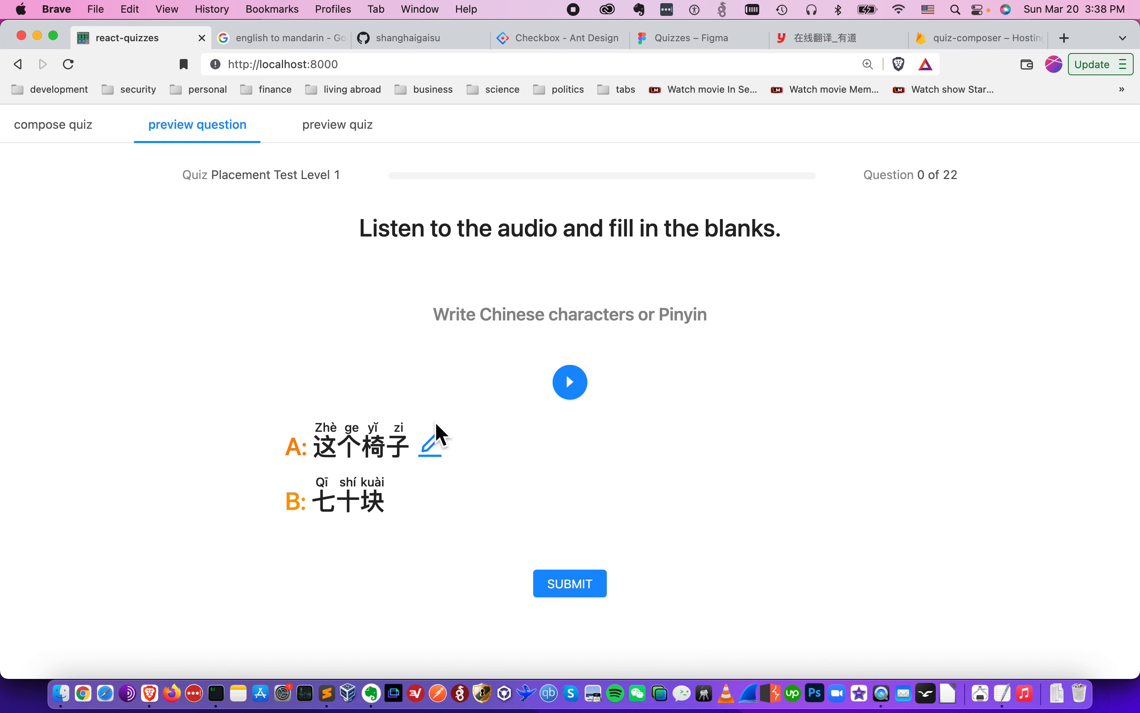
- Open the quiz composer and add a new question to the Placement Test Level 1 quiz
click(92, 137)
click(419, 201)
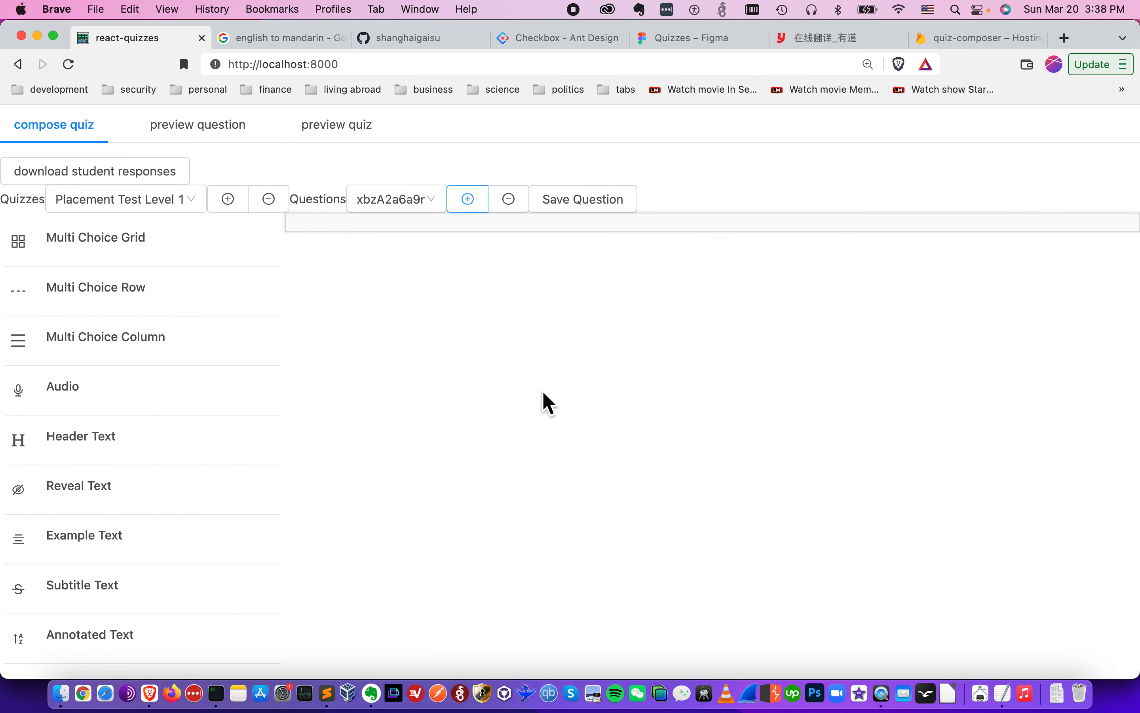
- Review the directions in the todo notes in TextEdit, then add a Header Text block to the new question
key(super+Tab)
key(super+Tab)
key(super+Tab)
key(super+Tab)
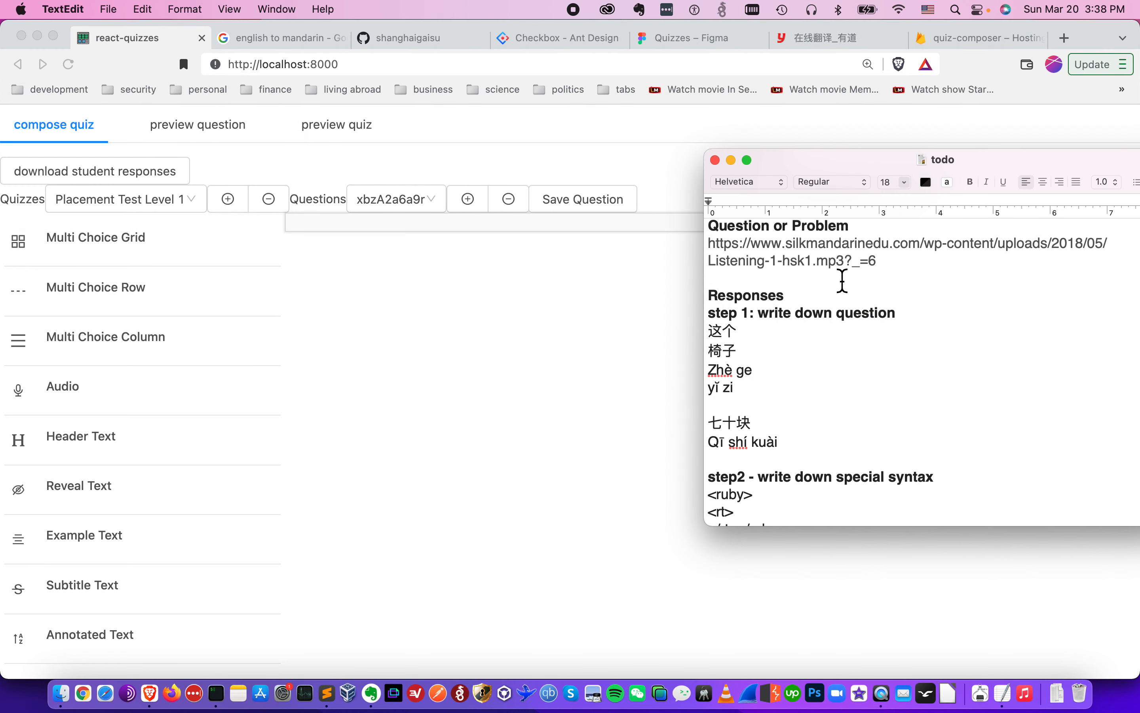
click(806, 243)
scroll(806, 245, up, 4)
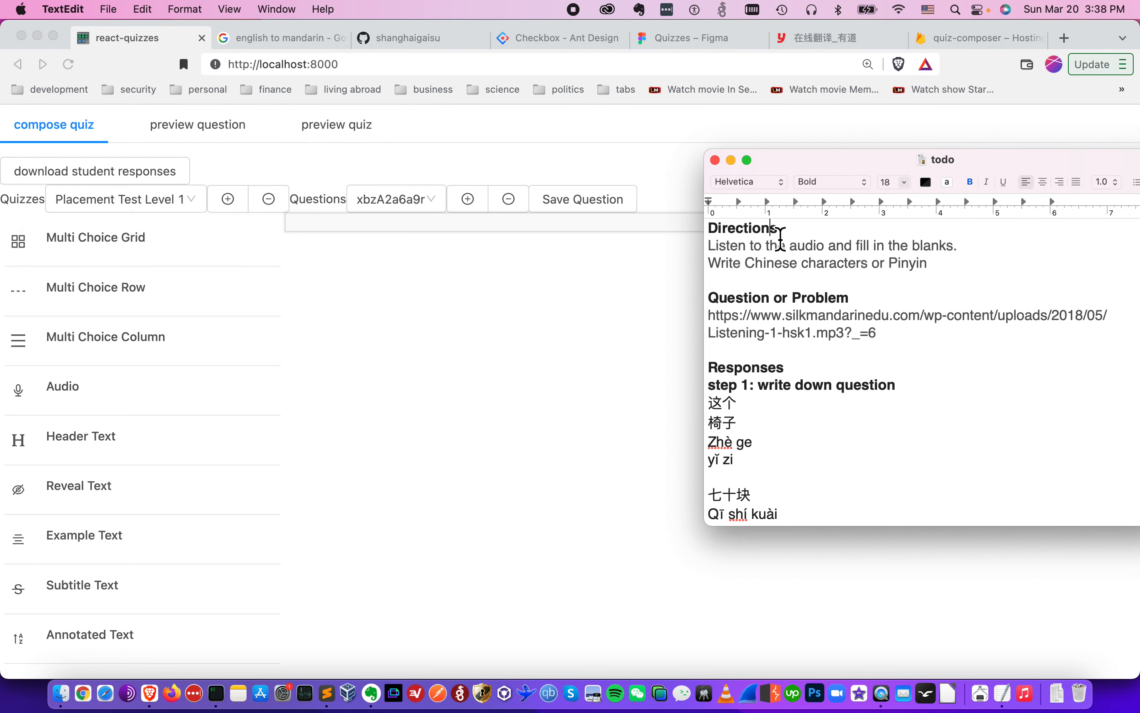
click(449, 382)
click(150, 452)
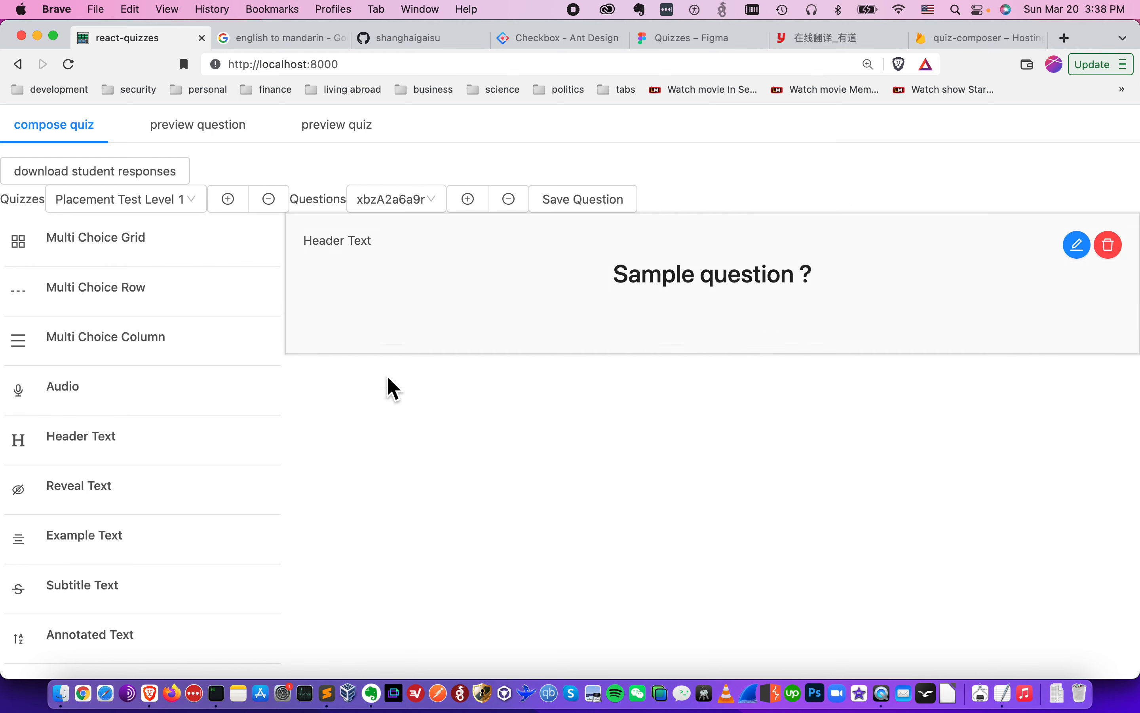
- Copy the line 'Listen to the audio and fill in the blanks.' from the notes into the Header Text block and save it
click(1079, 247)
key(super+Tab)
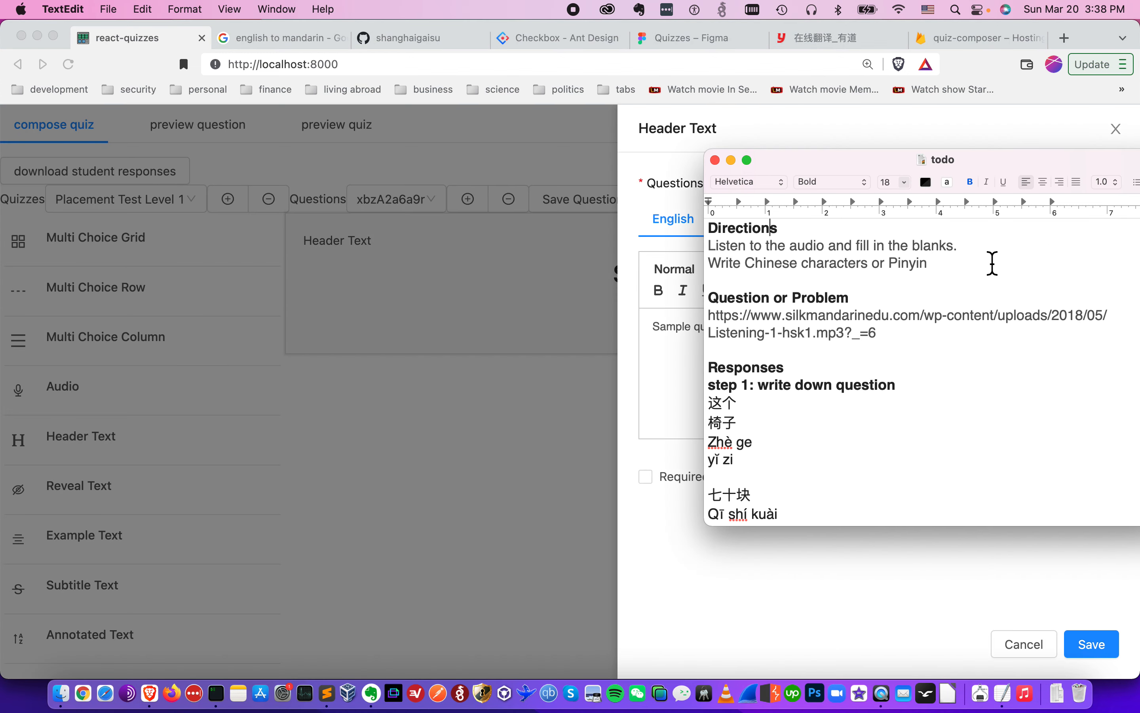
click(915, 249)
key(super+Right)
key(shift+super+Left)
key(super+c)
key(super+Tab)
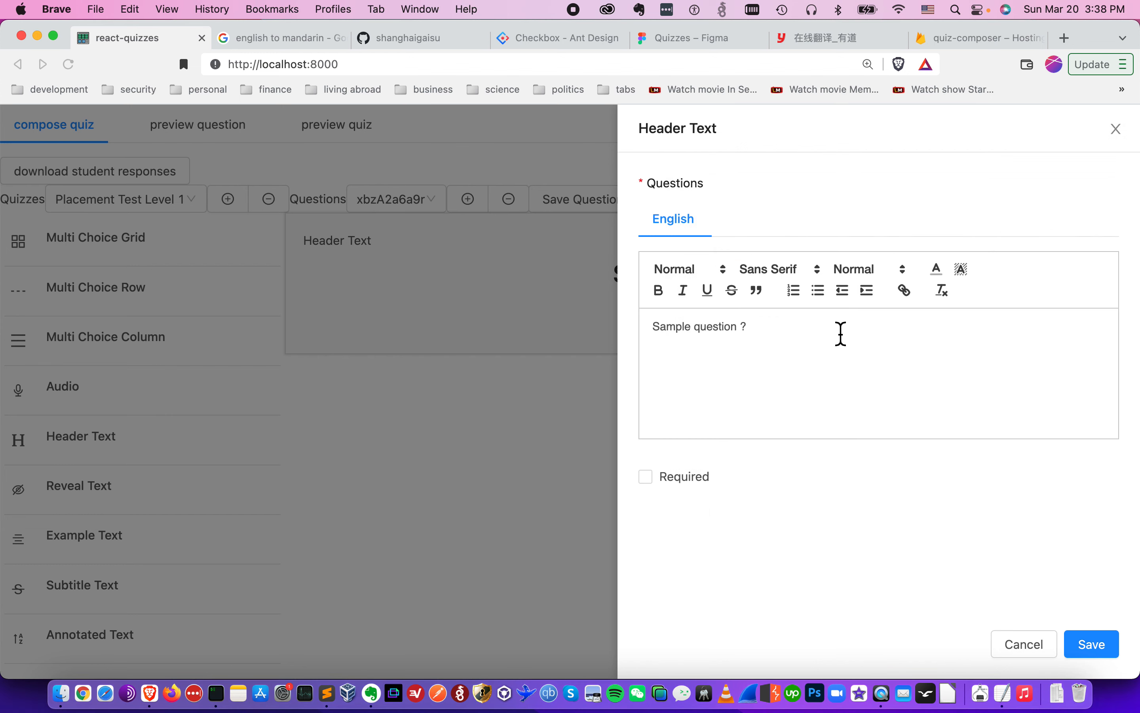
click(827, 346)
key(super+a)
key(super+v)
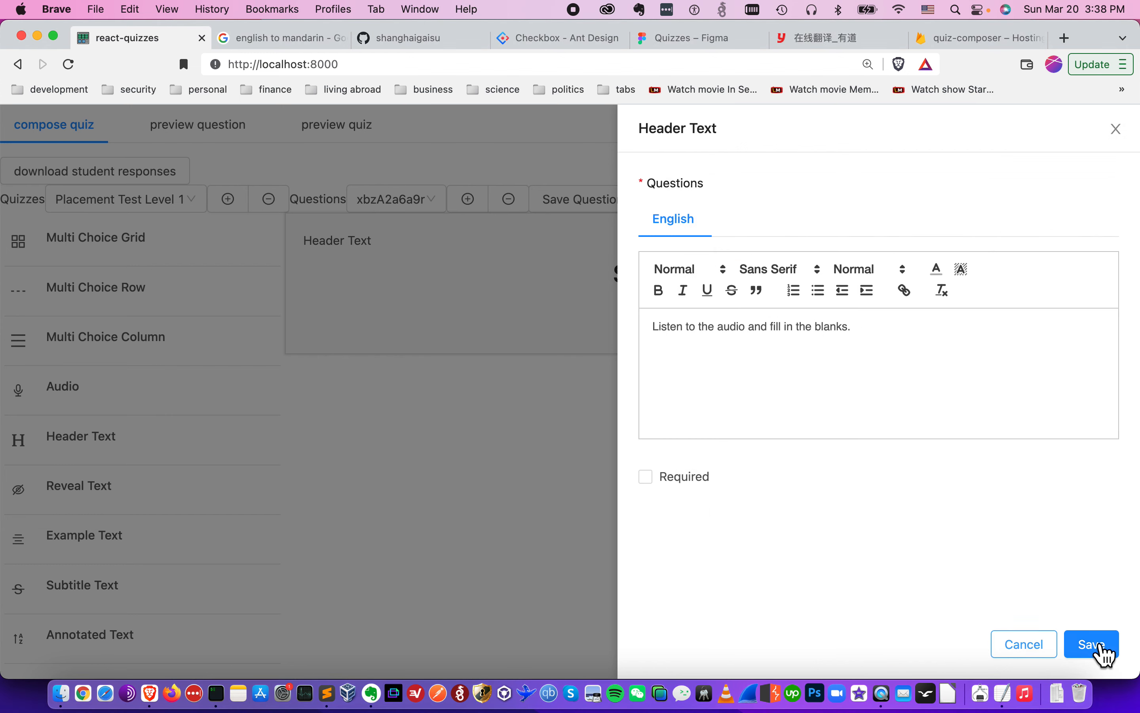
click(1109, 656)
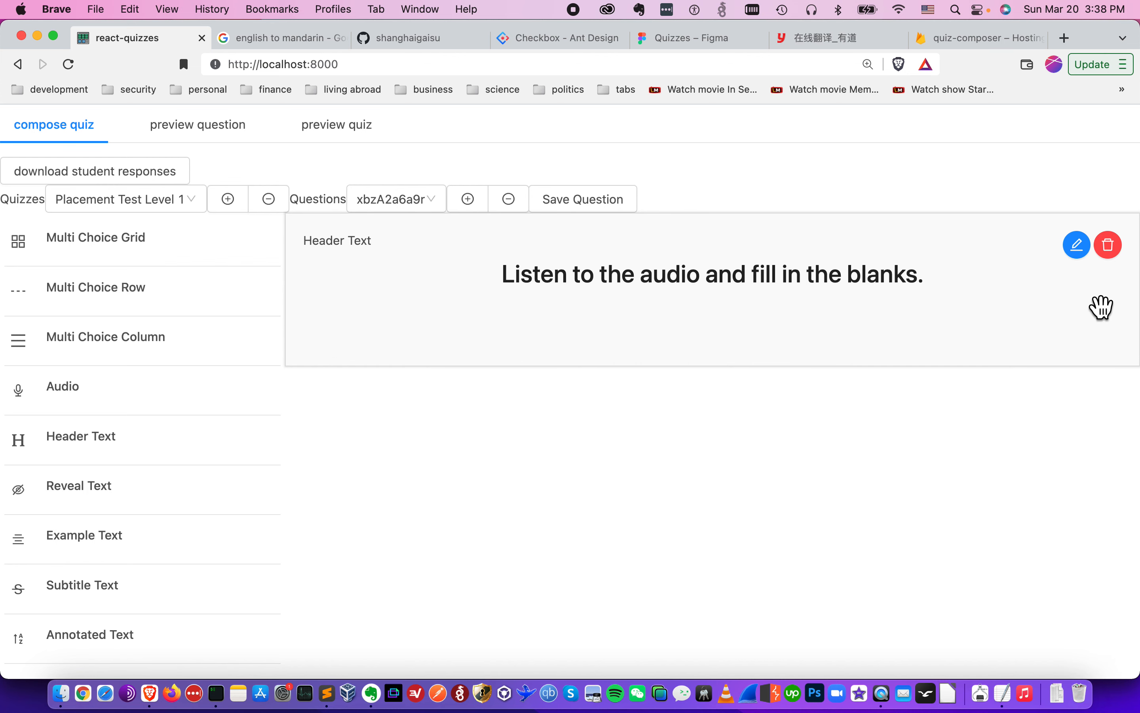
- Reformat the header text as Heading 2 and save the block
click(971, 340)
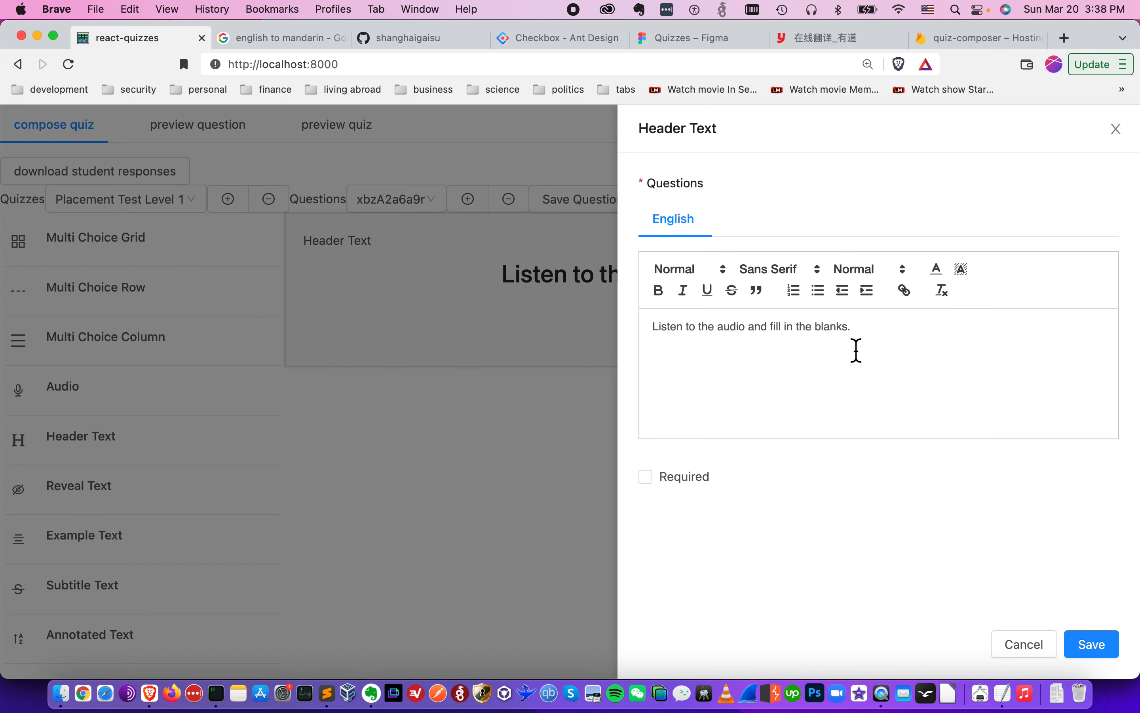
click(724, 275)
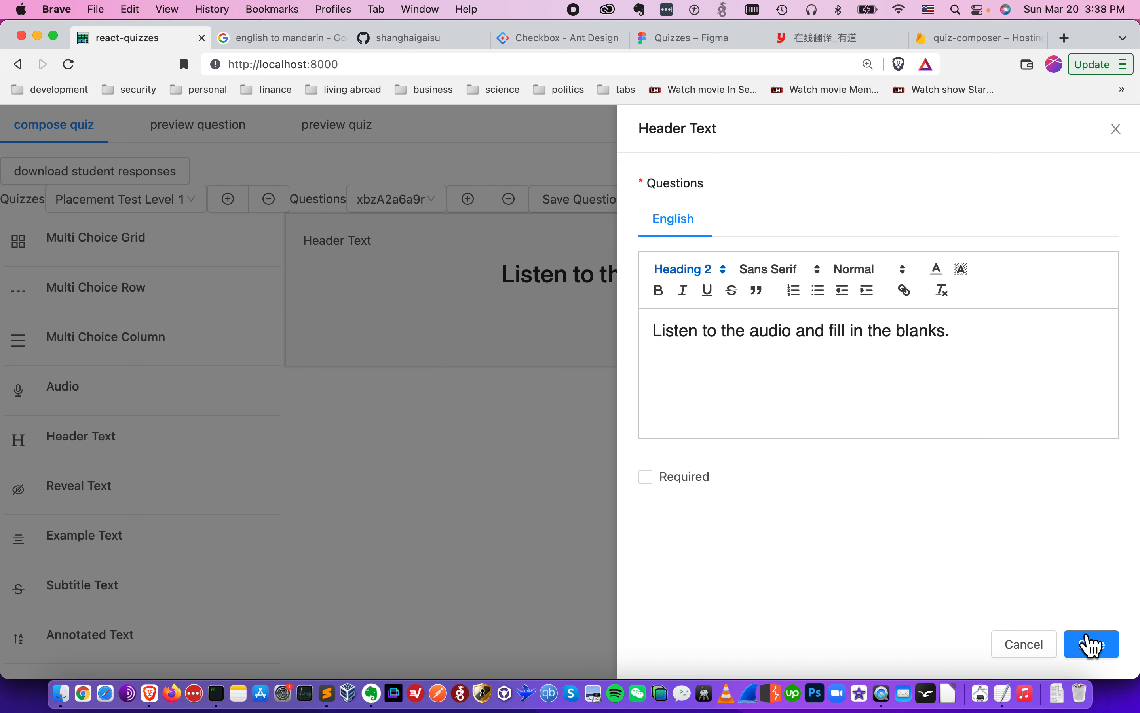
click(1094, 650)
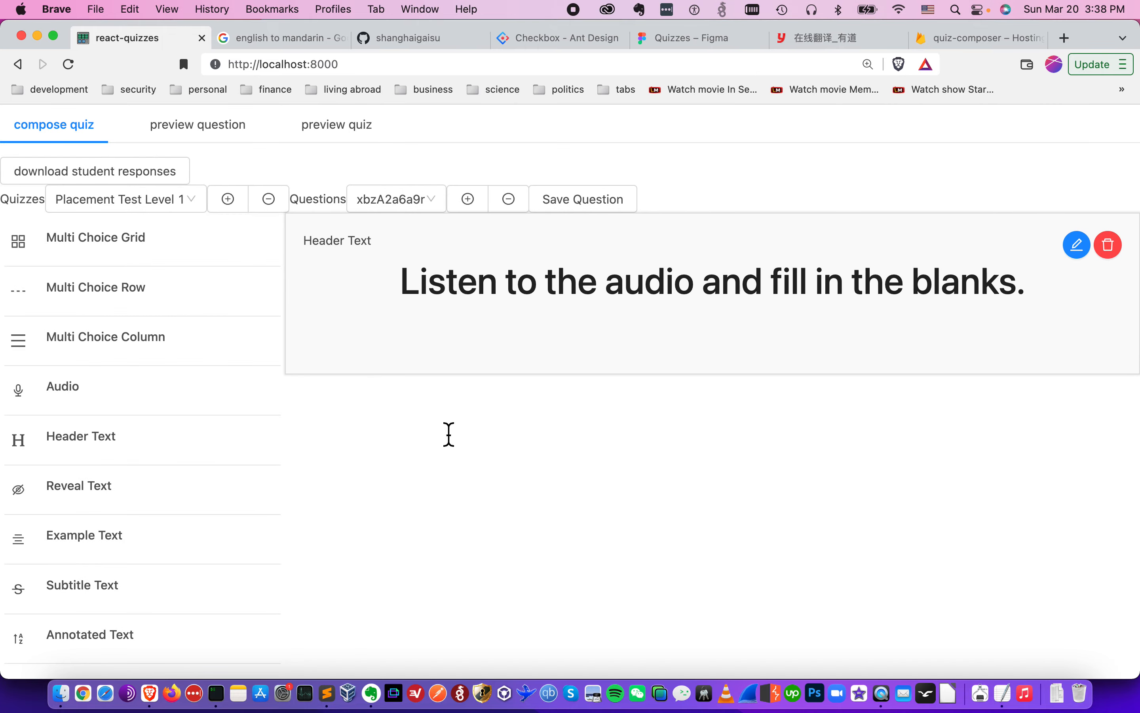
- Copy 'Write Chinese characters or Pinyin' from the notes into a new Subtitle Text block and save it
key(super+Tab)
key(Down)
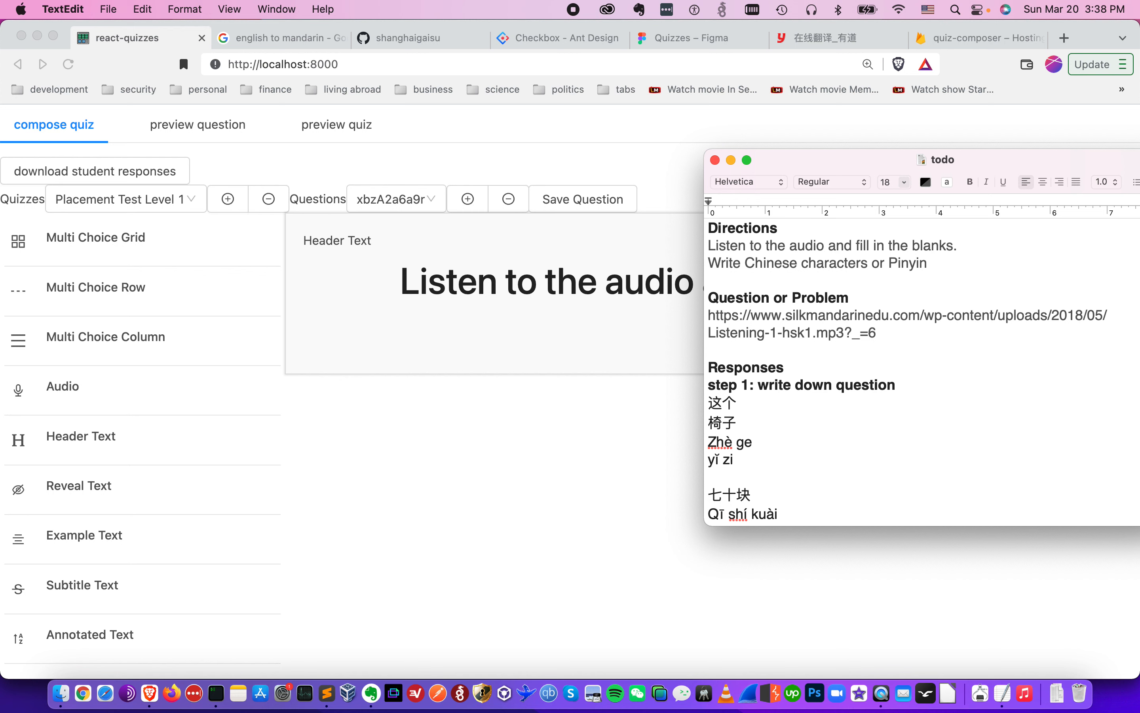
key(super+shift+Left)
key(super+c)
key(super+Tab)
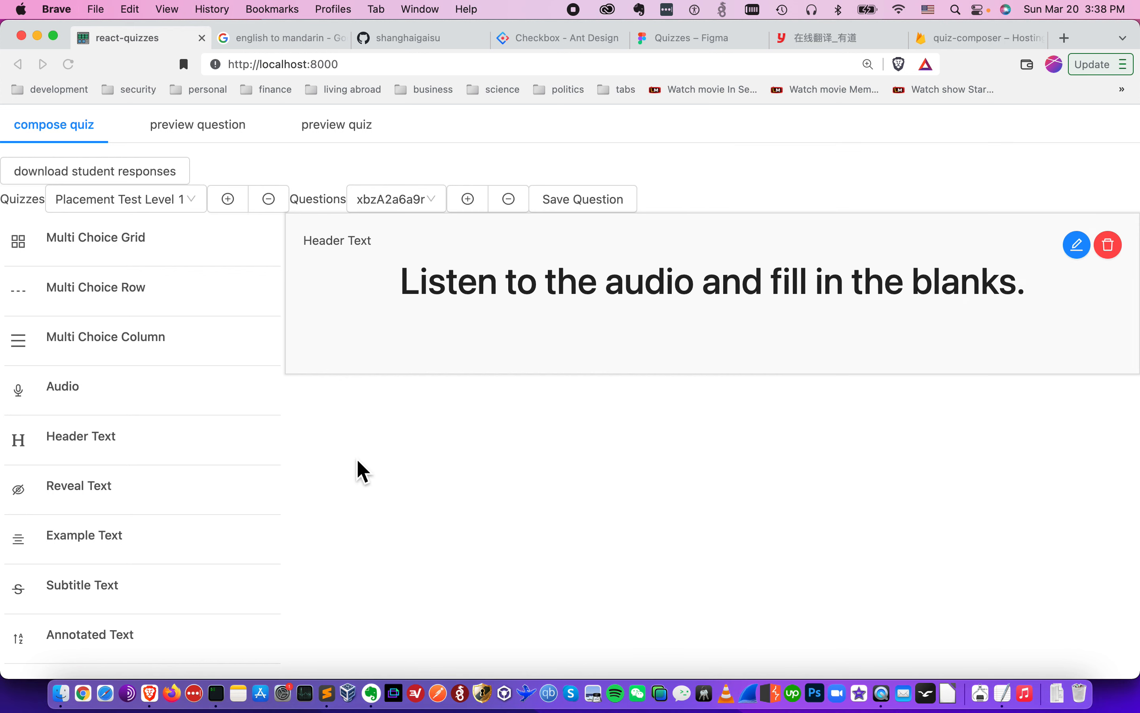
scroll(228, 519, down, 3)
click(133, 465)
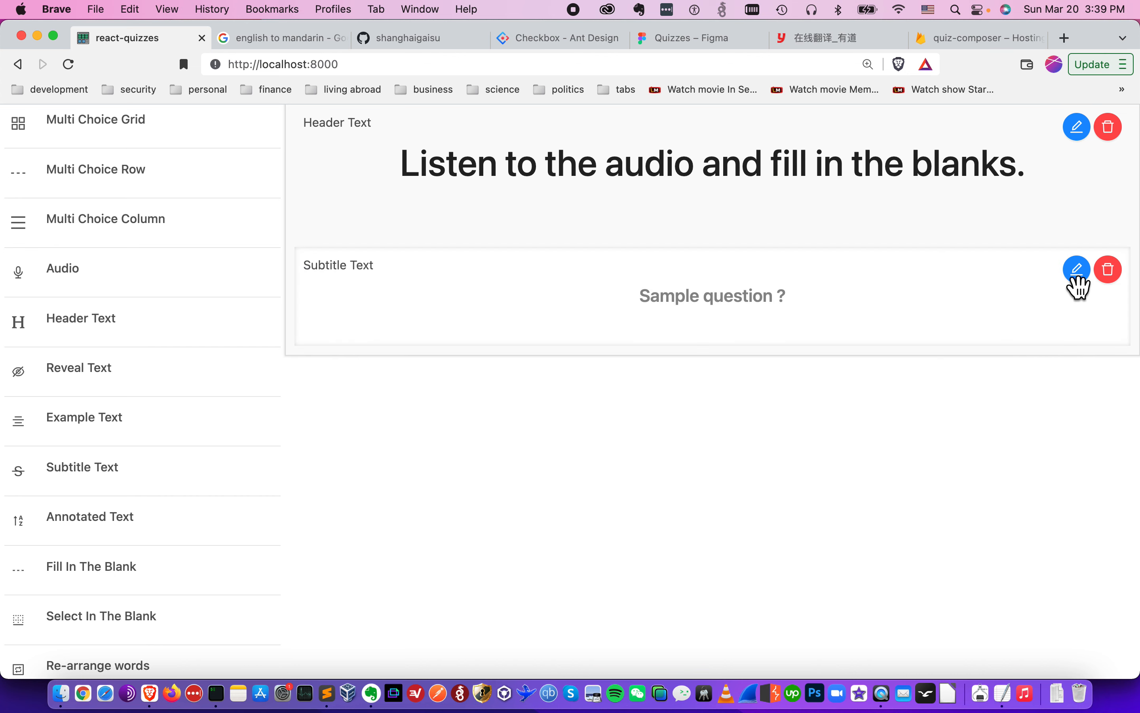
click(1078, 273)
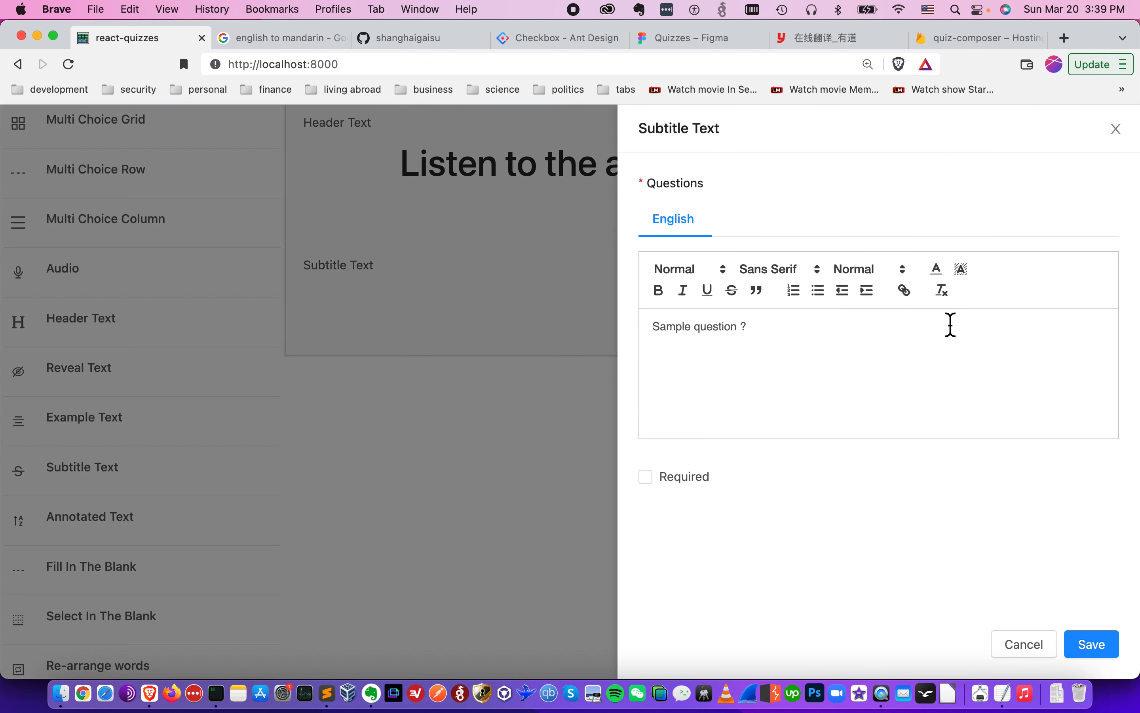
key(super+a)
key(super+v)
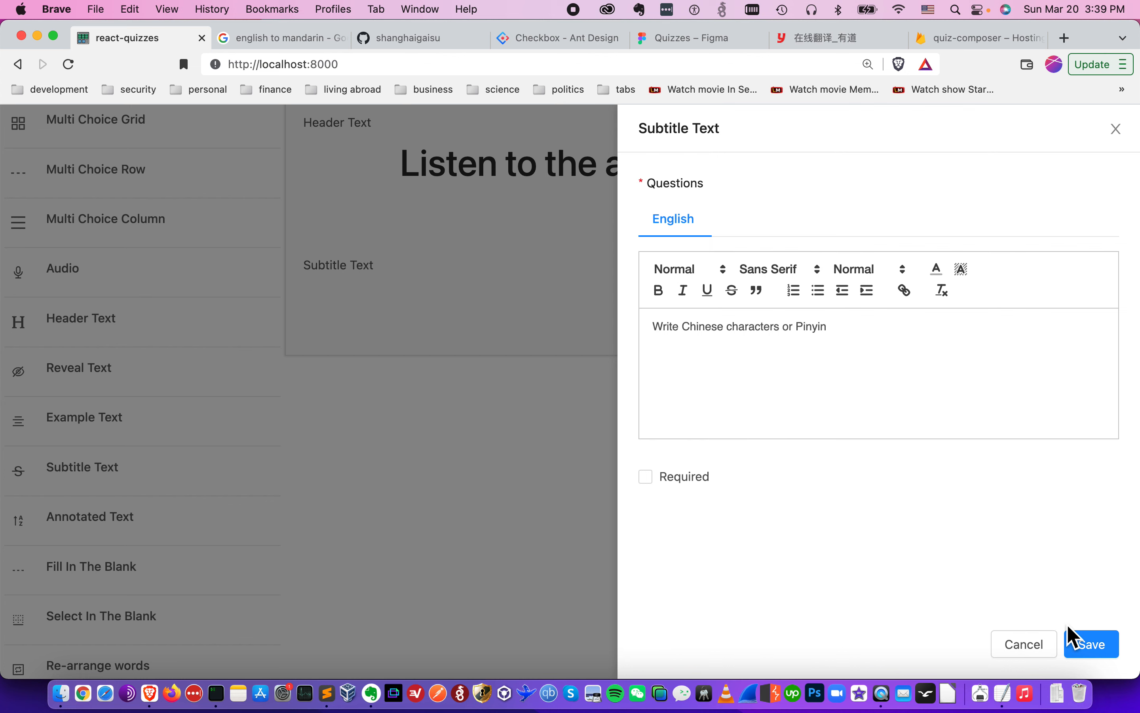
click(1093, 644)
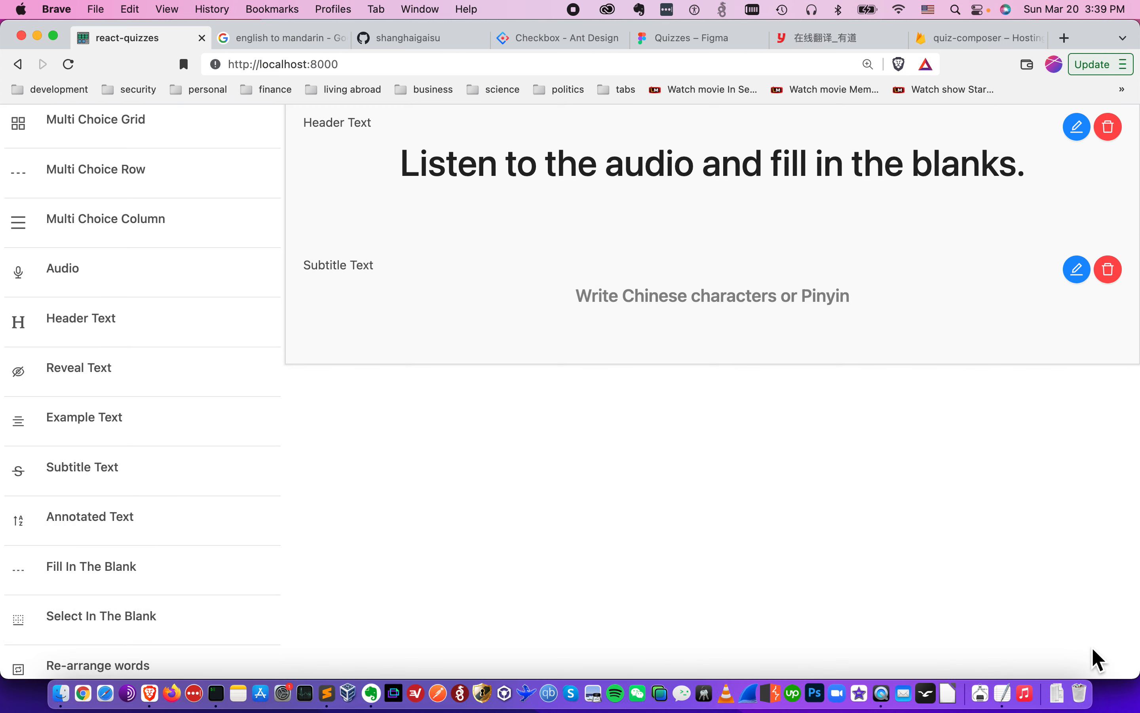
- Preview the question, then return to composing the quiz
scroll(1097, 659, up, 5)
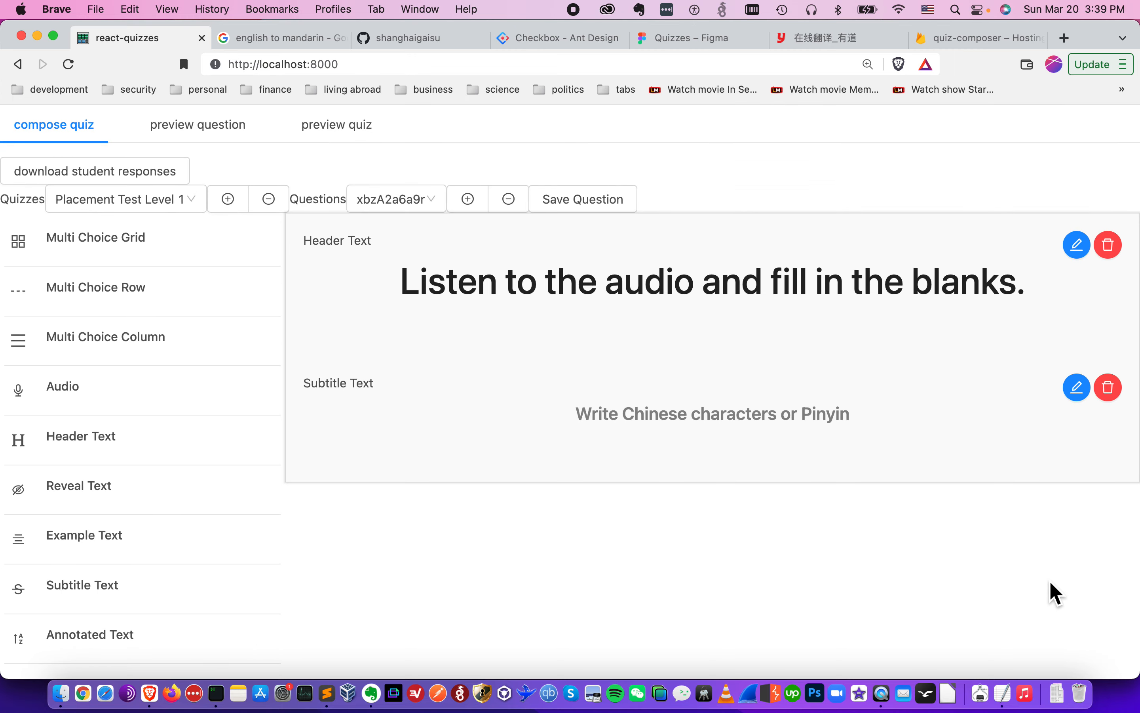
click(234, 151)
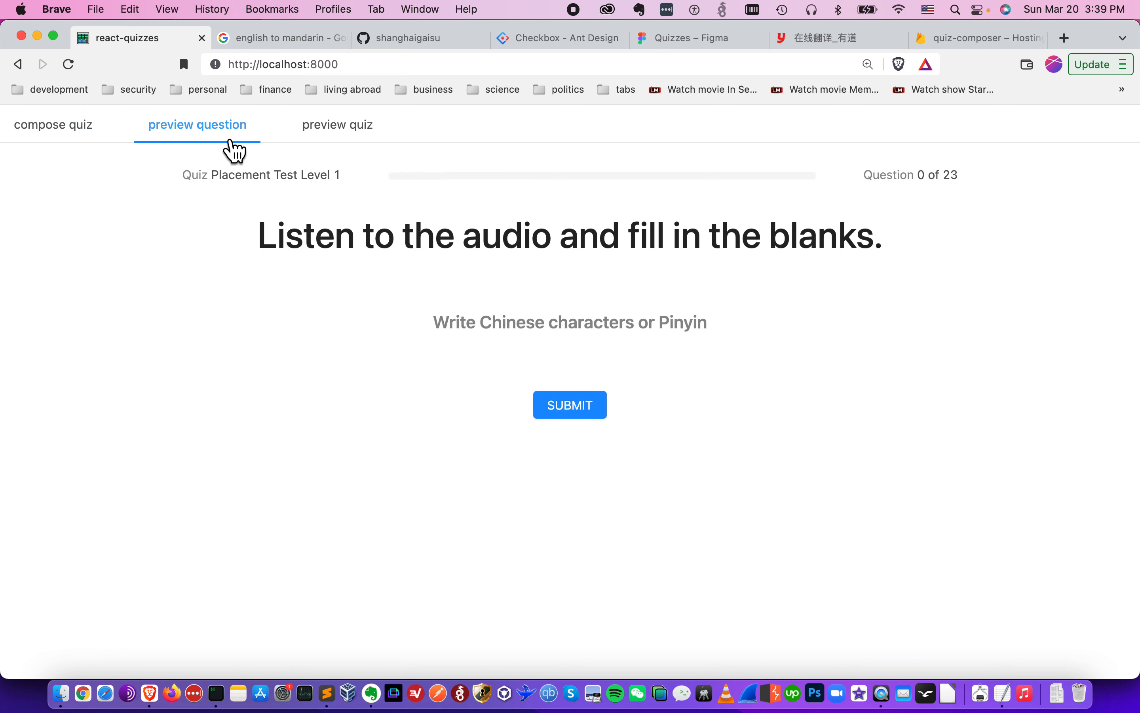
click(75, 133)
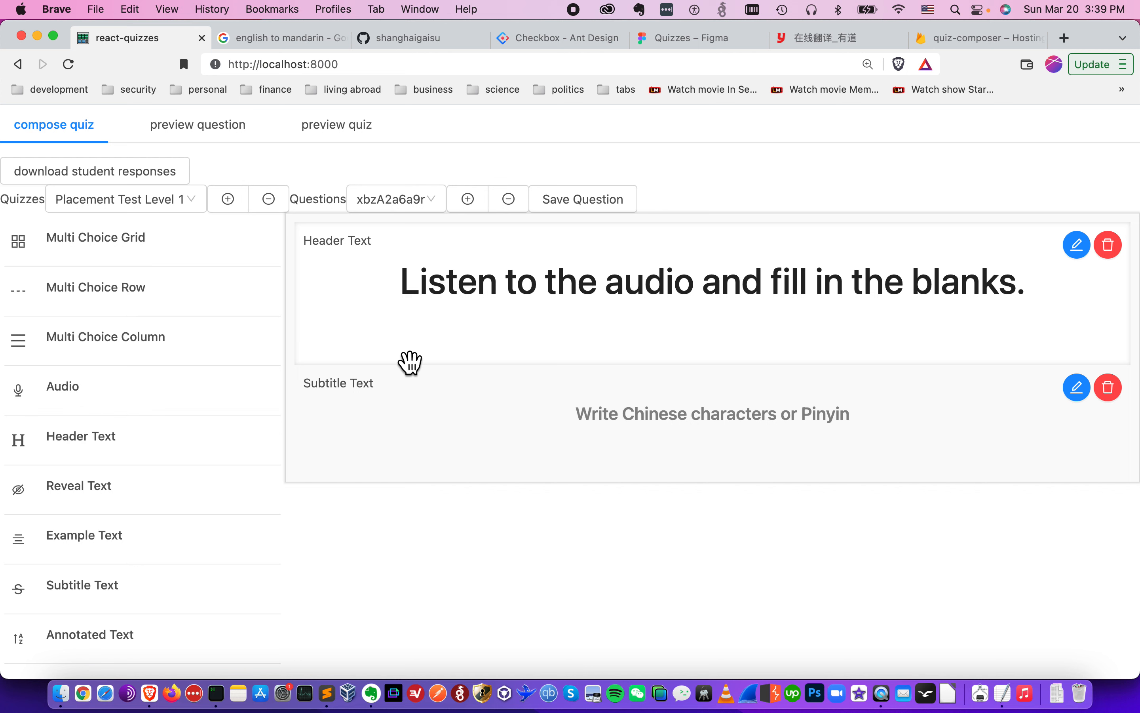
- Copy the Listening-1-hsk1.mp3 audio URL from the todo notes
key(super+Tab)
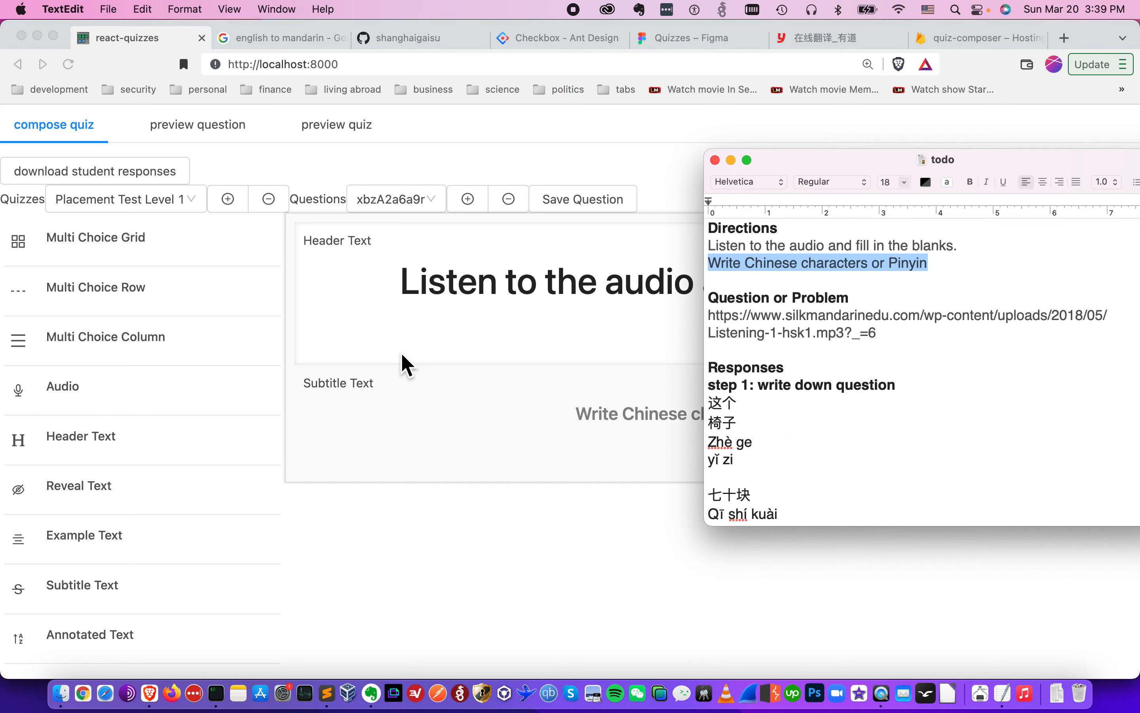
click(892, 305)
click(887, 307)
click(860, 319)
key(Down)
key(super+Right)
key(super+shift+Left)
key(shift+Up)
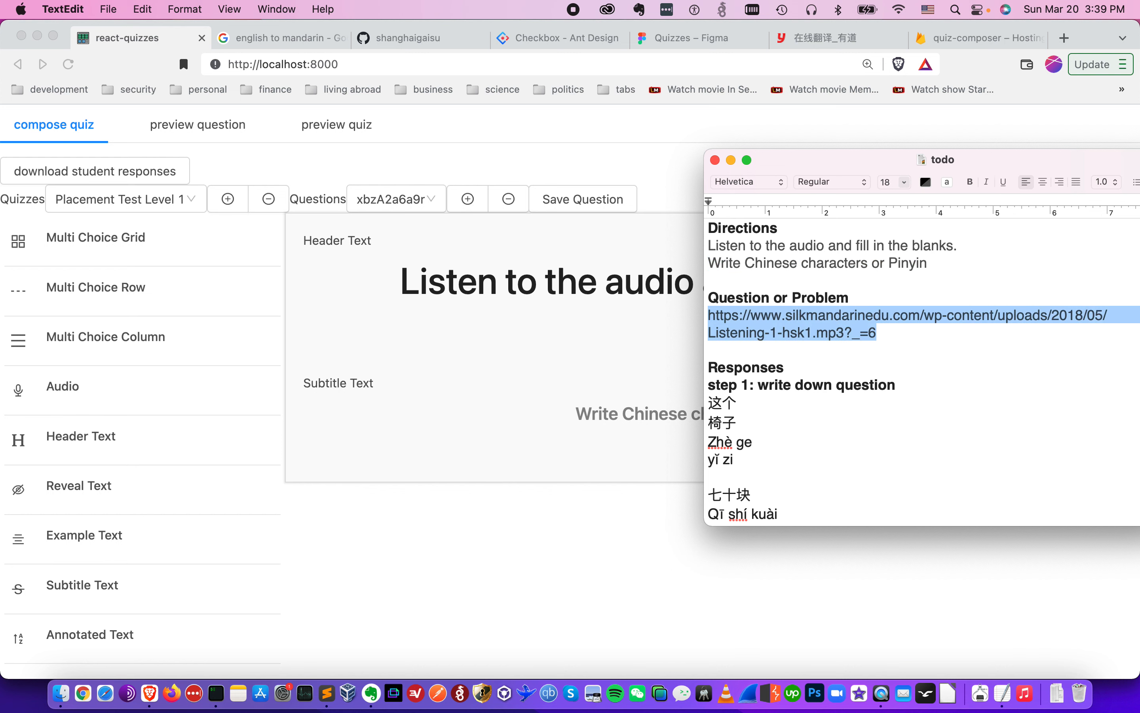
key(super+Tab)
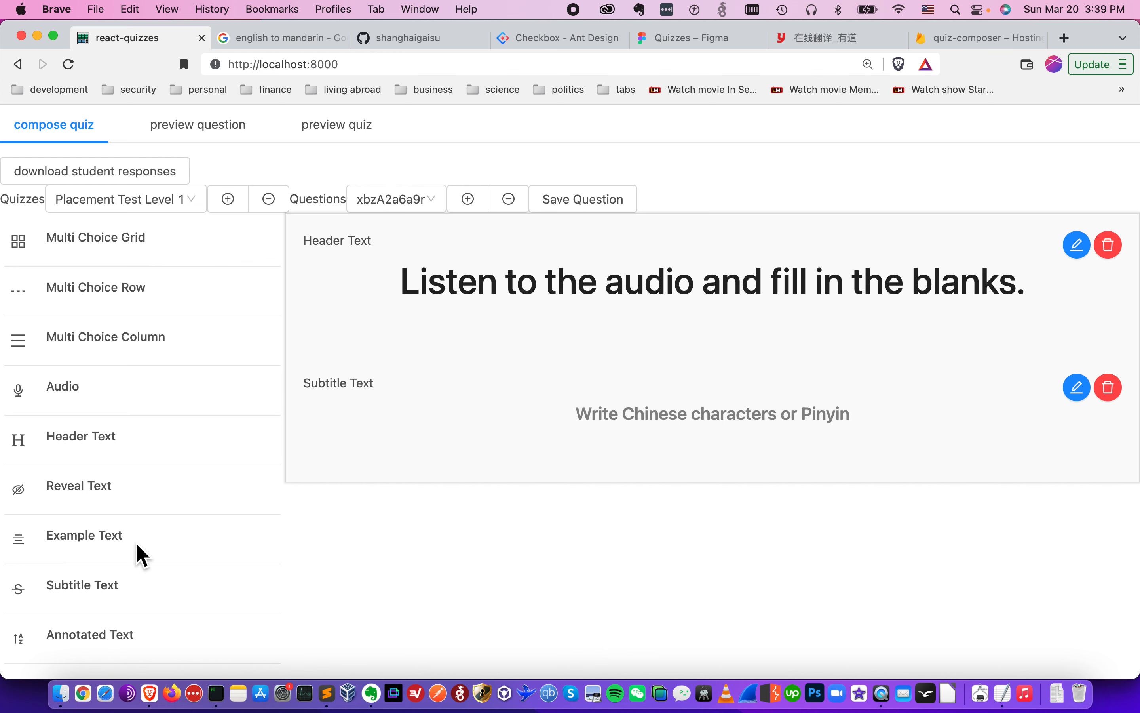
- Add an Audio block and set its url of audio to the copied Listening-1-hsk1.mp3 link, then save
scroll(141, 523, down, 2)
click(189, 332)
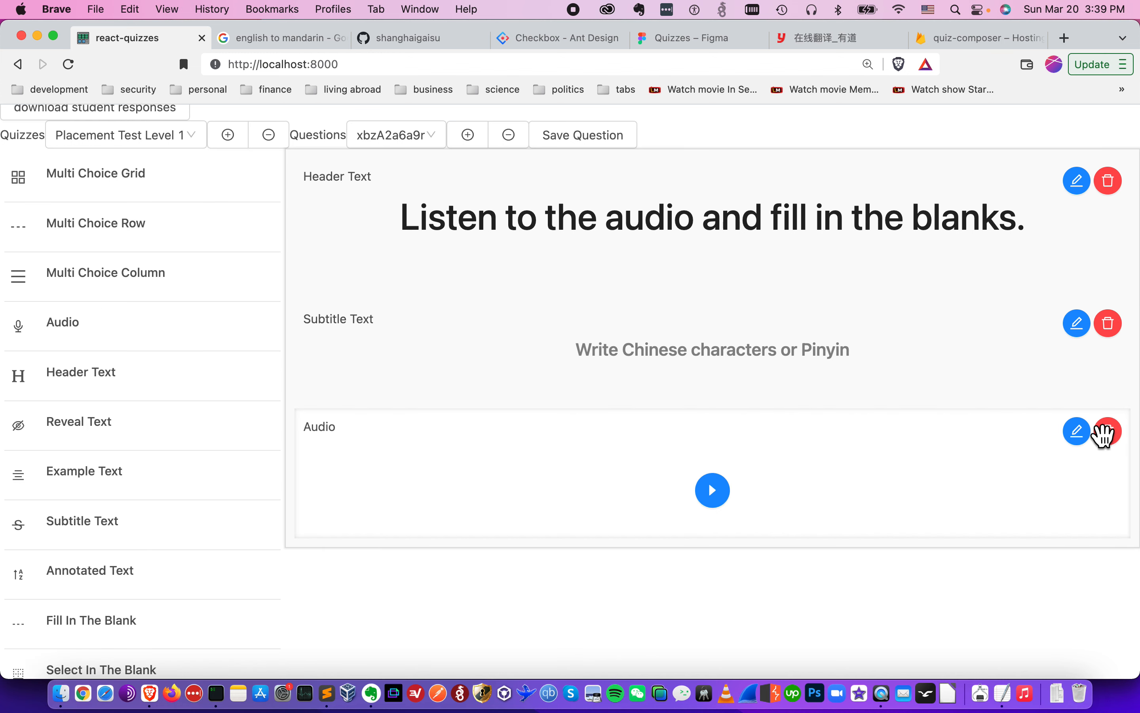
click(1078, 431)
click(848, 530)
key(super+a)
key(super+v)
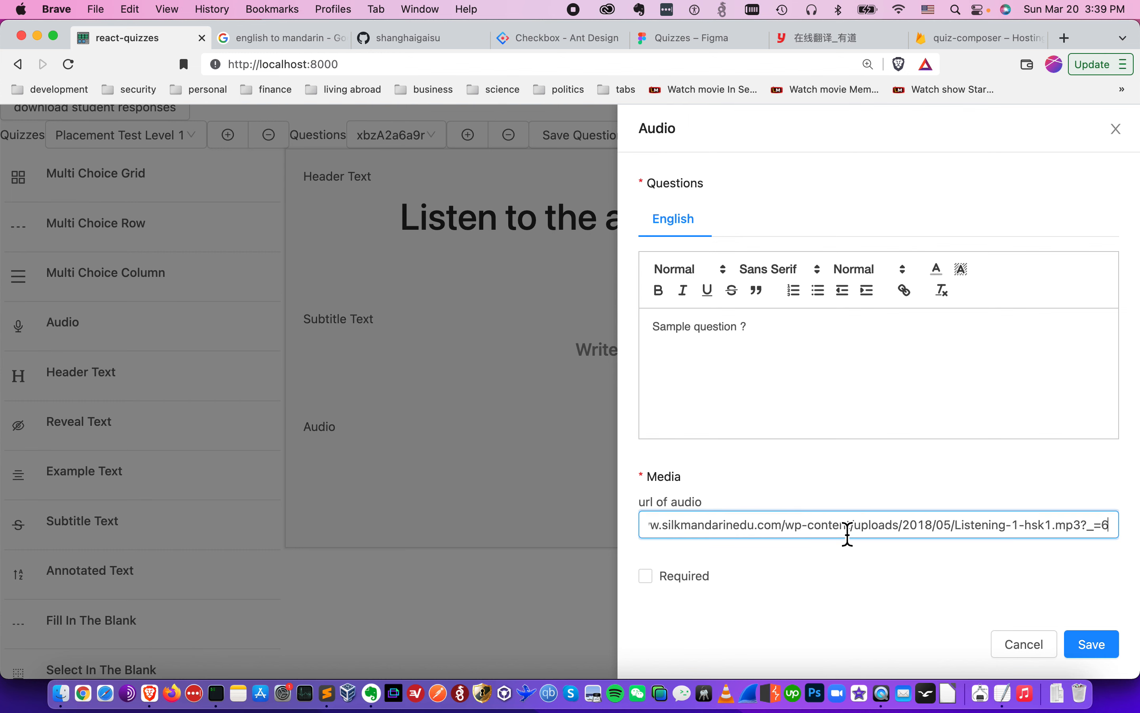
click(1107, 654)
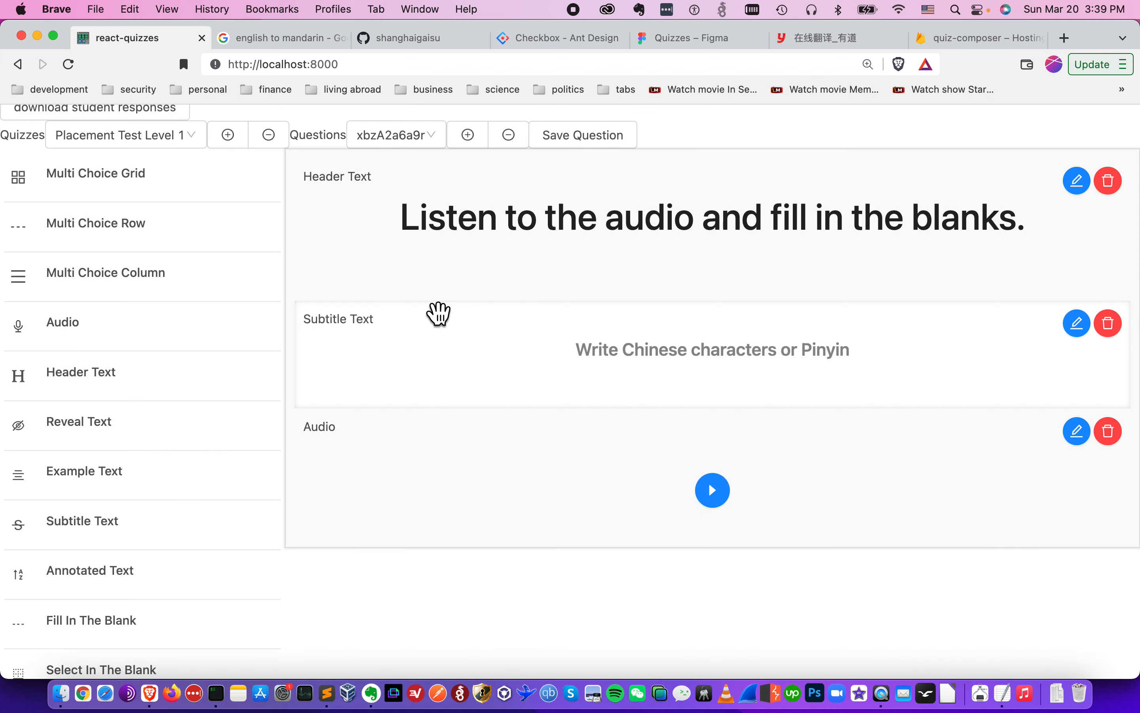
- Preview the question again and go back to the composer
scroll(437, 312, up, 2)
drag(219, 126, 225, 127)
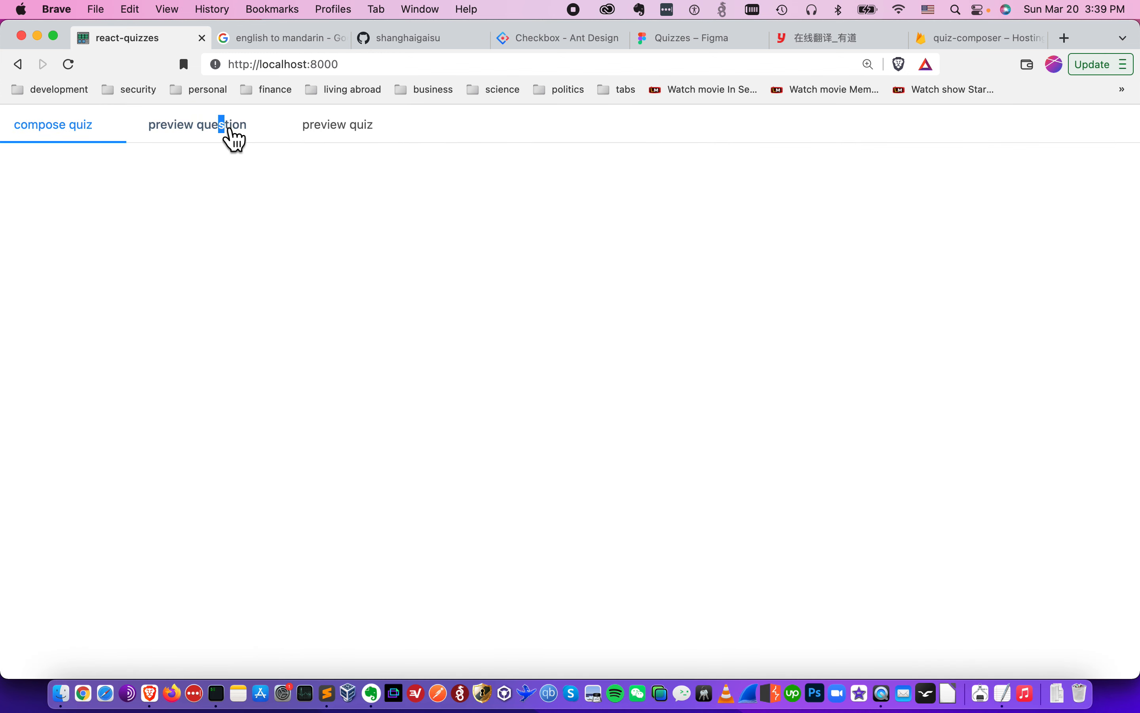
click(92, 137)
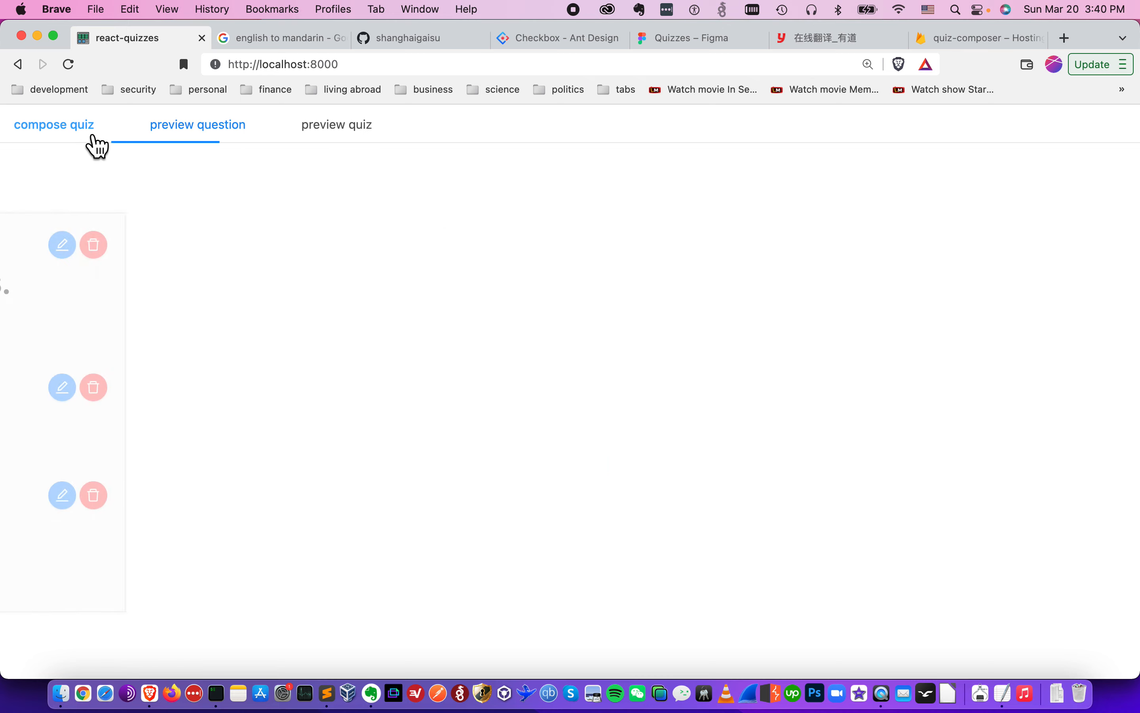
- Check the response notes, then add a Fill In The Blank block below the Audio block
key(super+Tab)
scroll(926, 381, down, 3)
scroll(927, 381, down, 3)
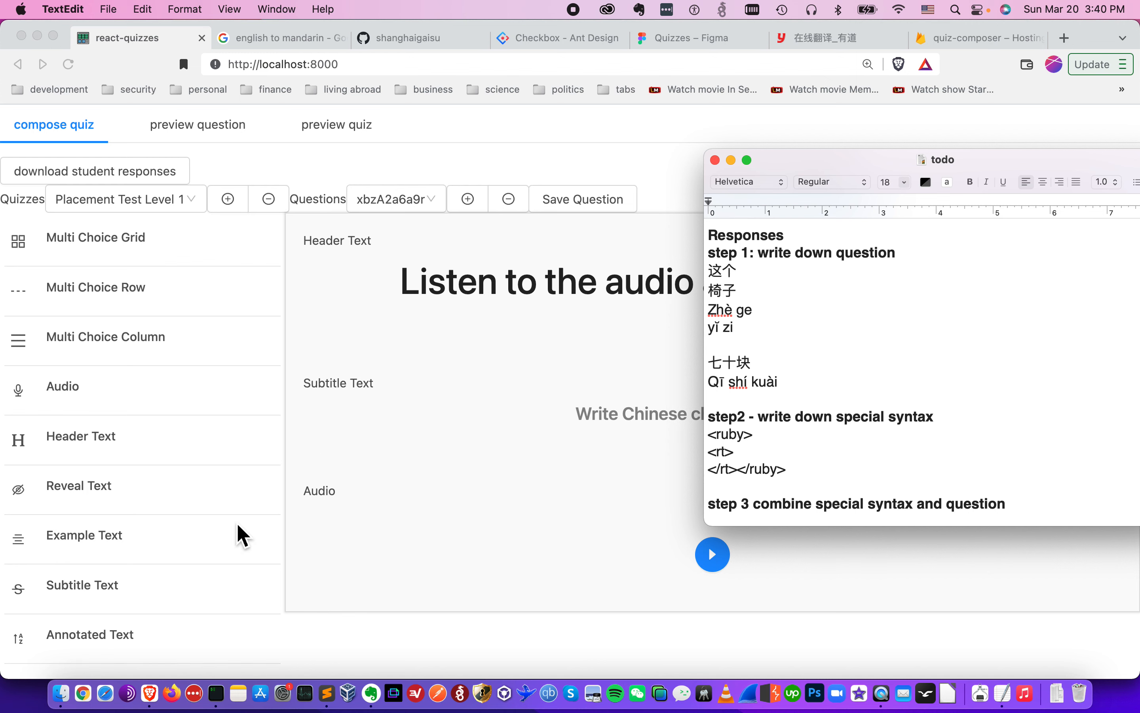
scroll(237, 532, down, 10)
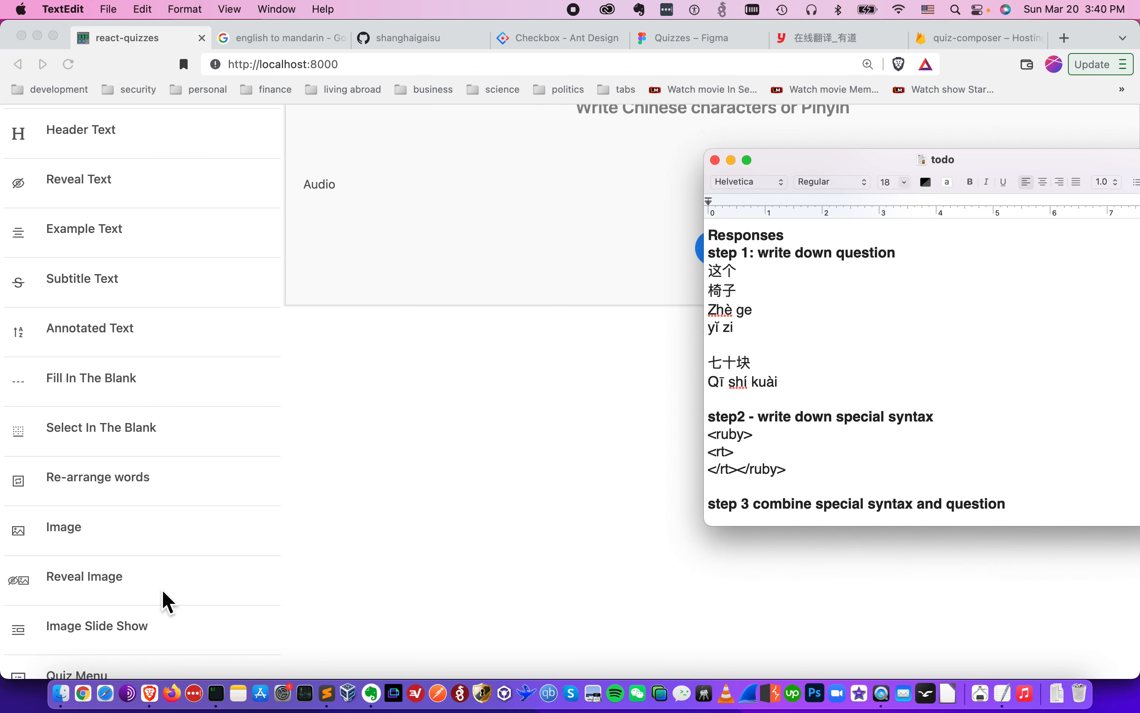
click(169, 389)
click(136, 378)
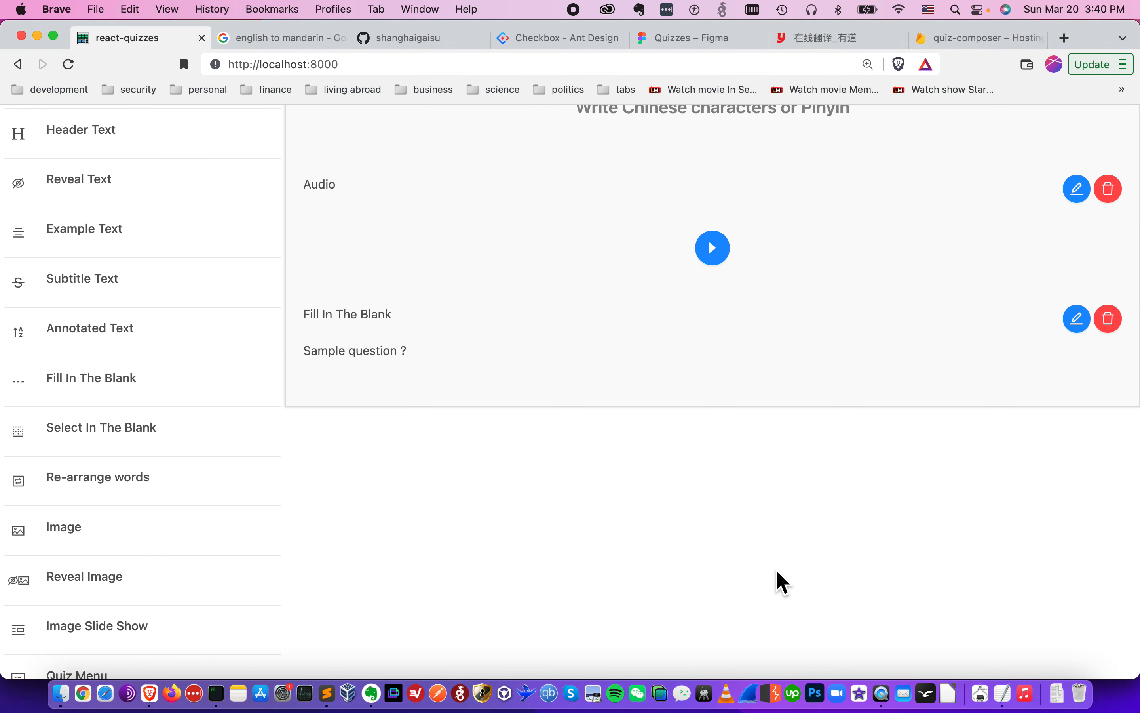
- Open the Fill In The Blank block below the Audio block for editing
scroll(779, 580, up, 6)
scroll(1071, 555, down, 3)
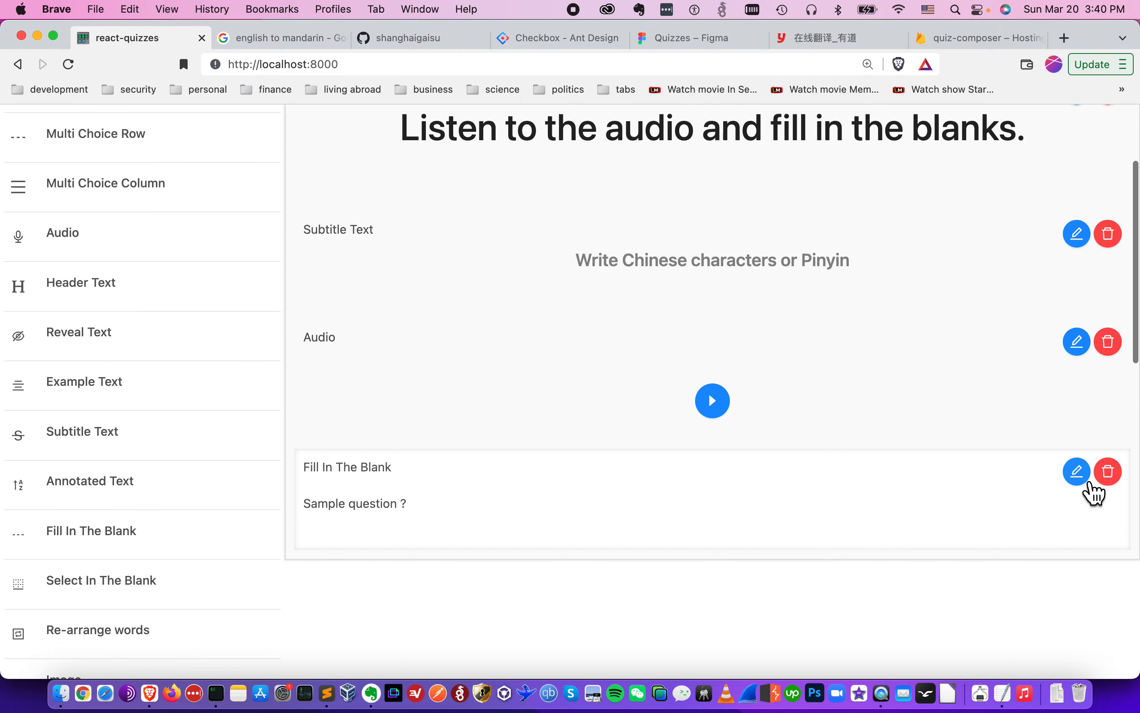
click(1078, 473)
scroll(910, 378, down, 1)
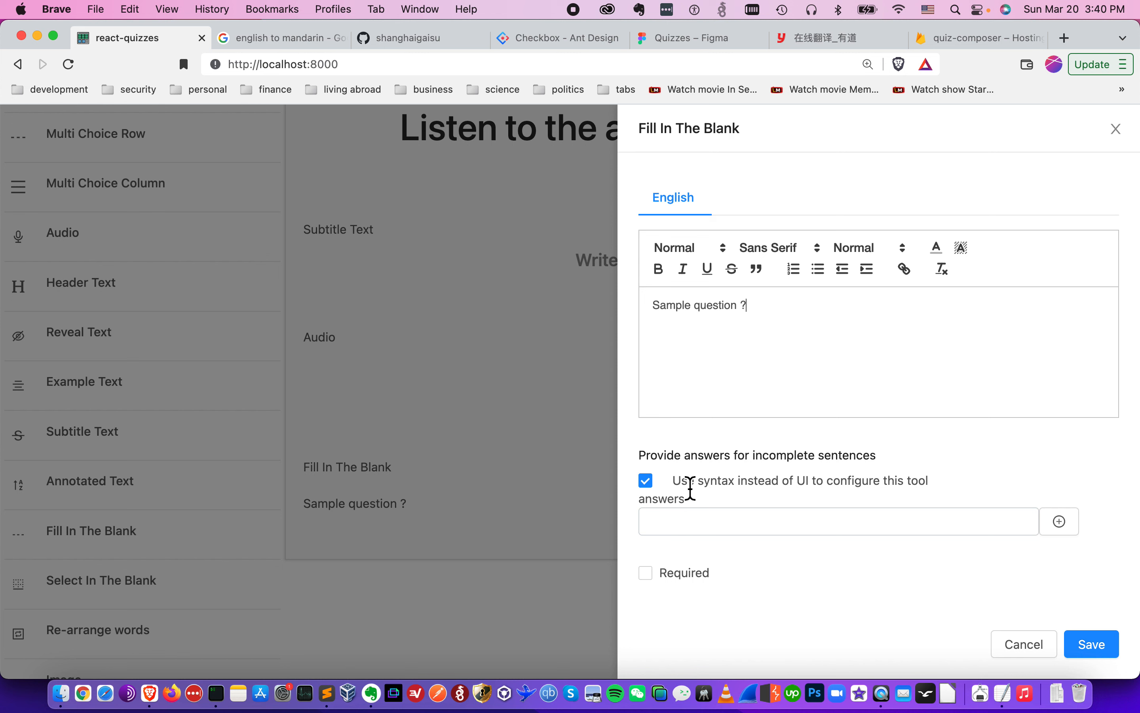
- In the todo notes, split 七十块 and Qī shí kuài so 七十 and 块, Qī shí and kuài sit on separate lines
key(super+Tab)
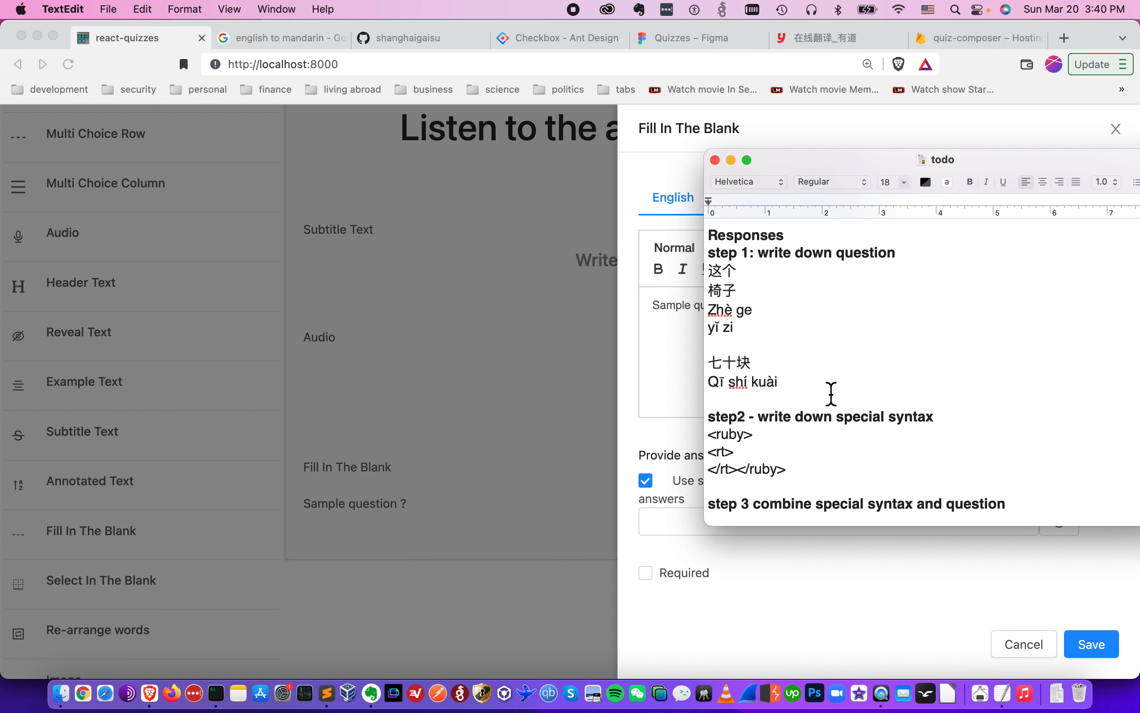
scroll(829, 394, down, 1)
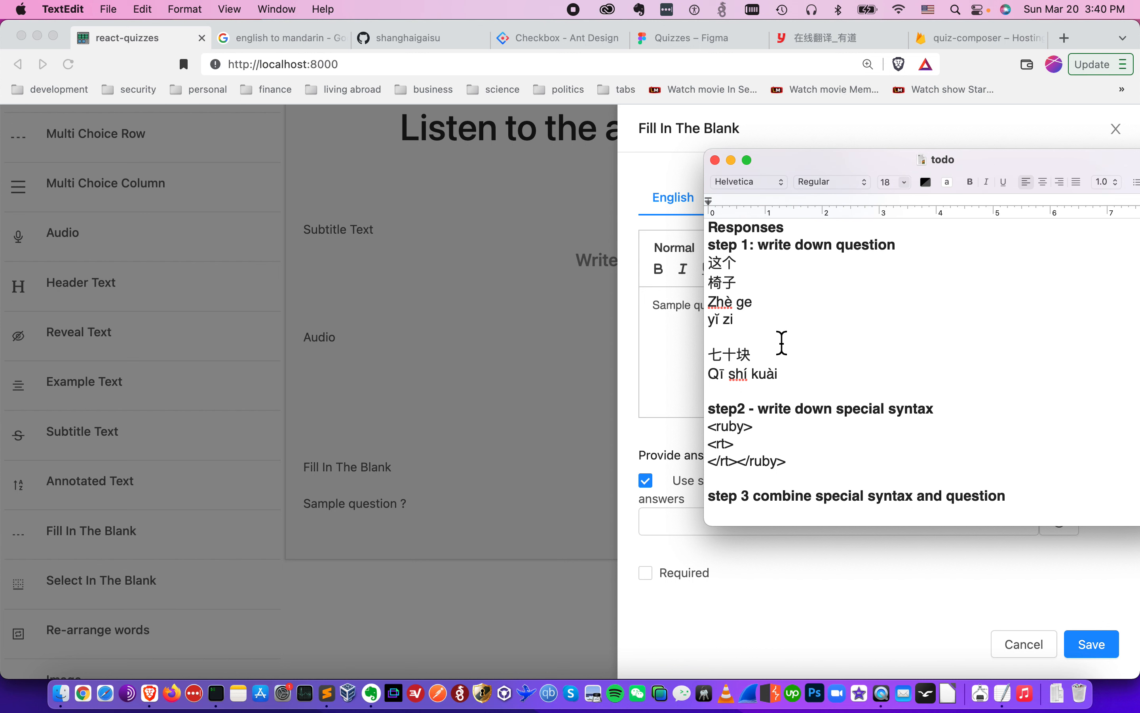
click(682, 325)
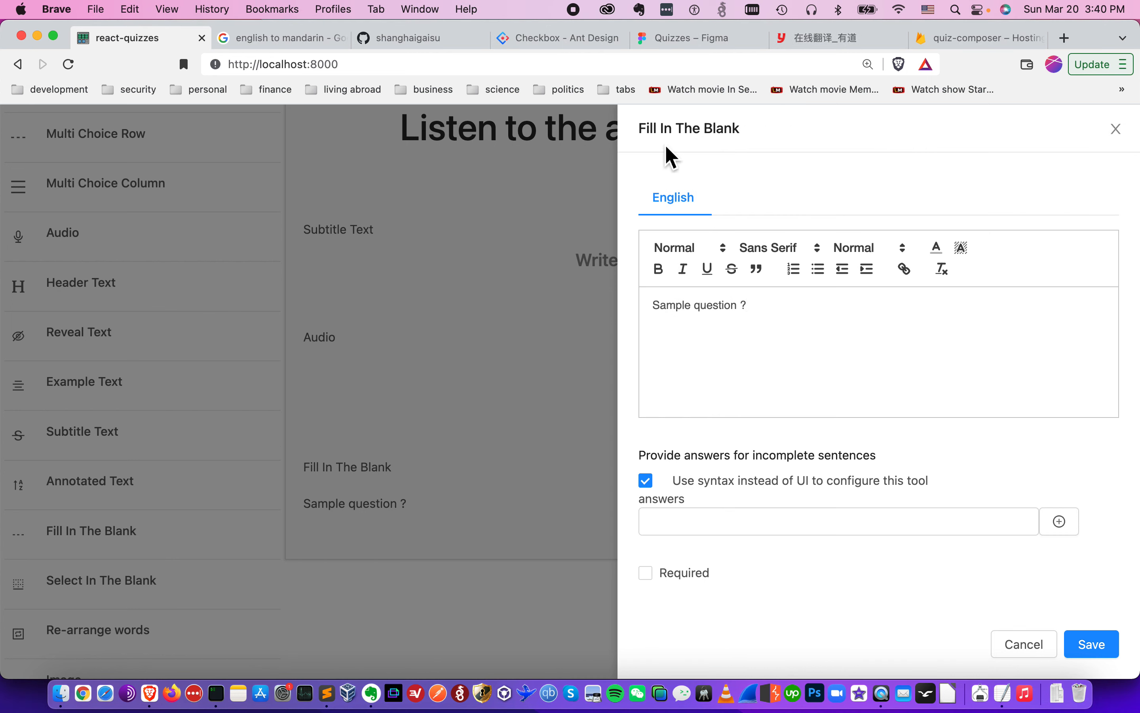
key(super+Tab)
click(819, 272)
key(super+Left)
key(shift+Down)
key(Right)
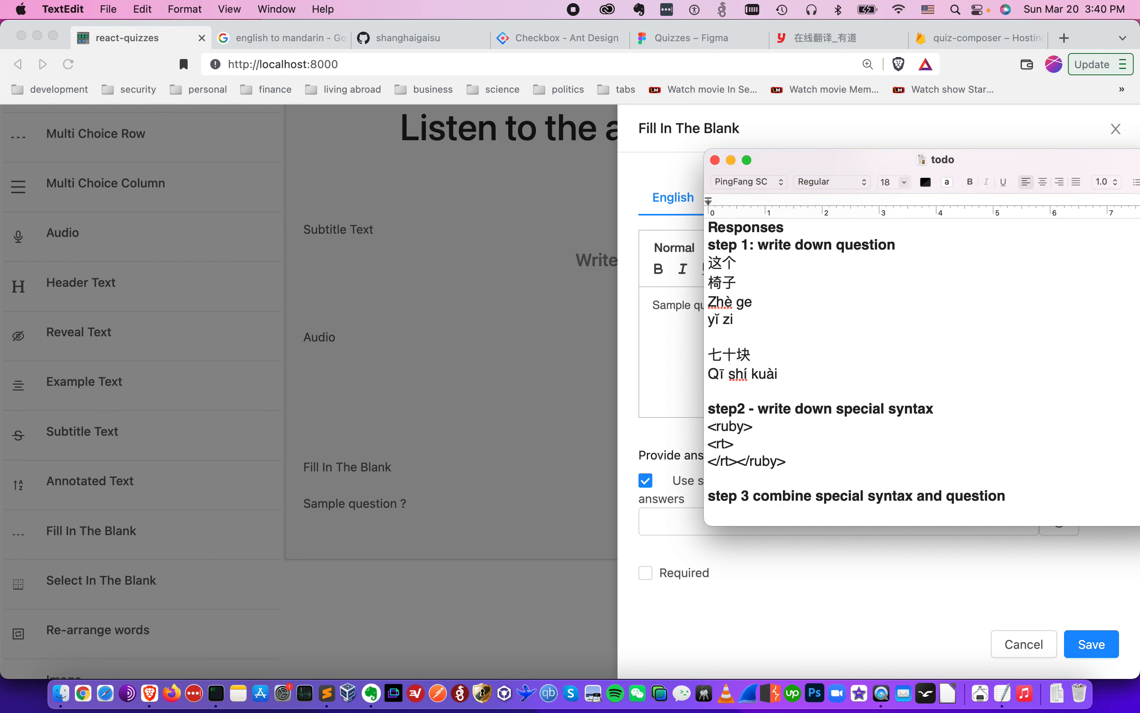
key(shift+Up)
key(shift+Down)
key(shift+Down)
key(Left)
key(Down)
key(shift+Down)
key(Left)
key(Down)
key(shift+Down)
key(Left)
key(Down)
key(Down)
key(Right)
key(Right)
key(Right)
key(Left)
key(Return)
key(Up)
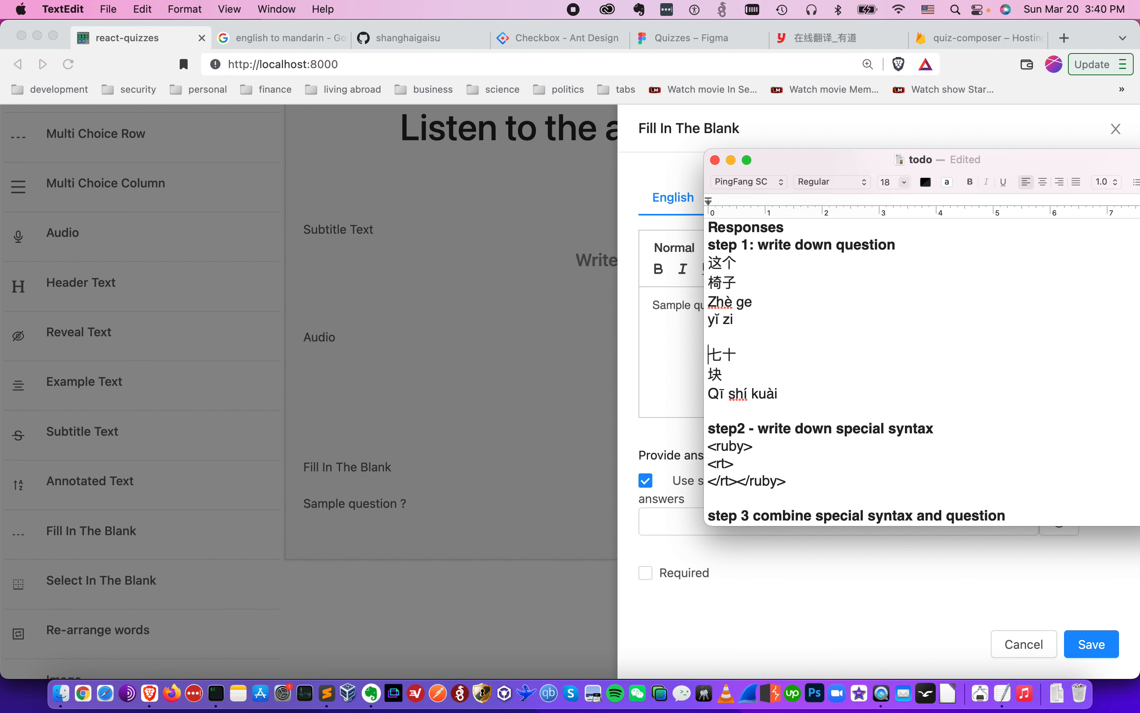
key(Down)
key(shift+Down)
key(Right)
key(Right)
key(Return)
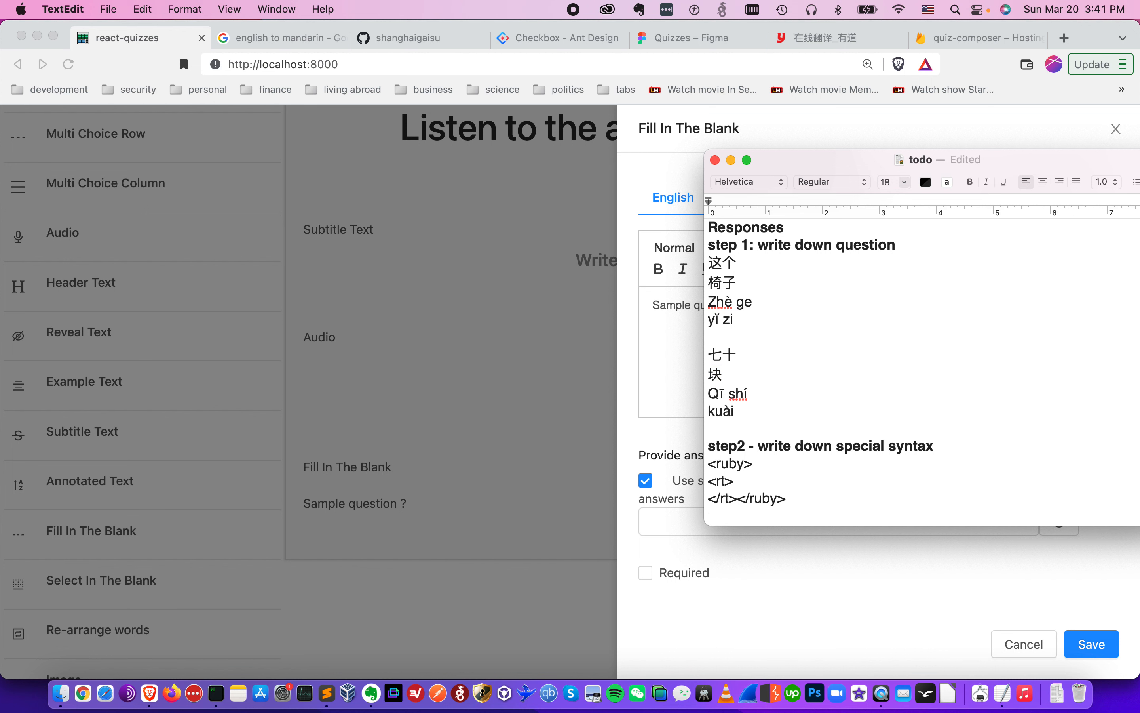
- Copy the step 2 ruby syntax template and paste it under the step 3 heading in the todo notes
click(778, 281)
click(753, 302)
scroll(771, 265, down, 6)
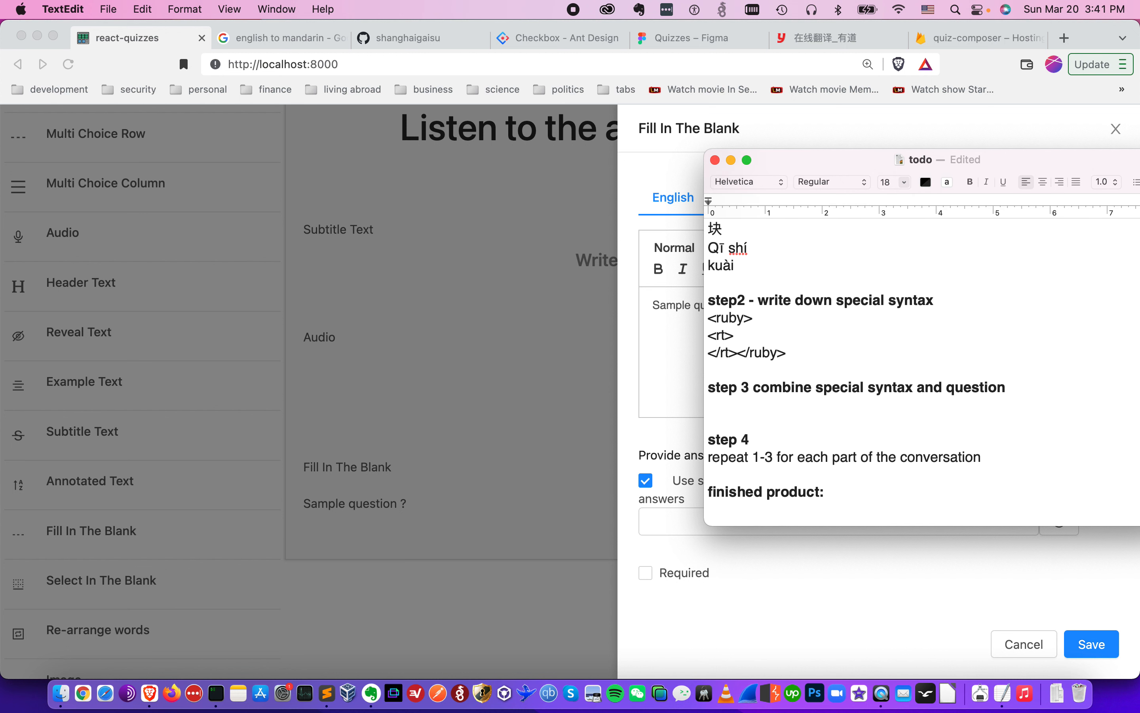
scroll(771, 265, down, 3)
click(771, 265)
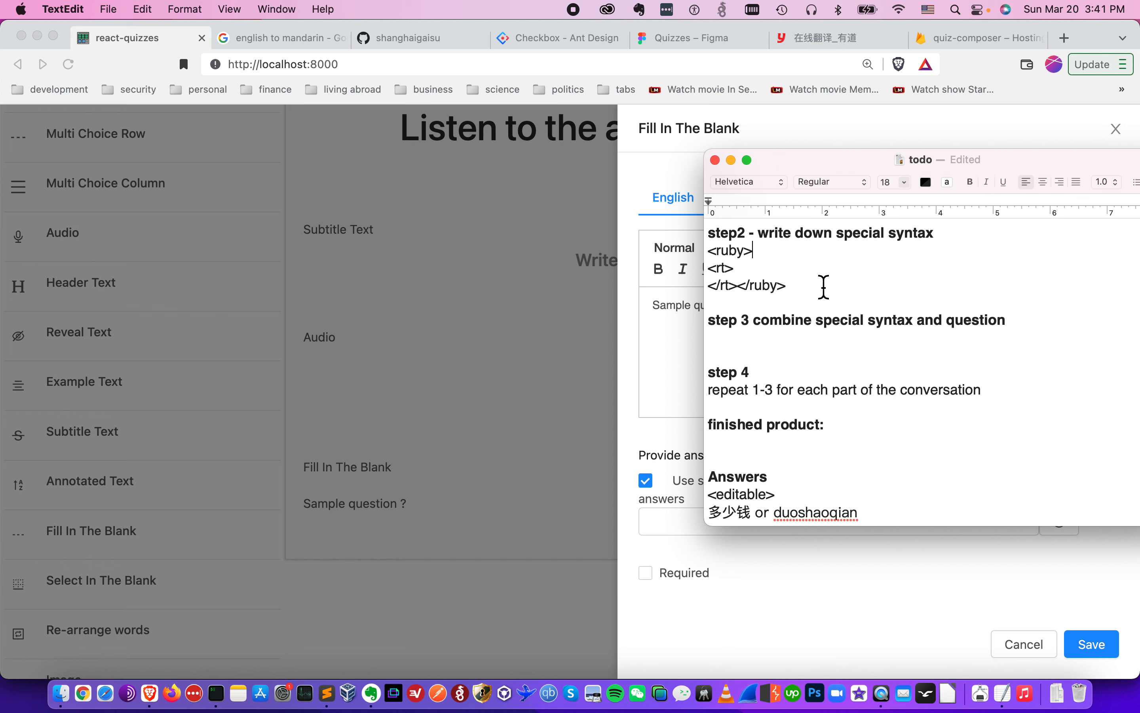
drag(786, 285, 708, 250)
key(super+c)
scroll(801, 330, up, 5)
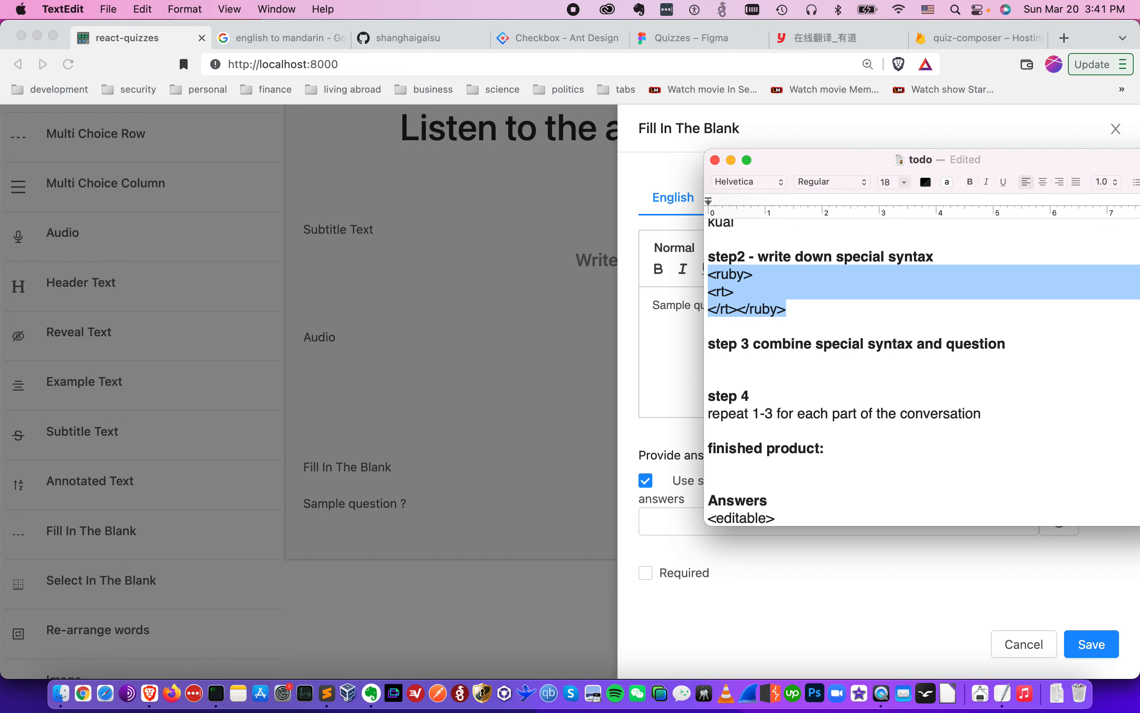
scroll(834, 272, up, 3)
scroll(796, 311, down, 5)
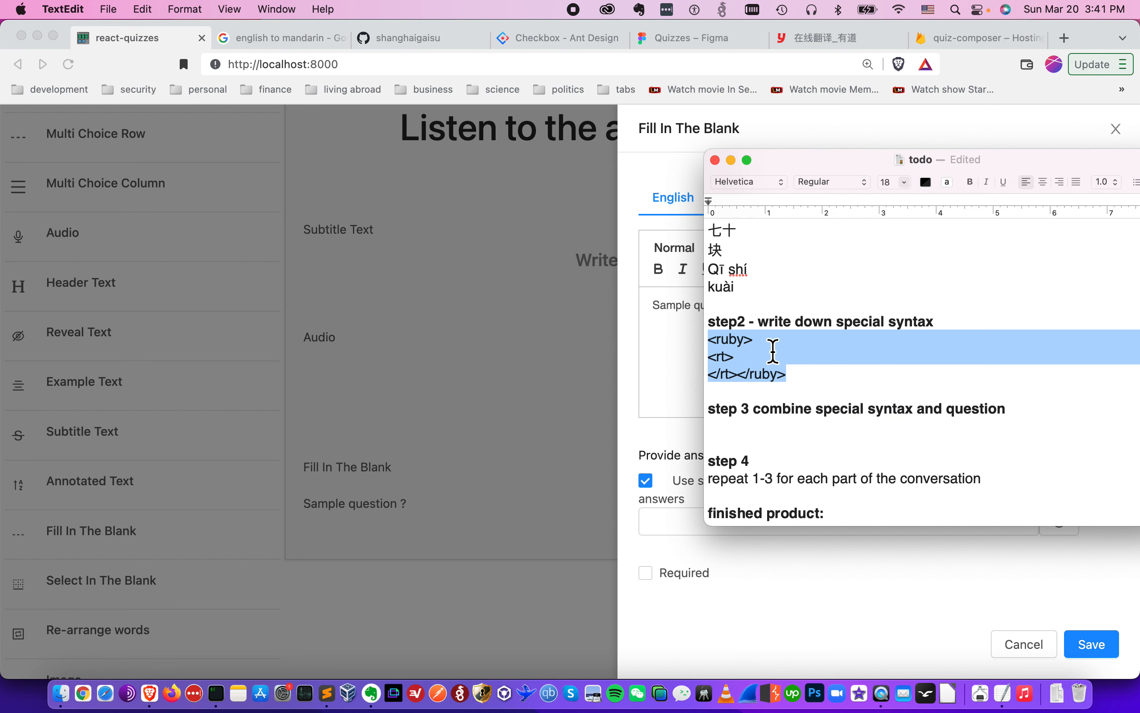
scroll(771, 351, down, 3)
click(767, 356)
key(super+v)
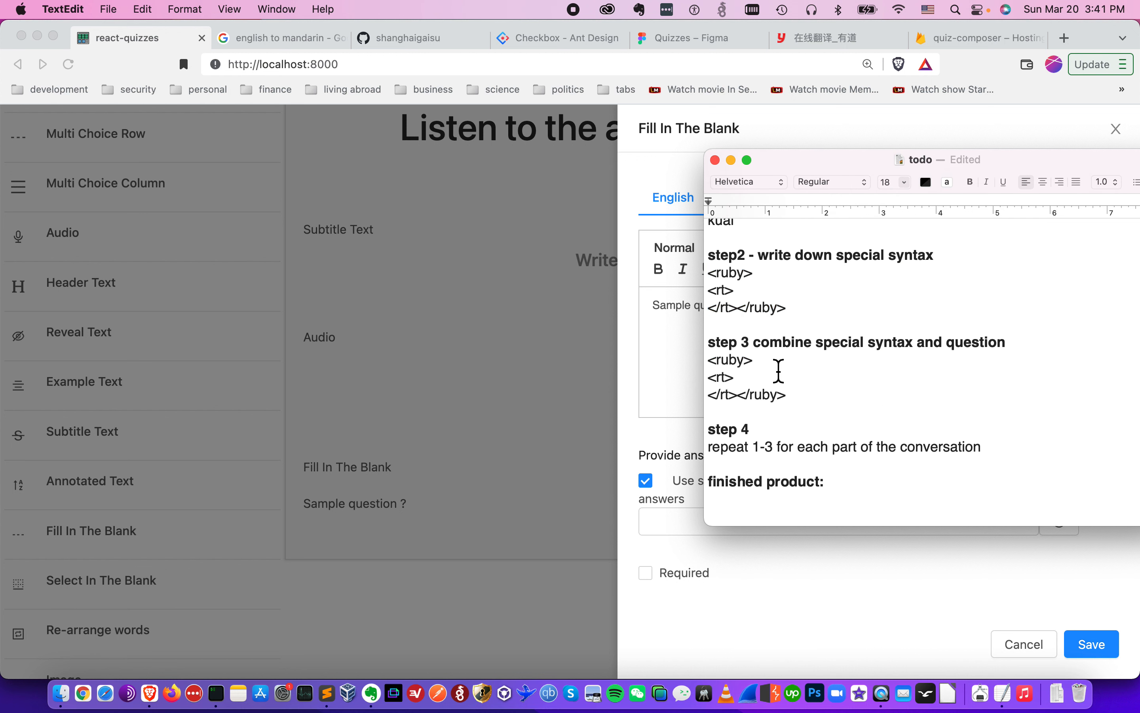
- Fill the pasted ruby template with 这个 after <ruby> and its pinyin Zhè ge after <rt>
scroll(778, 370, up, 3)
scroll(779, 371, up, 2)
scroll(778, 242, up, 2)
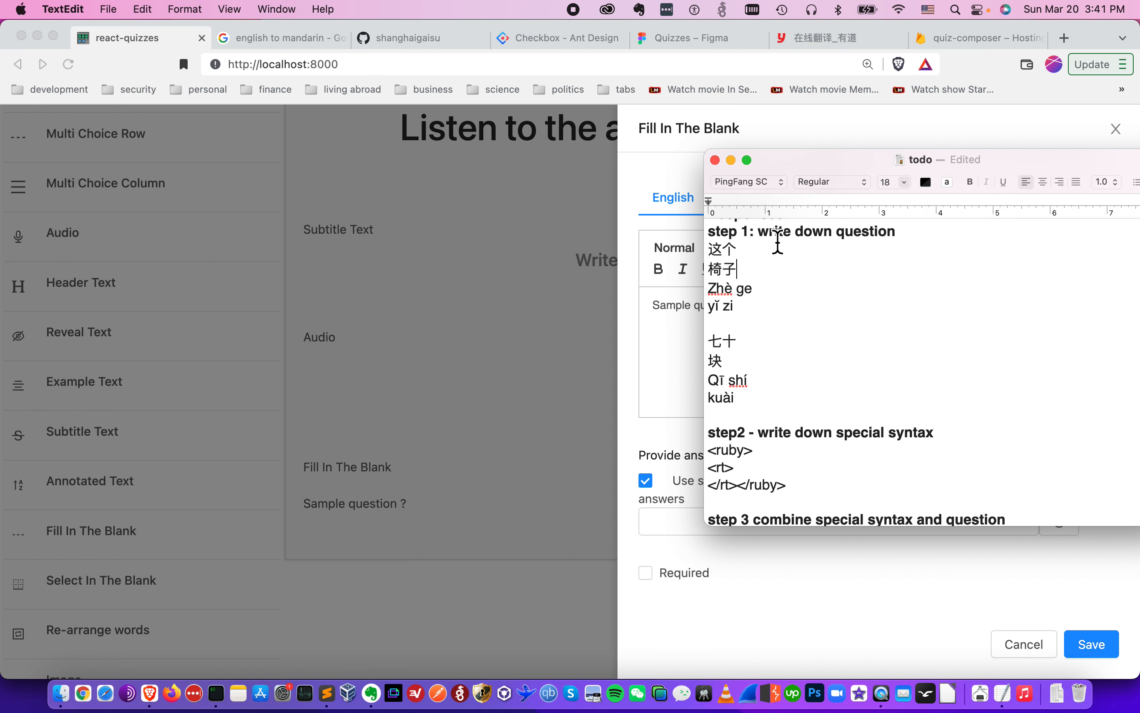
double_click(720, 250)
key(super+c)
scroll(720, 250, down, 4)
click(763, 419)
key(super+v)
scroll(809, 425, up, 4)
scroll(809, 425, up, 2)
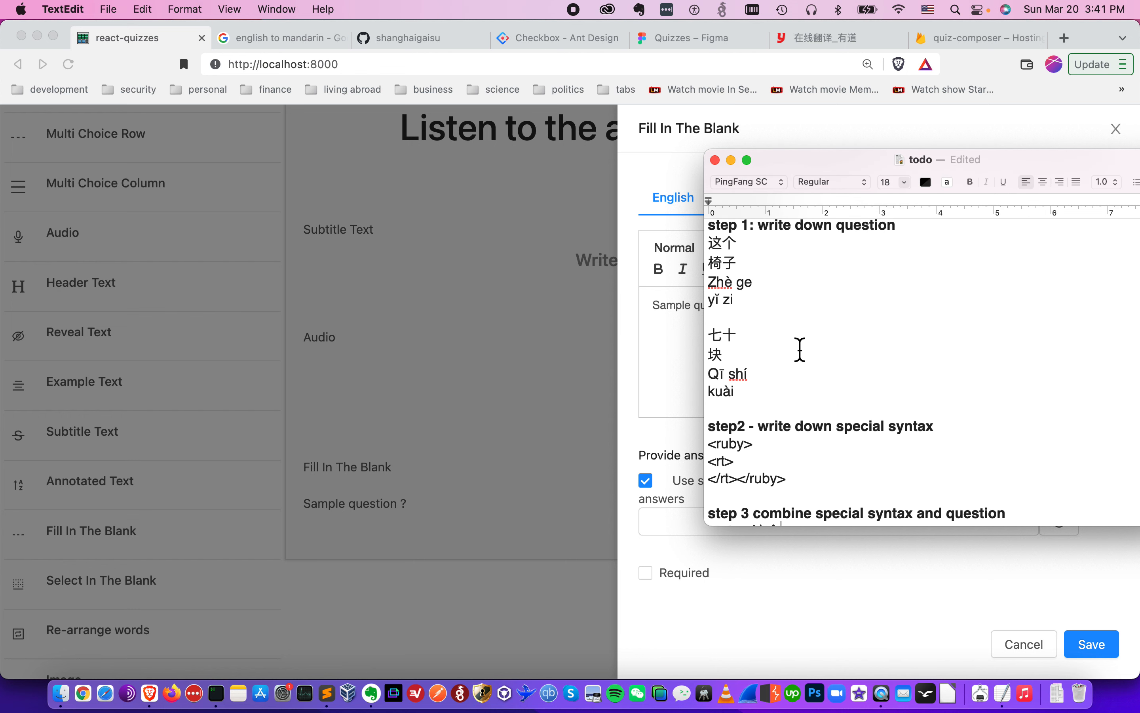
key(shift+super+Left)
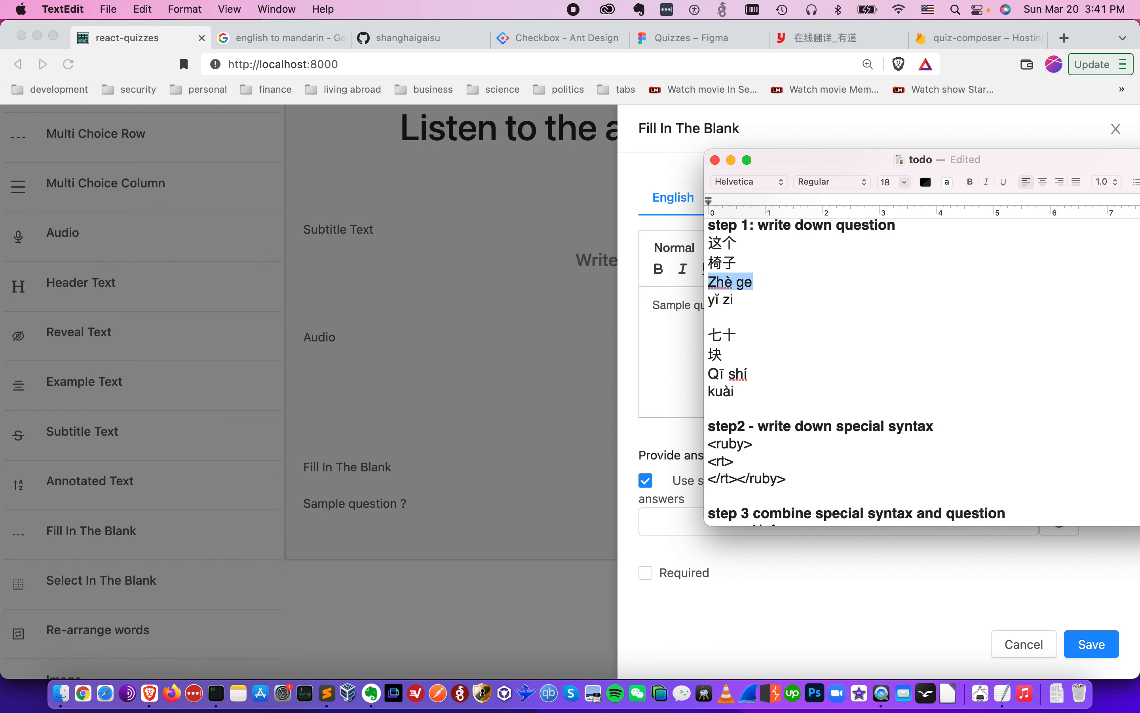
key(super+c)
scroll(764, 333, down, 10)
click(764, 332)
key(super+v)
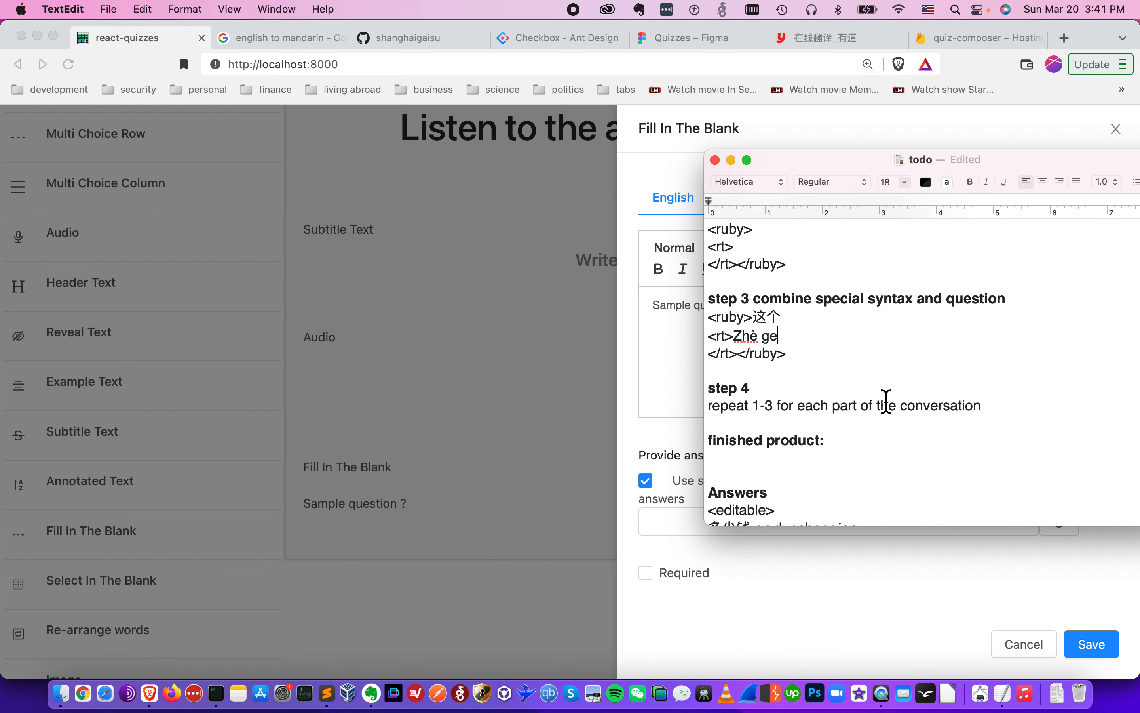
- Join the three lines of the 这个 ruby markup into a single line
key(shift+super+Left)
key(shift+Up)
key(shift+Up)
key(super+c)
scroll(872, 421, down, 2)
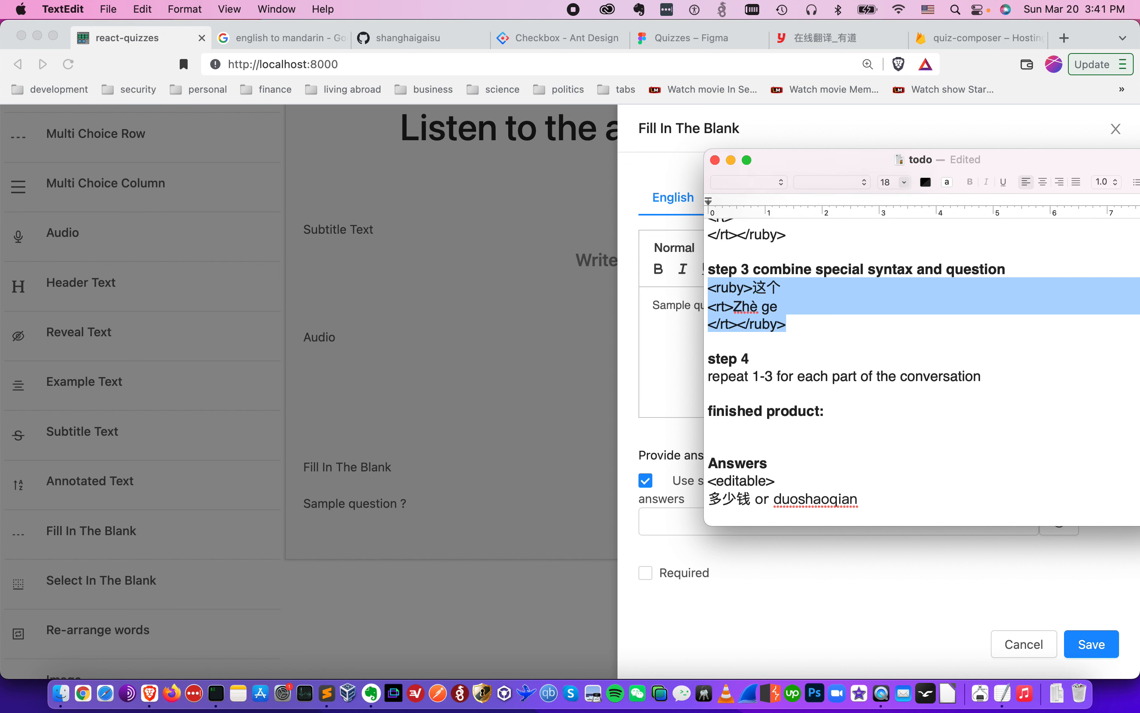
click(855, 439)
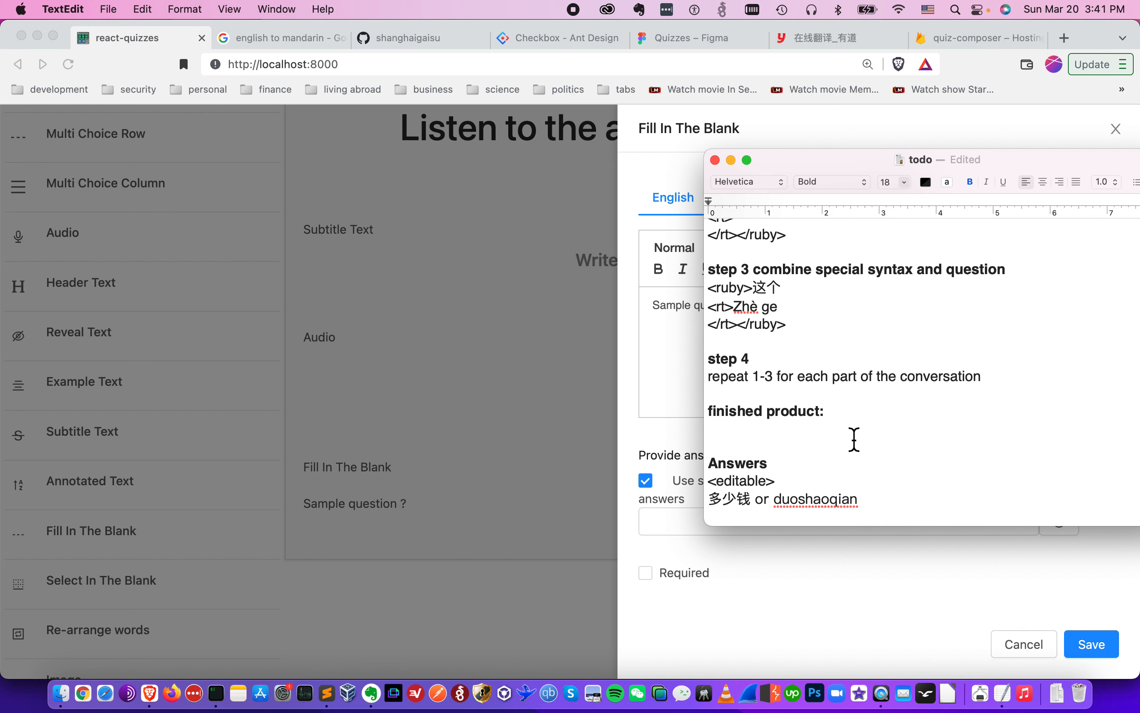
click(816, 325)
key(BackSpace)
key(BackSpace)
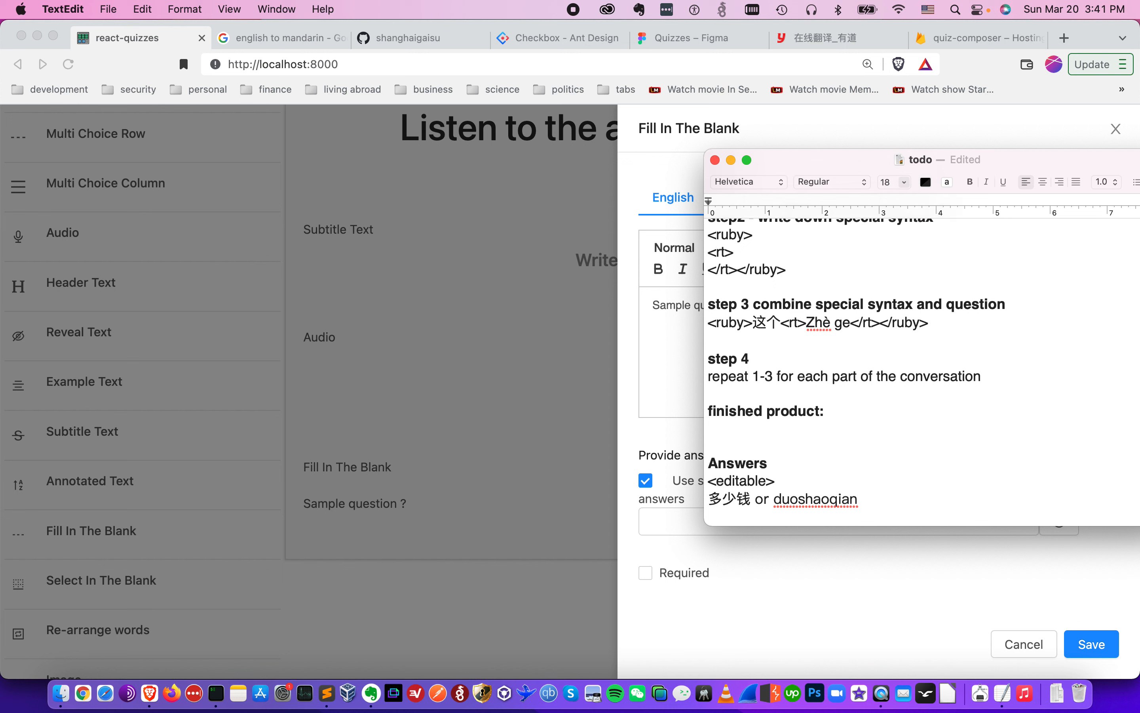
- Copy the ruby syntax template again and paste it on a new line after the 这个 markup
scroll(803, 376, up, 5)
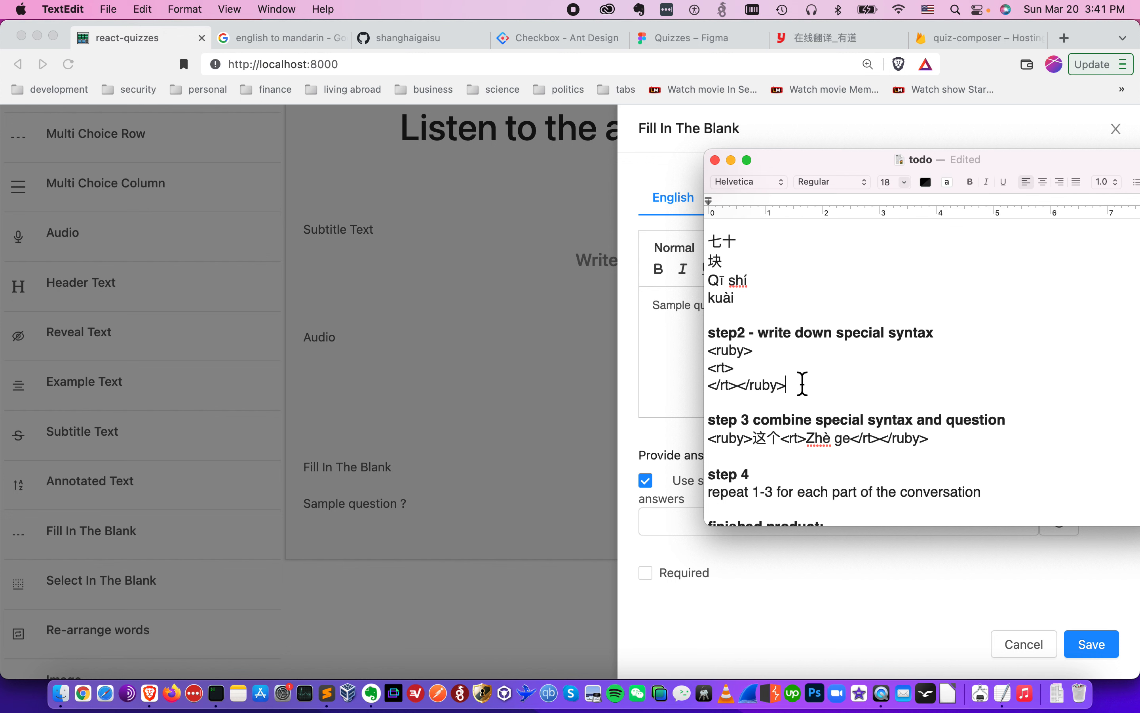
drag(803, 384, 708, 350)
key(super+c)
click(946, 445)
key(Return)
key(super+v)
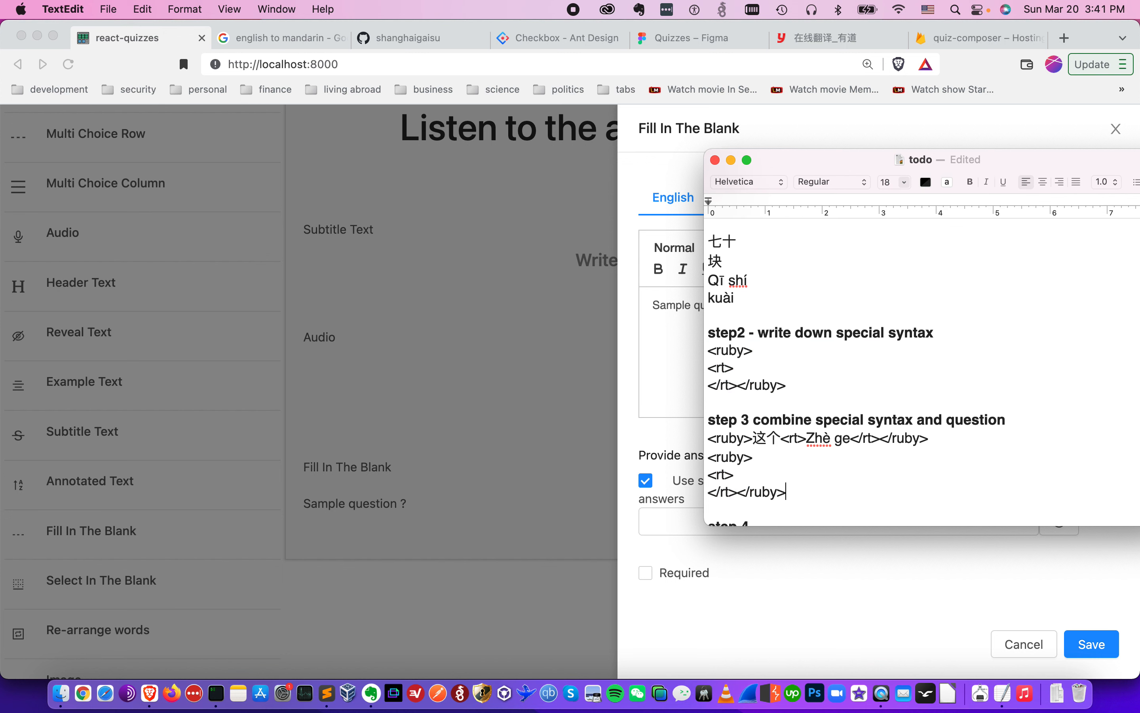
- Fill the second ruby template with 椅子 after <ruby> and its pinyin yǐ zi after <rt>
scroll(906, 372, up, 6)
click(865, 312)
key(shift+super+Left)
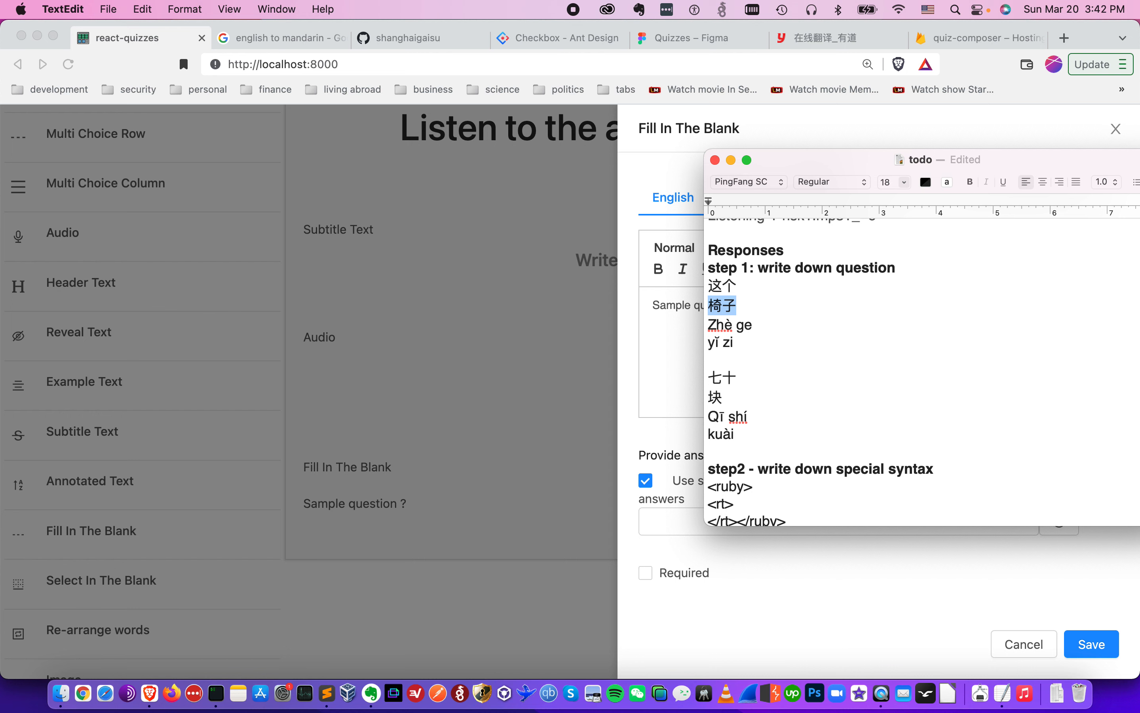
scroll(808, 414, down, 7)
click(776, 436)
key(super+v)
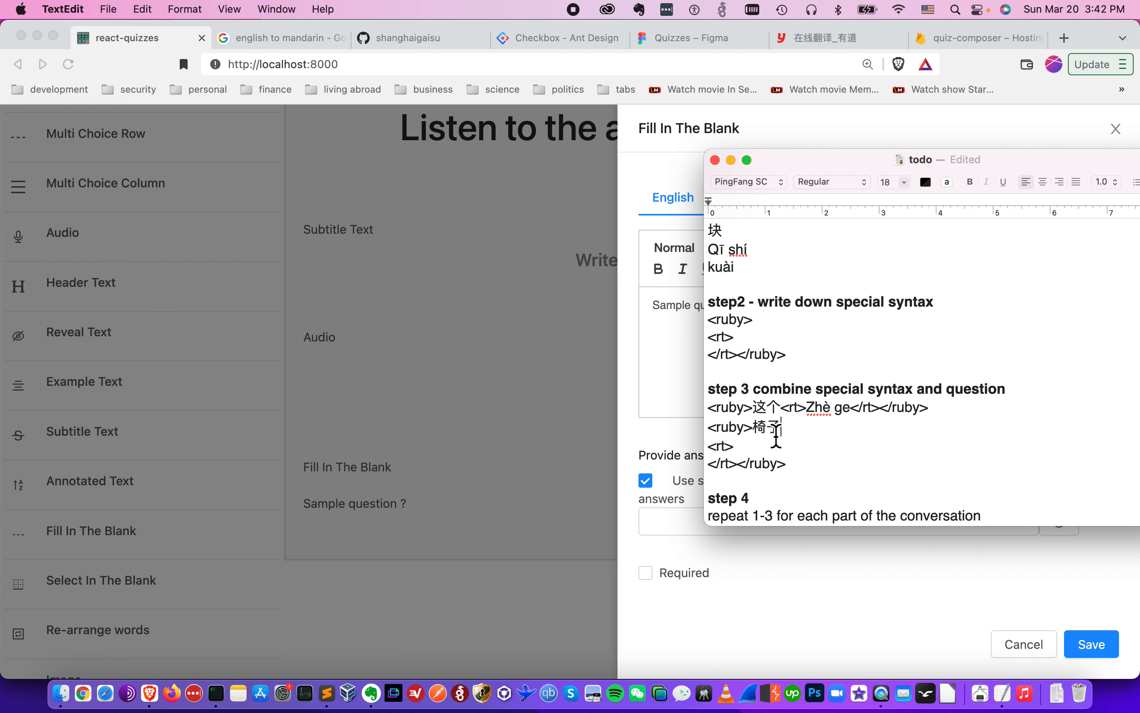
scroll(776, 436, up, 6)
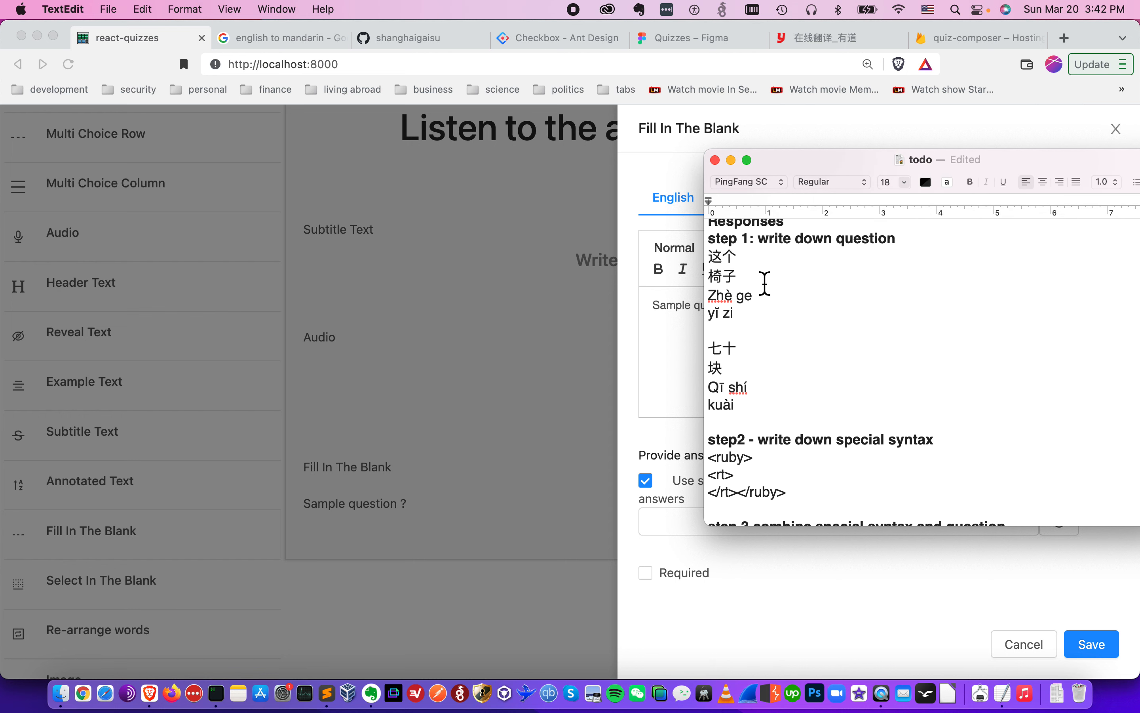
drag(759, 322, 708, 313)
scroll(773, 429, down, 7)
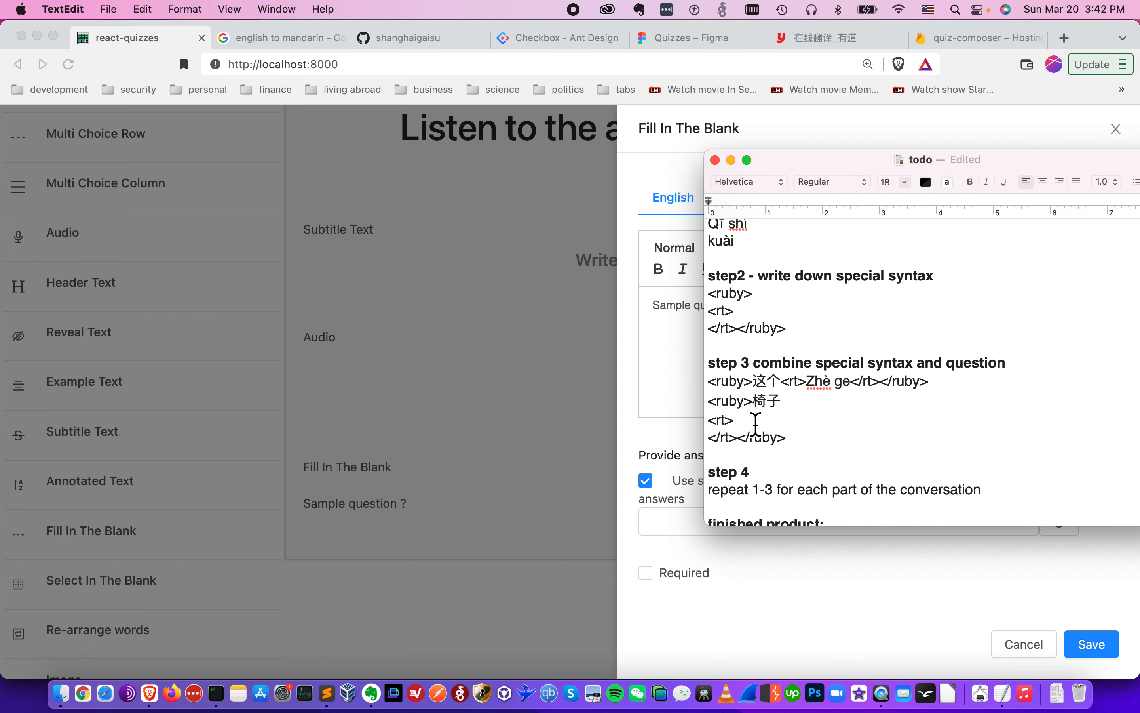
click(773, 428)
key(super+v)
- Merge the 椅子 ruby markup into one line appended directly after the 这个 markup
key(Down)
key(super+Left)
key(BackSpace)
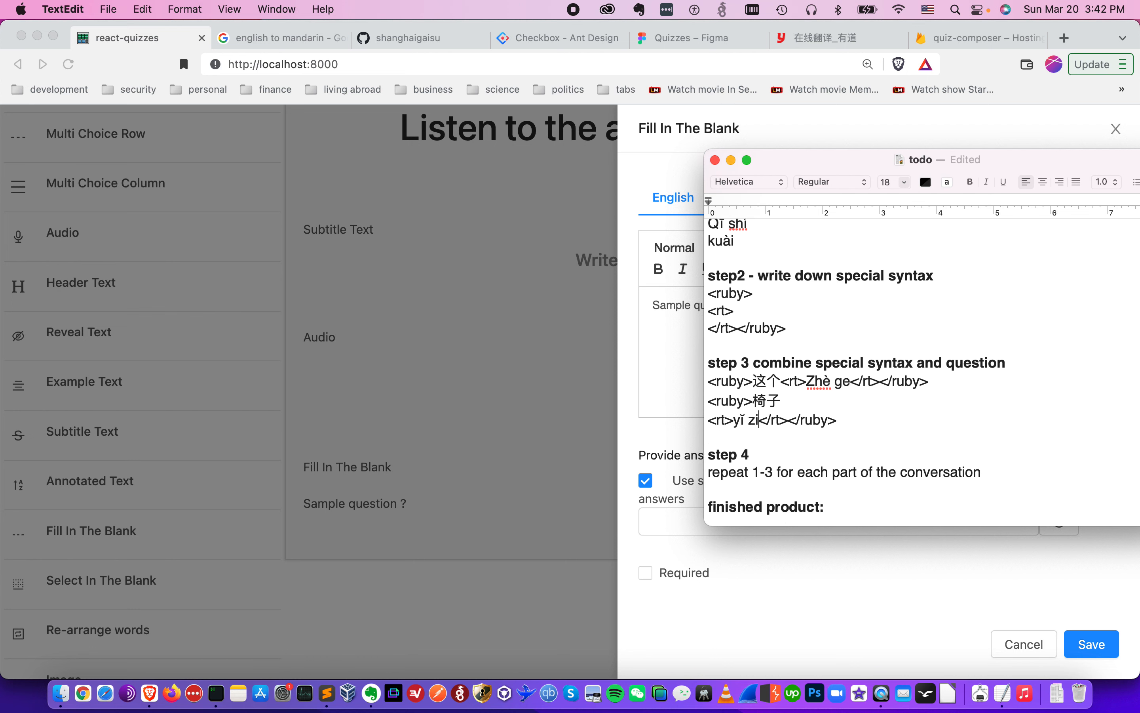
key(super+Left)
key(BackSpace)
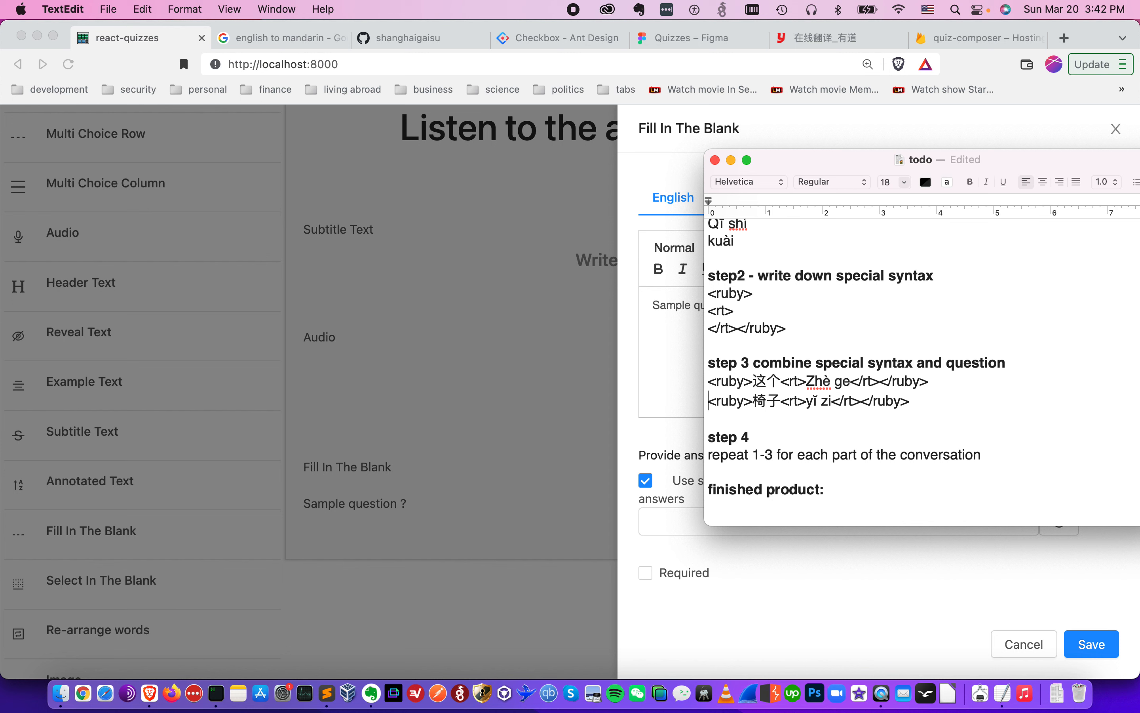
key(BackSpace)
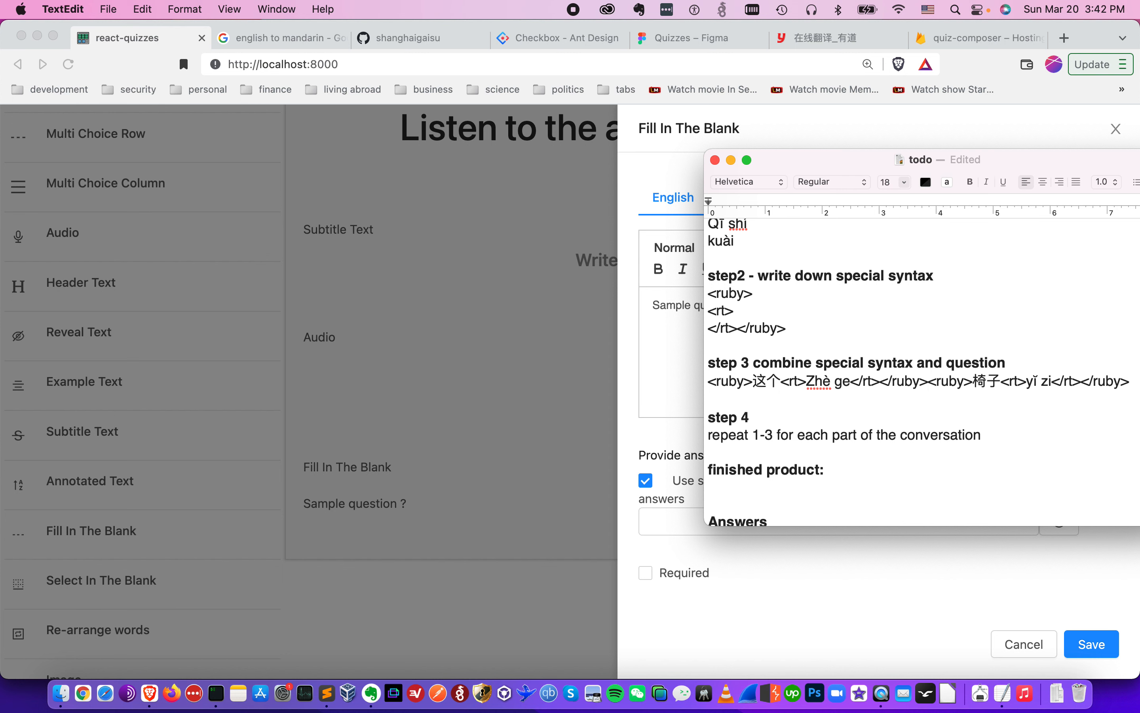
- Copy the ruby syntax template and paste it twice on new lines below the combined markup line
scroll(766, 433, up, 5)
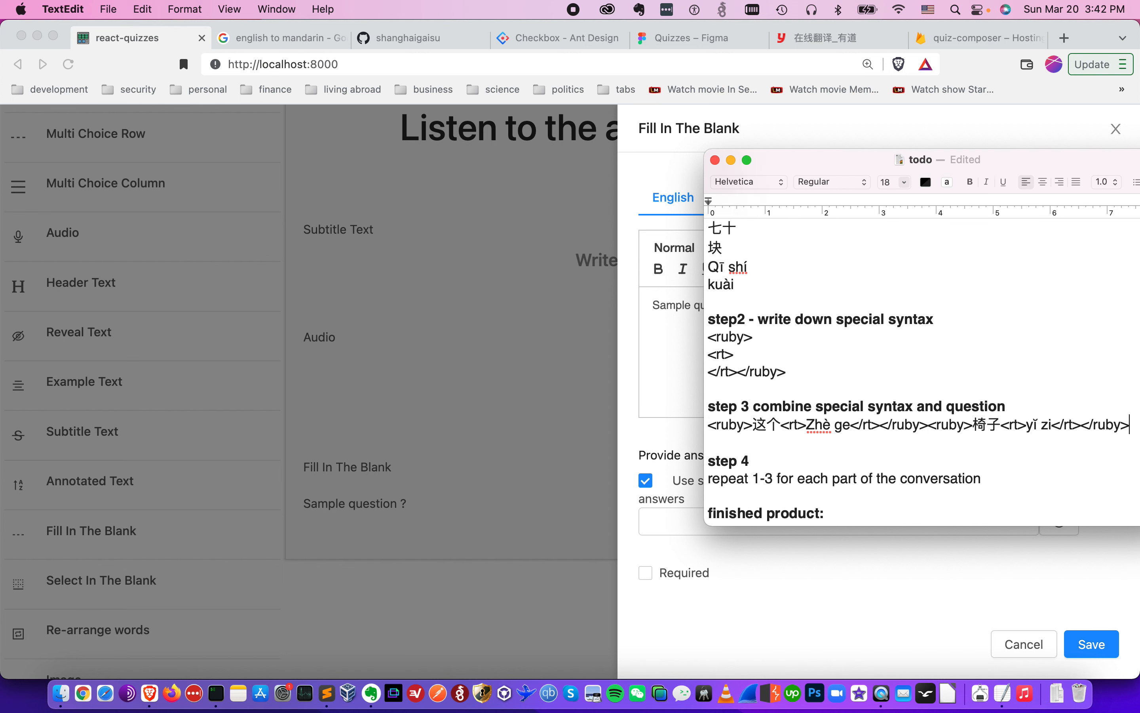
drag(786, 458, 709, 423)
key(super+c)
scroll(789, 471, down, 4)
scroll(789, 471, down, 2)
click(781, 398)
key(super+v)
key(Return)
key(super+v)
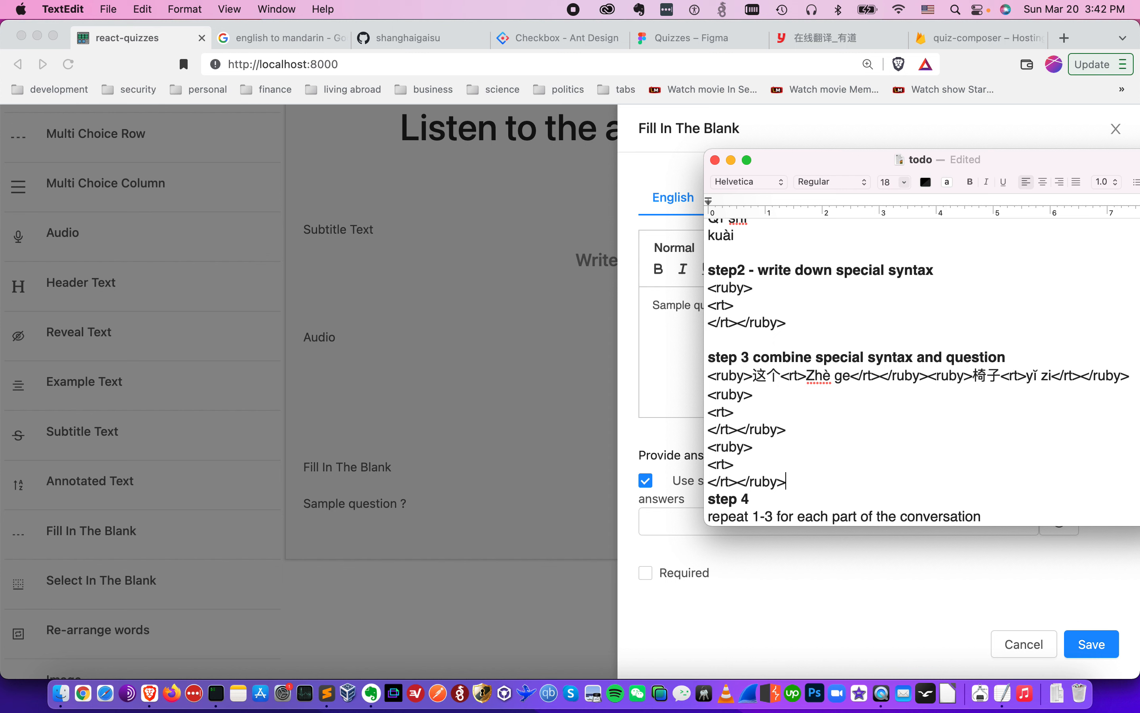
- Insert 七十 and 块 after the <ruby> tags of the two new templates
scroll(784, 303, up, 3)
drag(781, 247, 708, 249)
key(super+c)
scroll(766, 333, down, 3)
click(775, 359)
key(super+v)
scroll(775, 348, up, 3)
drag(764, 254, 711, 253)
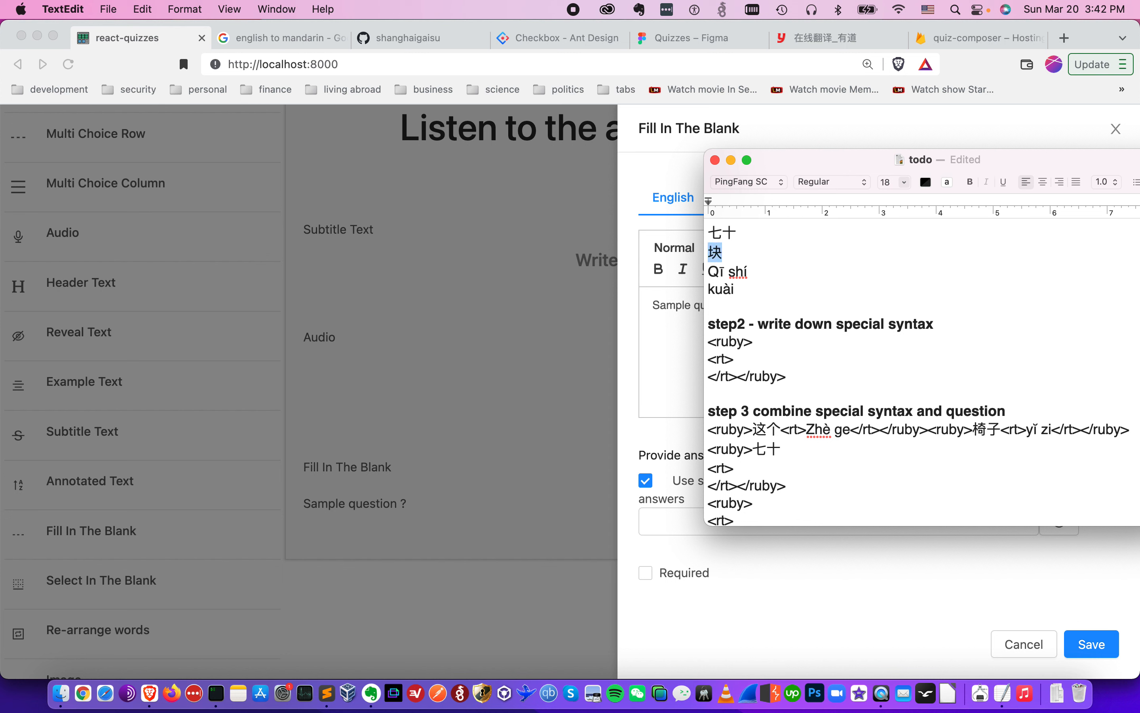
scroll(766, 377, down, 2)
click(782, 461)
key(super+v)
- Copy the pinyin Qī shí and paste it after the <rt> tag of the 七十 template
scroll(779, 460, up, 3)
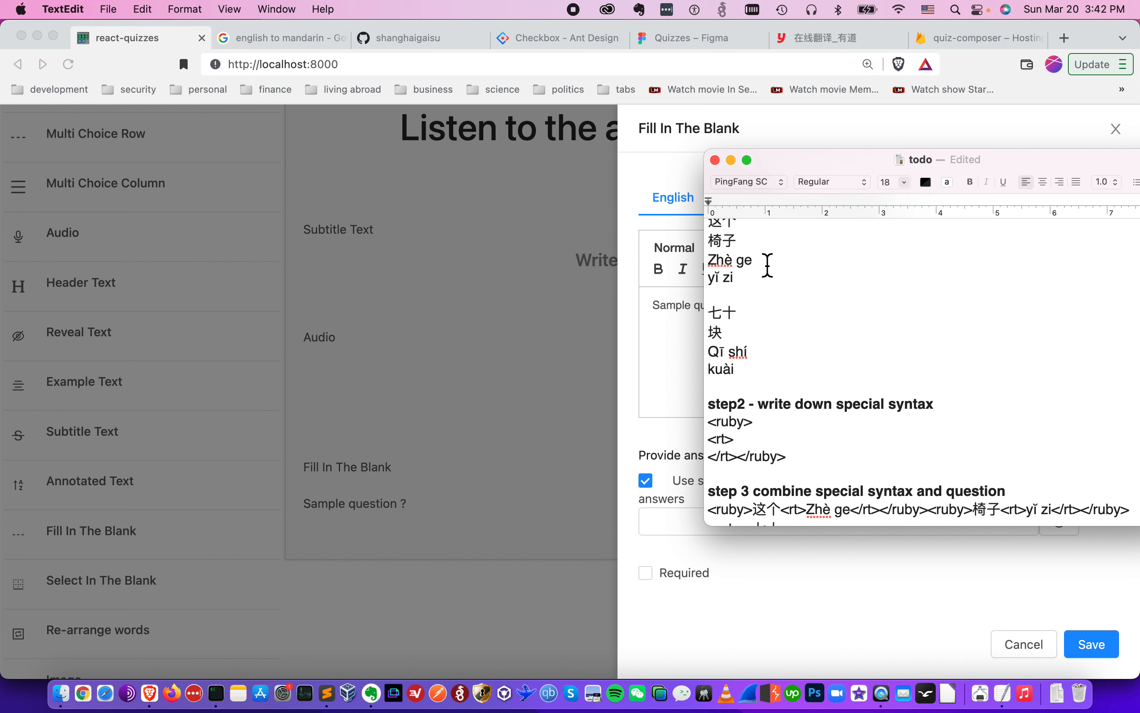
drag(708, 352, 748, 352)
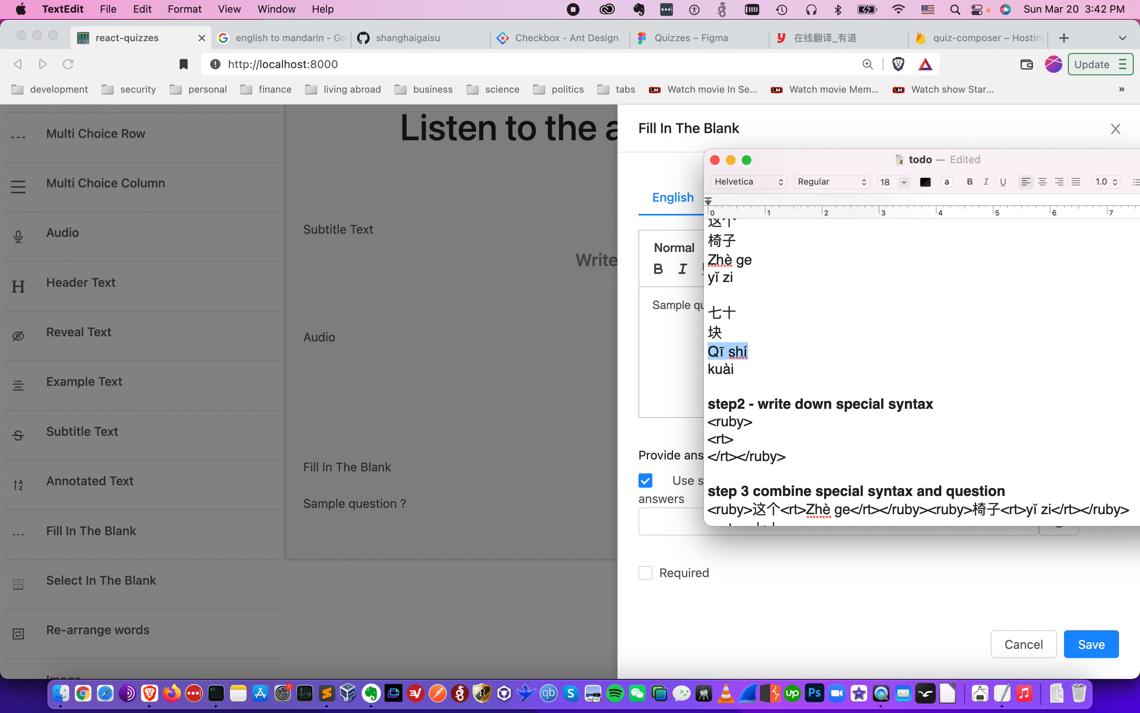
scroll(771, 322, down, 5)
click(763, 397)
key(super+v)
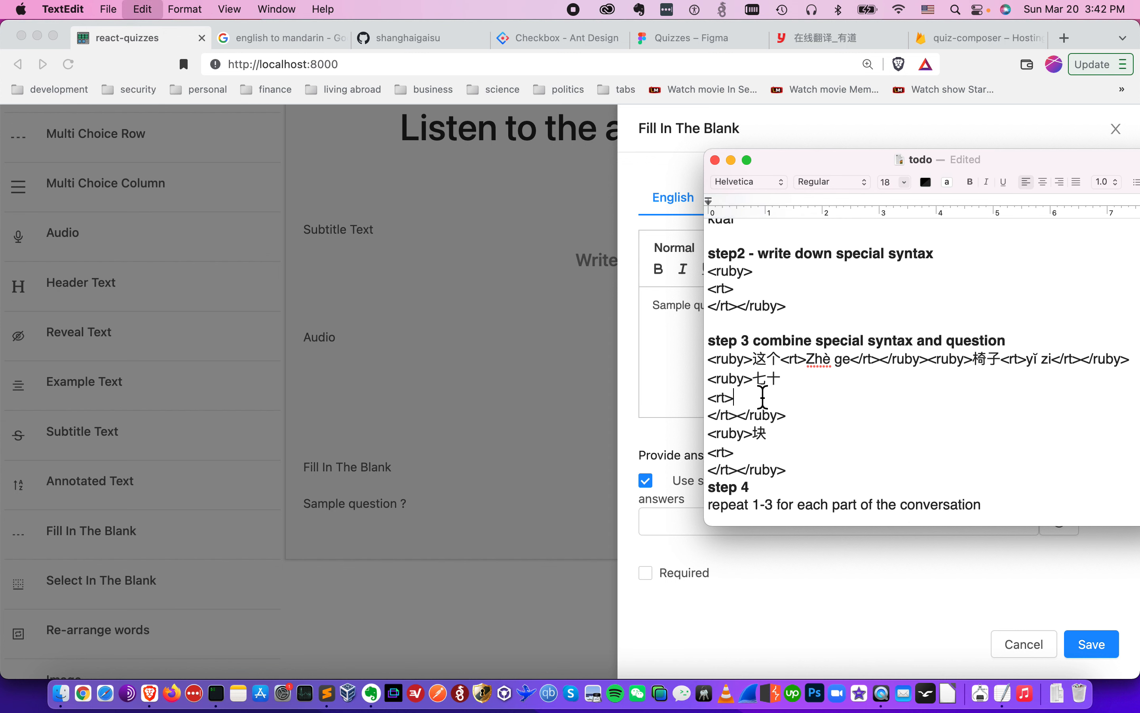
- Insert the pinyin kuài after the <rt> tag of the 块 template, joining the closing tags onto that line
scroll(763, 394, up, 6)
click(776, 319)
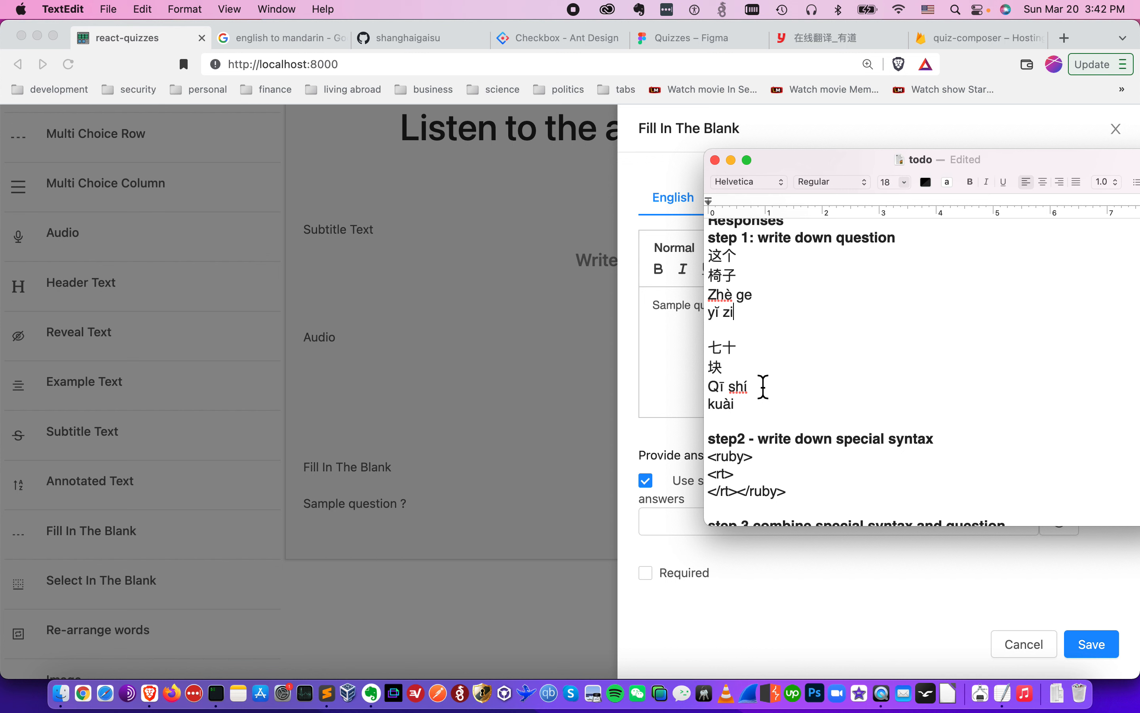
drag(762, 404, 708, 405)
scroll(708, 405, down, 5)
click(780, 477)
key(Delete)
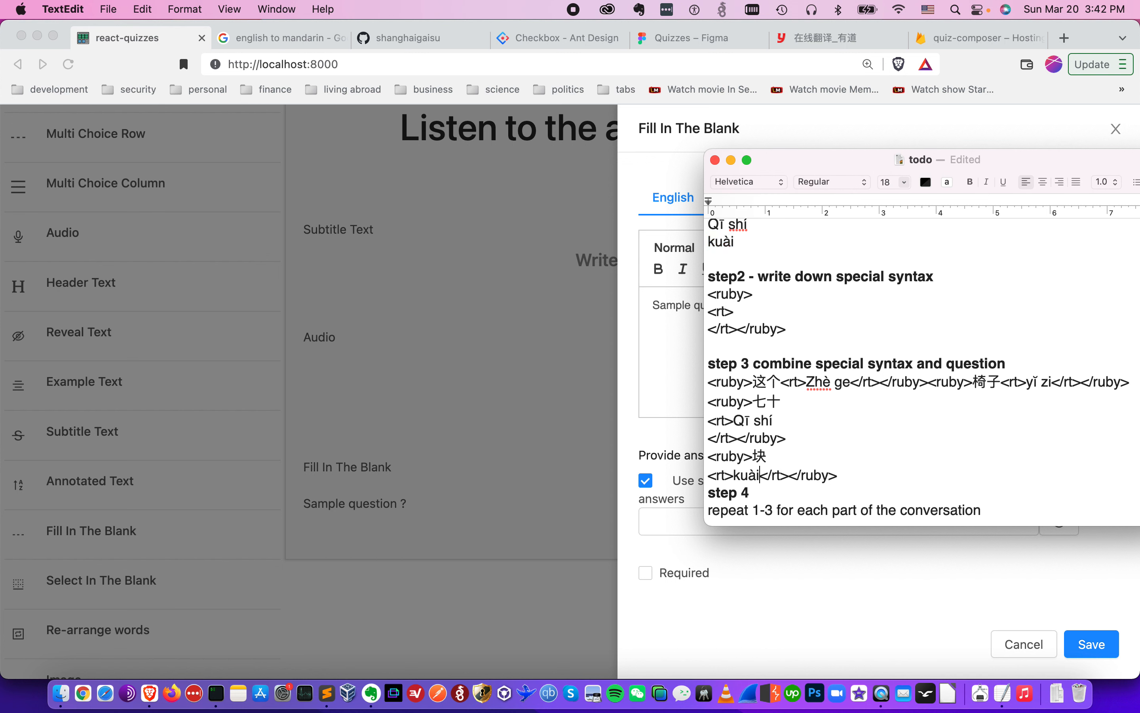
- Merge the 七十 and 块 ruby markup into one line and add a blank line below it
key(BackSpace)
key(super+Left)
key(BackSpace)
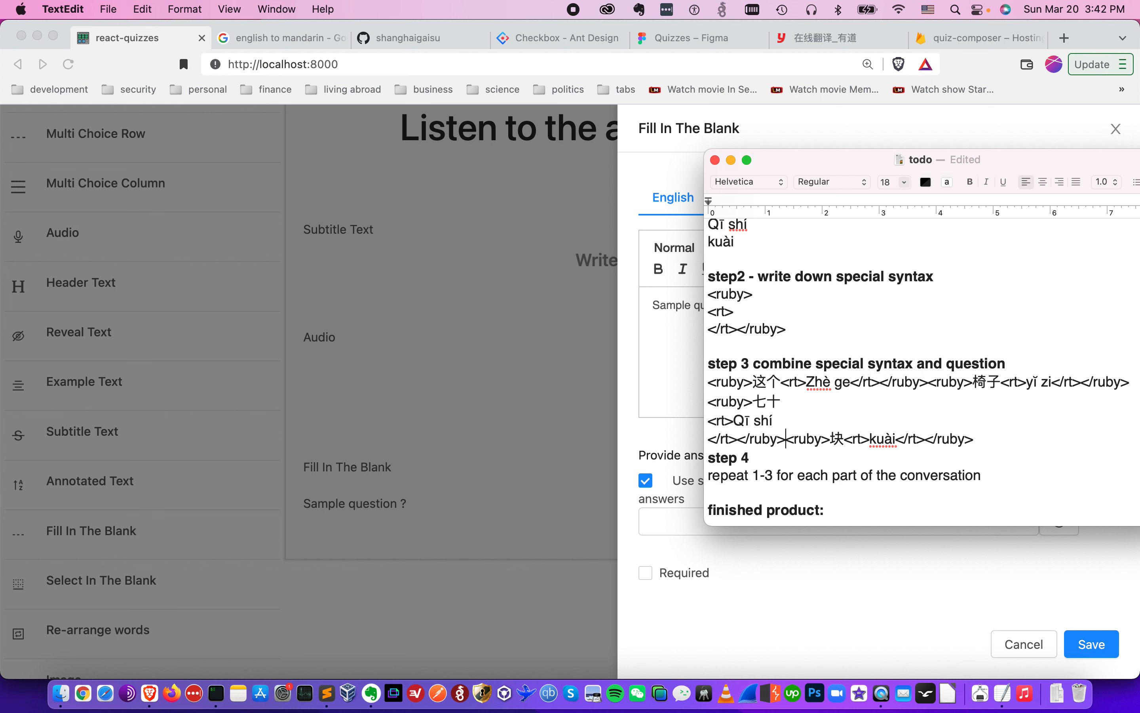
key(BackSpace)
key(BackSpace)
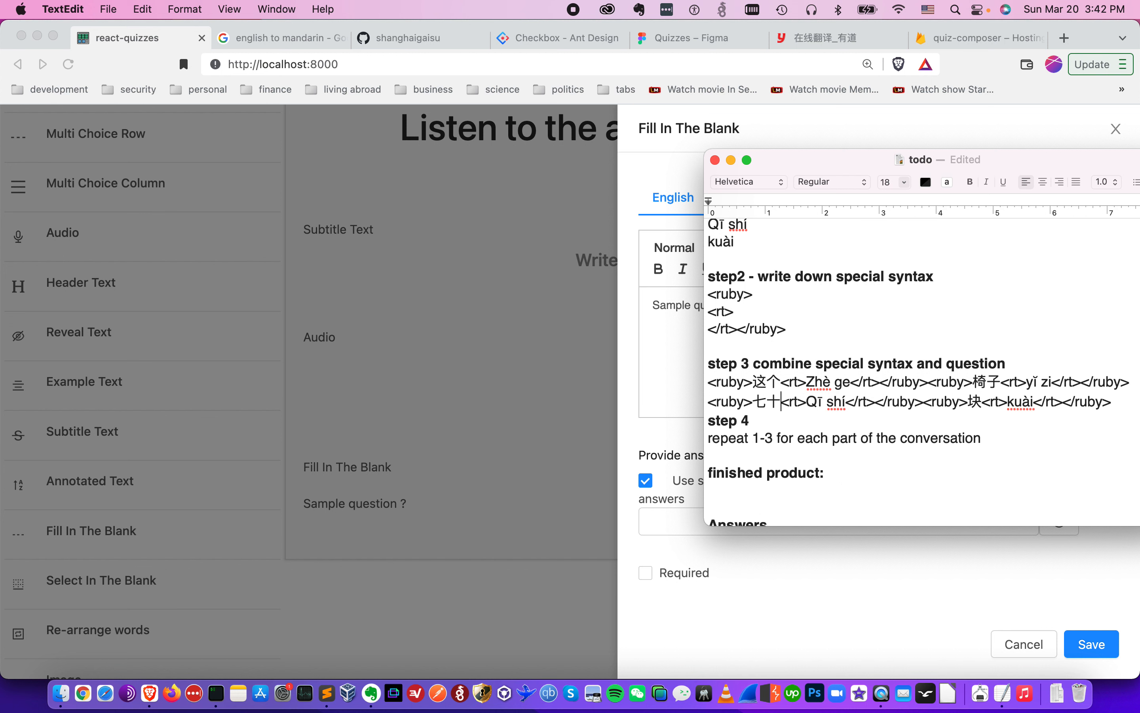
key(Return)
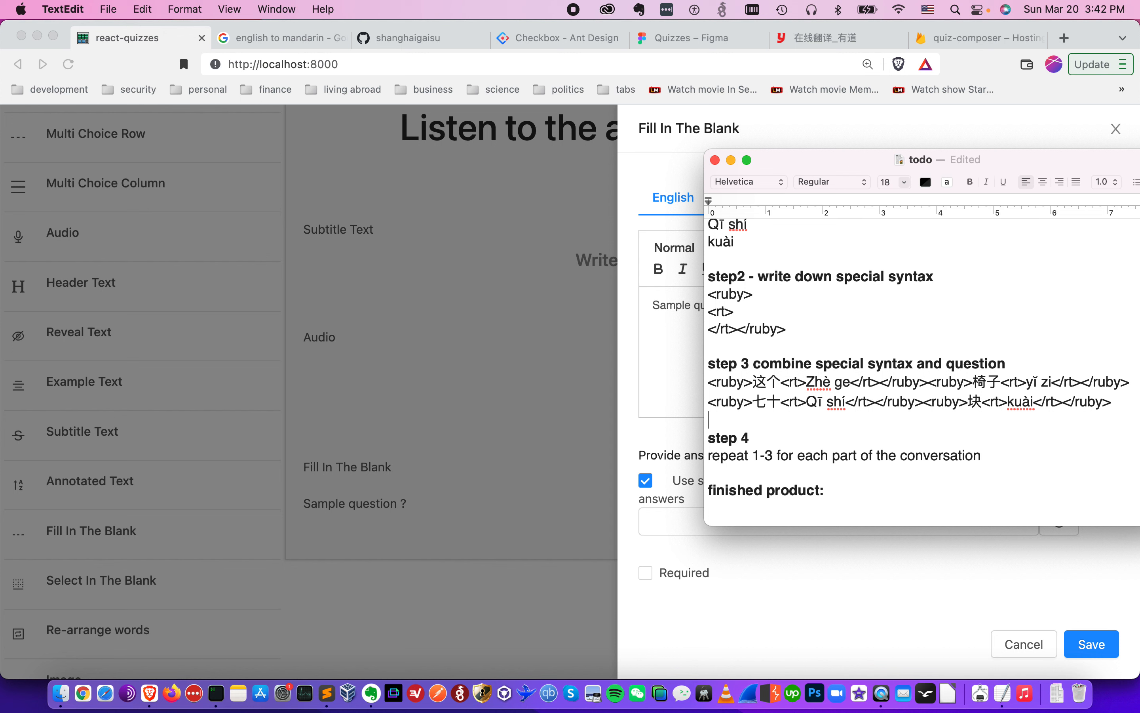
- Move the two combined ruby markup lines from step 3 to under the "finished product:" heading
key(shift+Down)
key(shift+Down)
key(super+c)
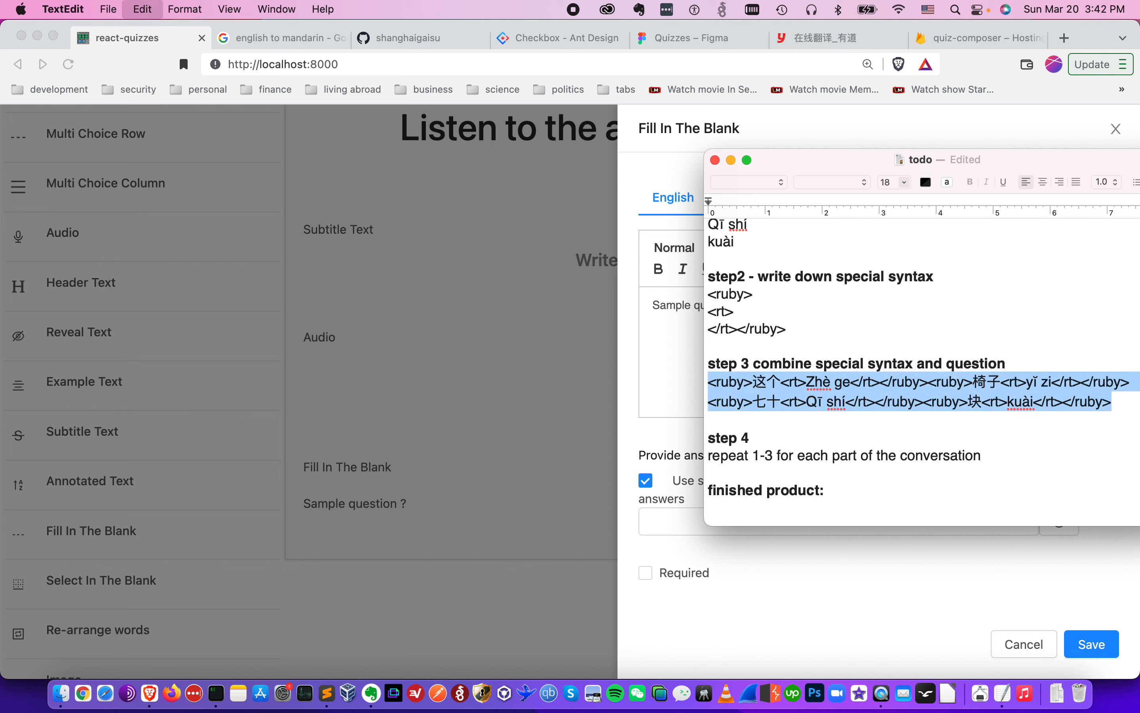
scroll(798, 530, down, 4)
key(BackSpace)
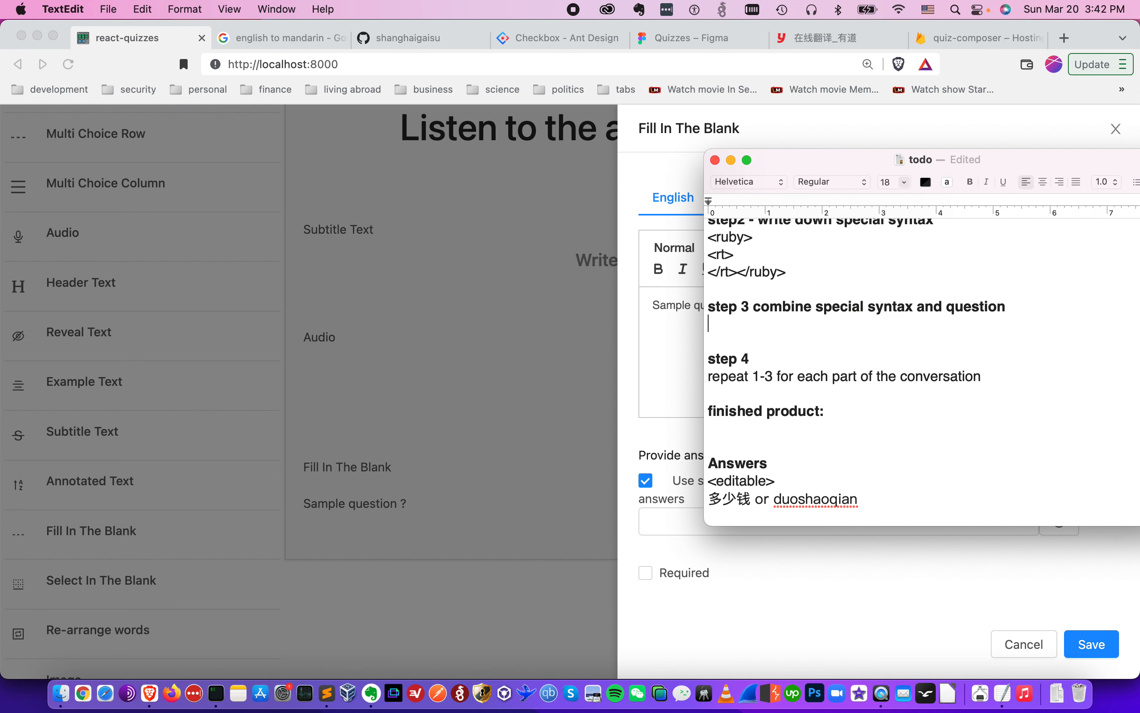
key(super+v)
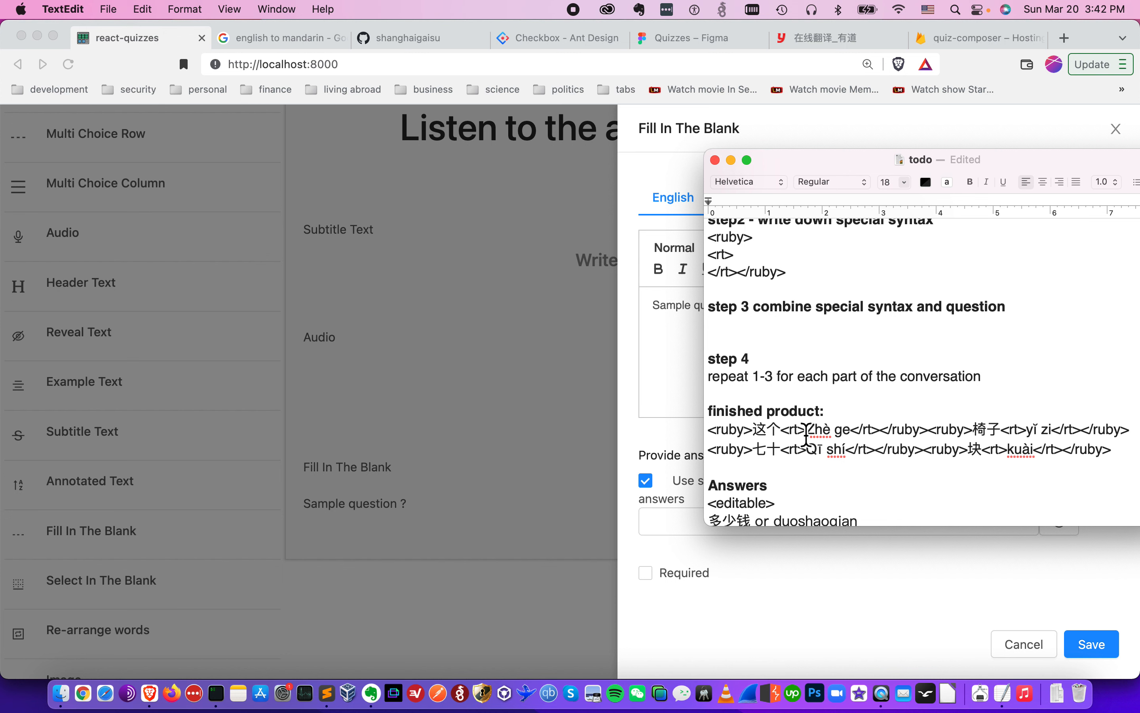
- Copy the finished product markup and paste it over the question text in the Fill In The Blank editor
scroll(806, 434, down, 1)
key(shift+super+Left)
key(shift+Up)
key(super+c)
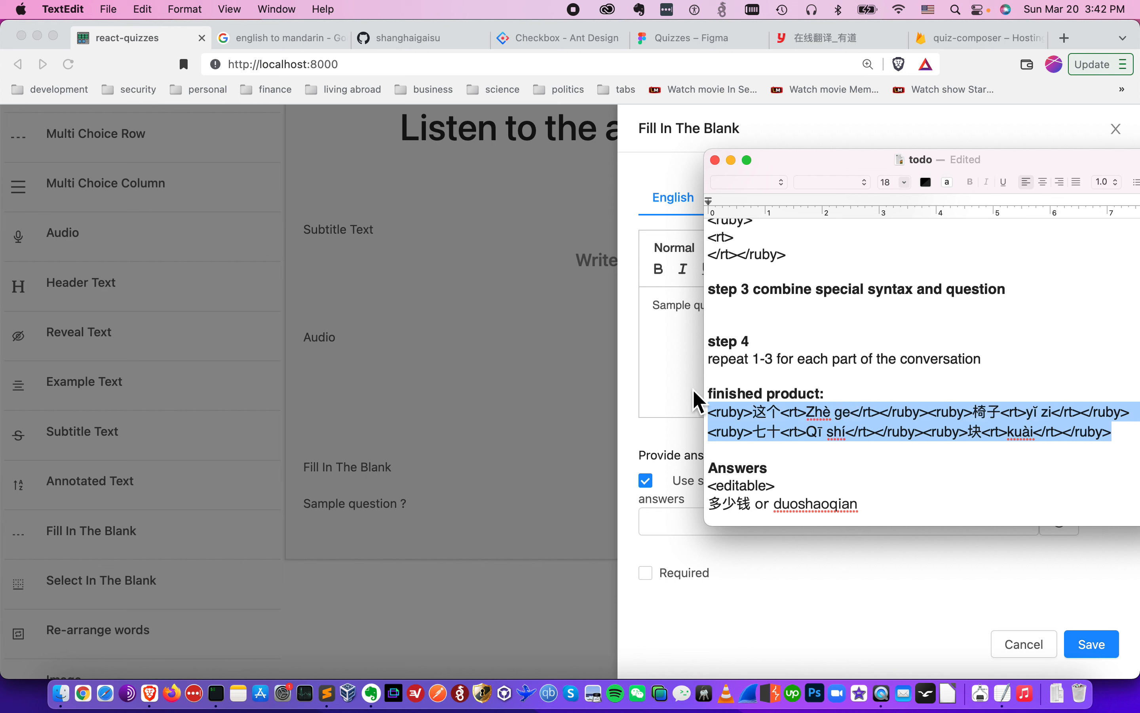
click(696, 395)
key(super+a)
key(super+v)
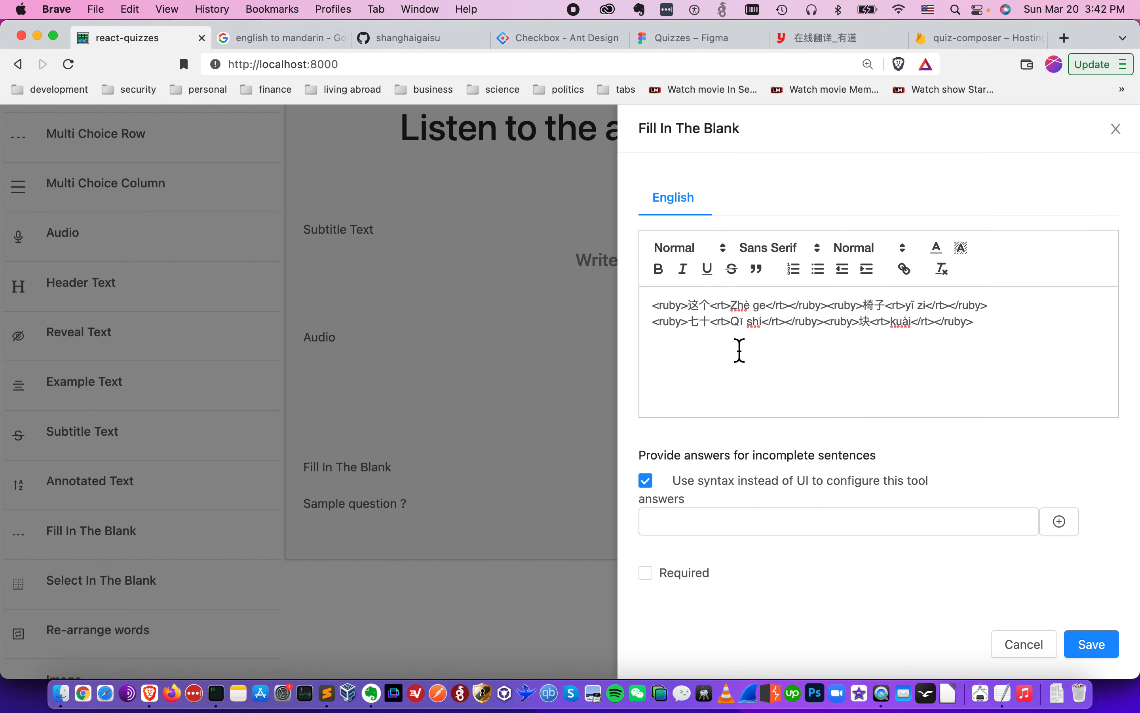
- Format the whole question text as Heading 1
click(706, 255)
click(704, 287)
key(super+a)
click(709, 253)
click(715, 294)
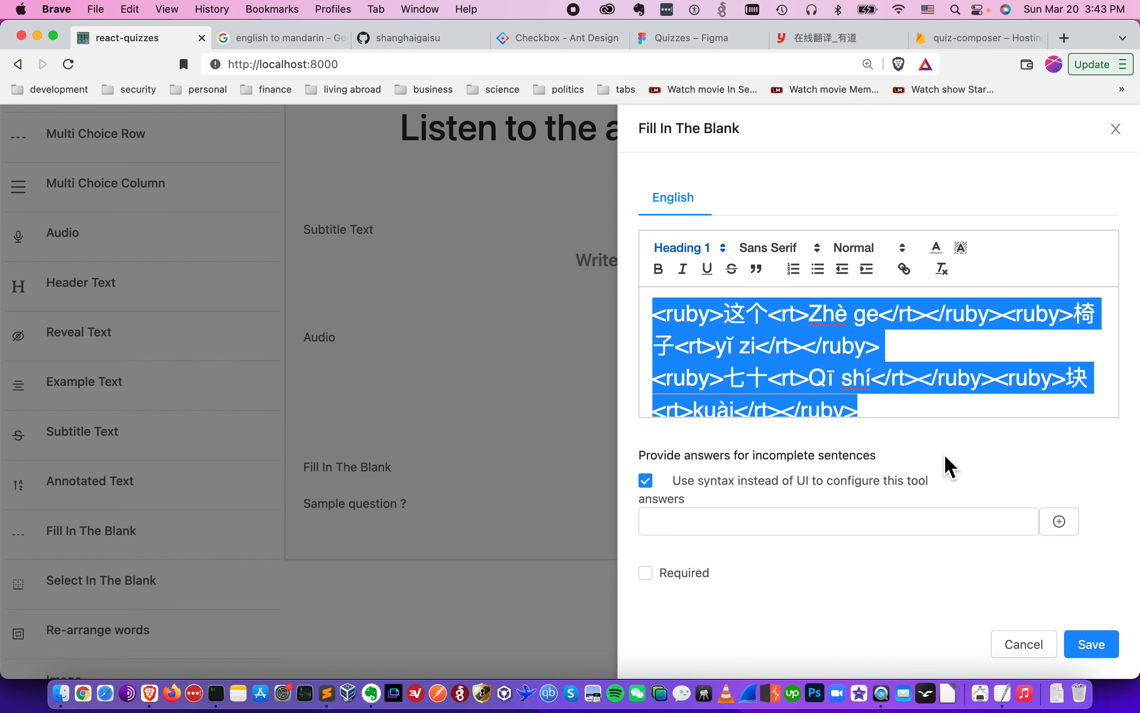
- Save the Fill In The Blank question
click(957, 406)
scroll(975, 401, down, 1)
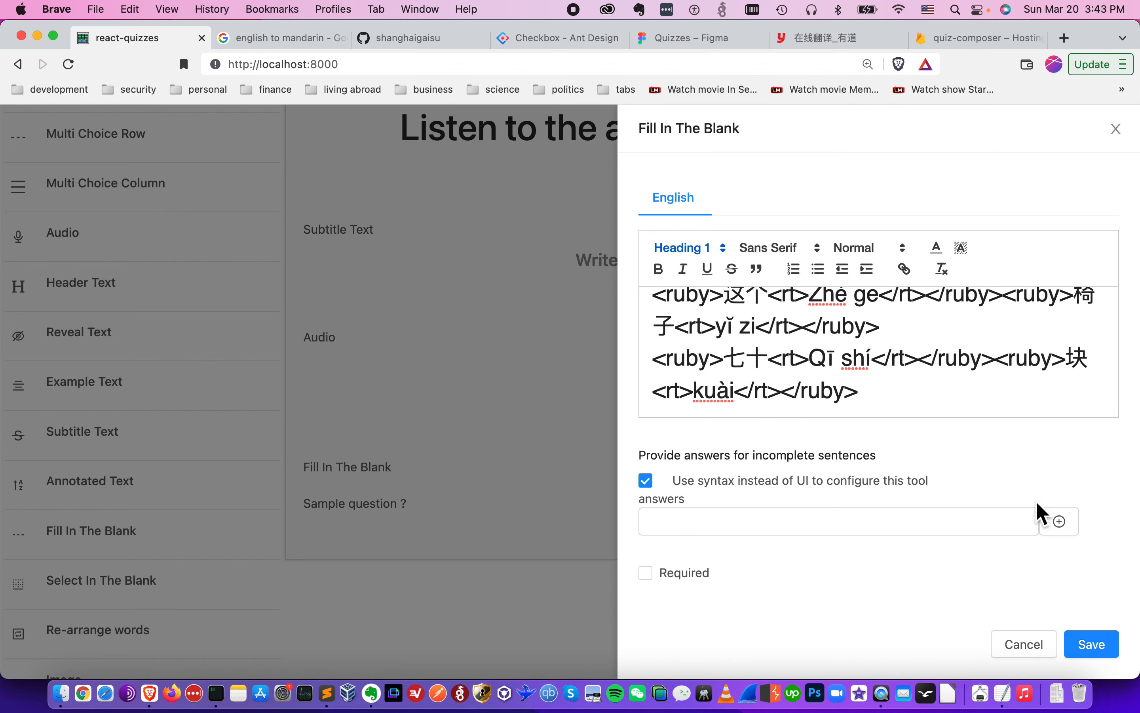
click(1092, 645)
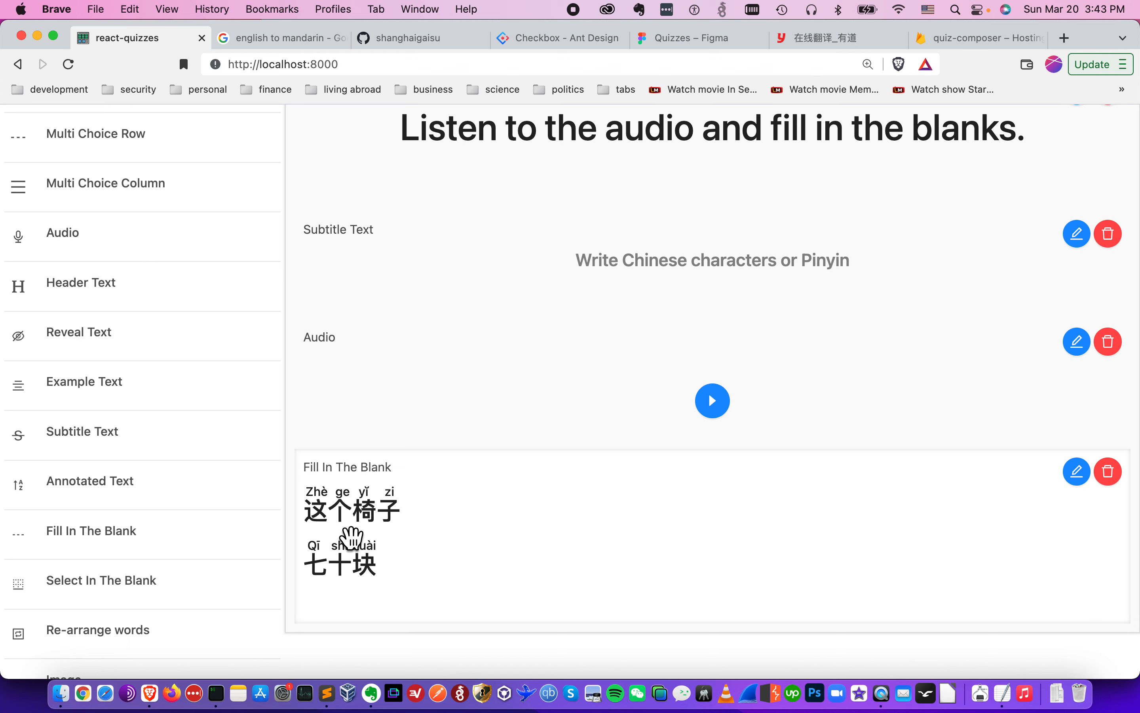
- Reopen the question and prefix the first line with an orange "A:" label
click(1080, 477)
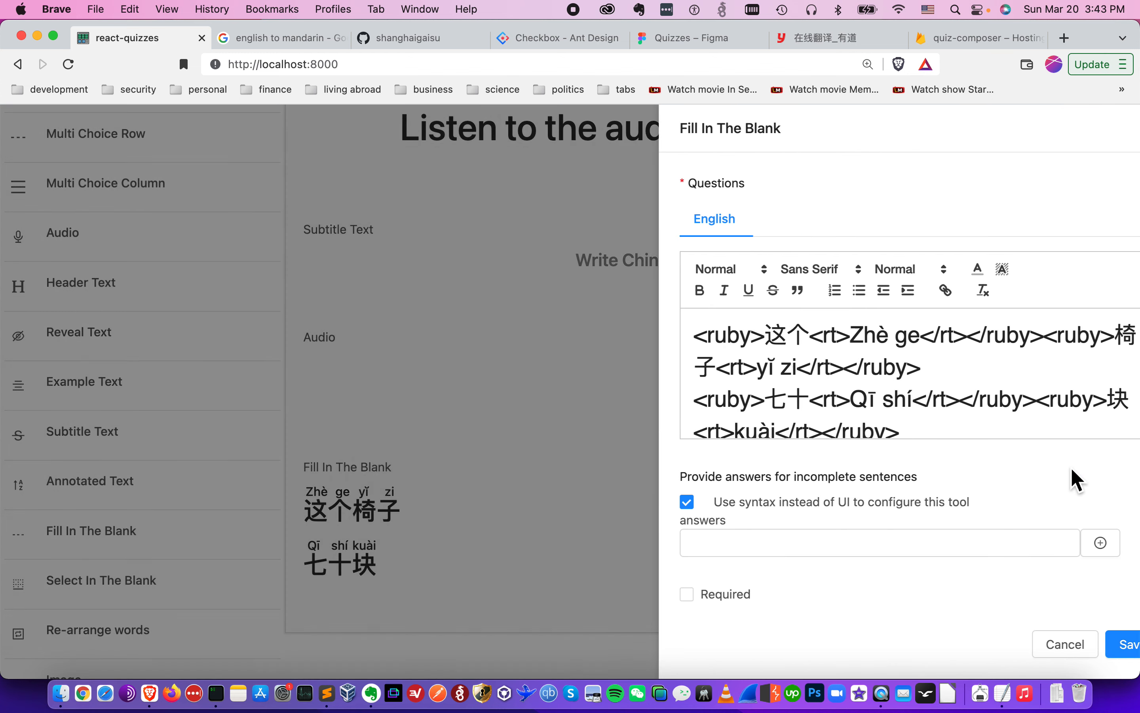
click(973, 370)
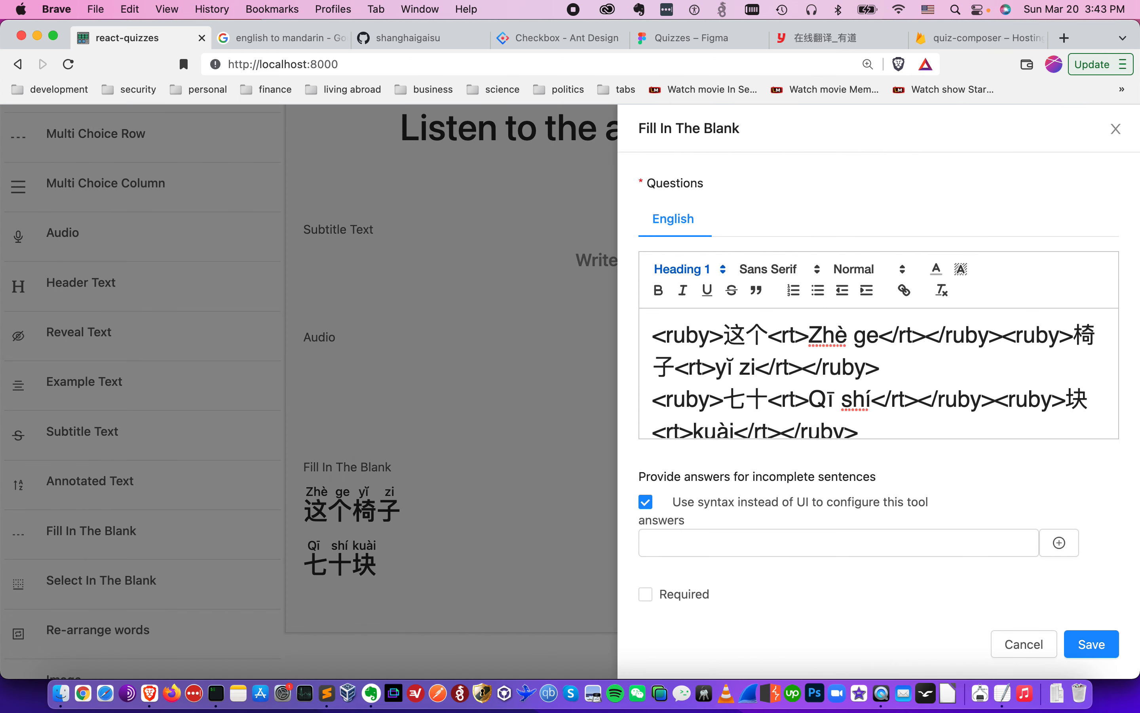
text(A:)
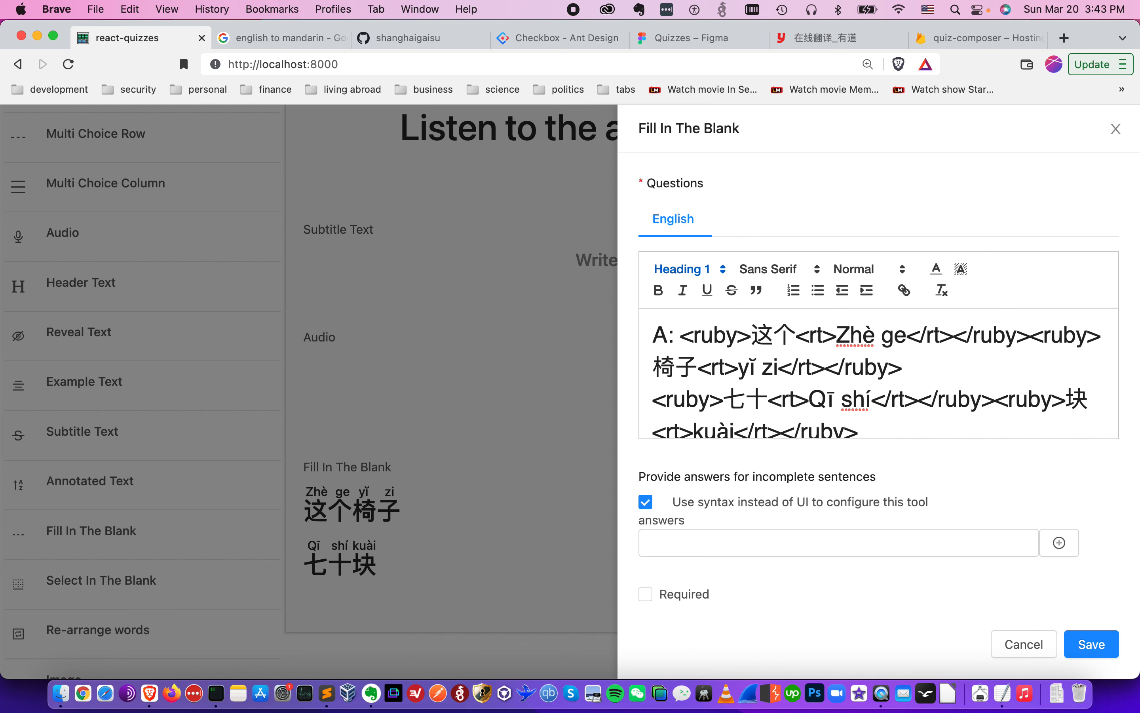
key(shift+Left)
key(shift+Left)
click(937, 270)
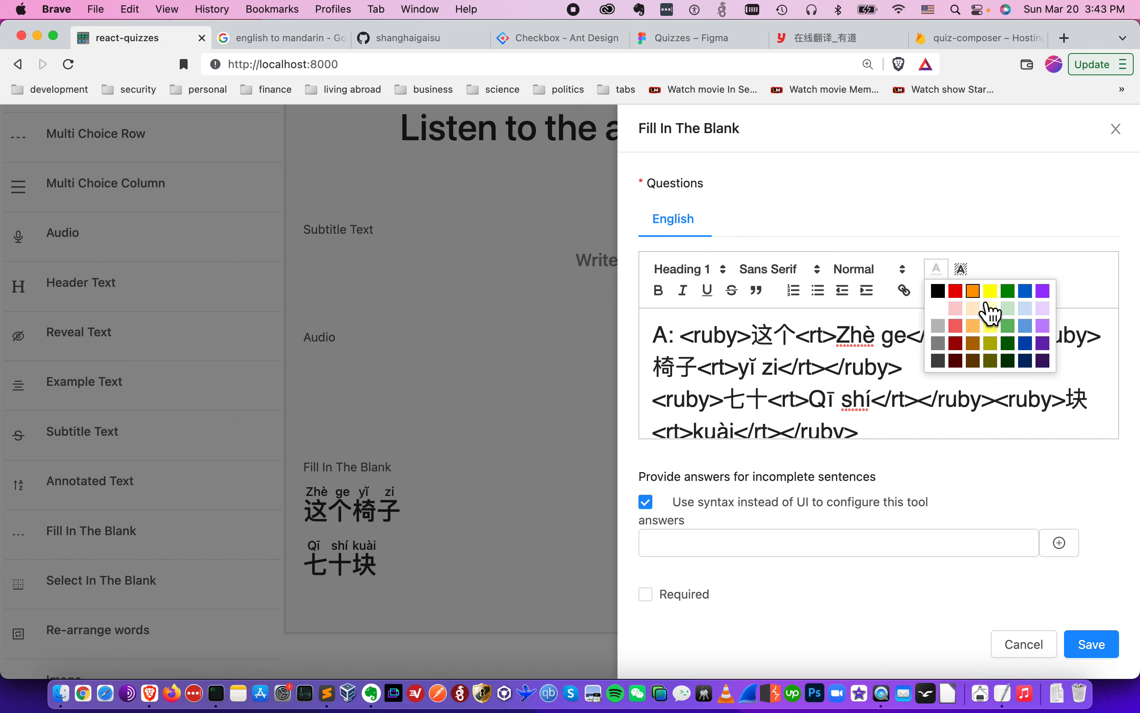
click(974, 292)
- Prefix the second line with an orange "B:" label and save the question
key(Down)
key(Down)
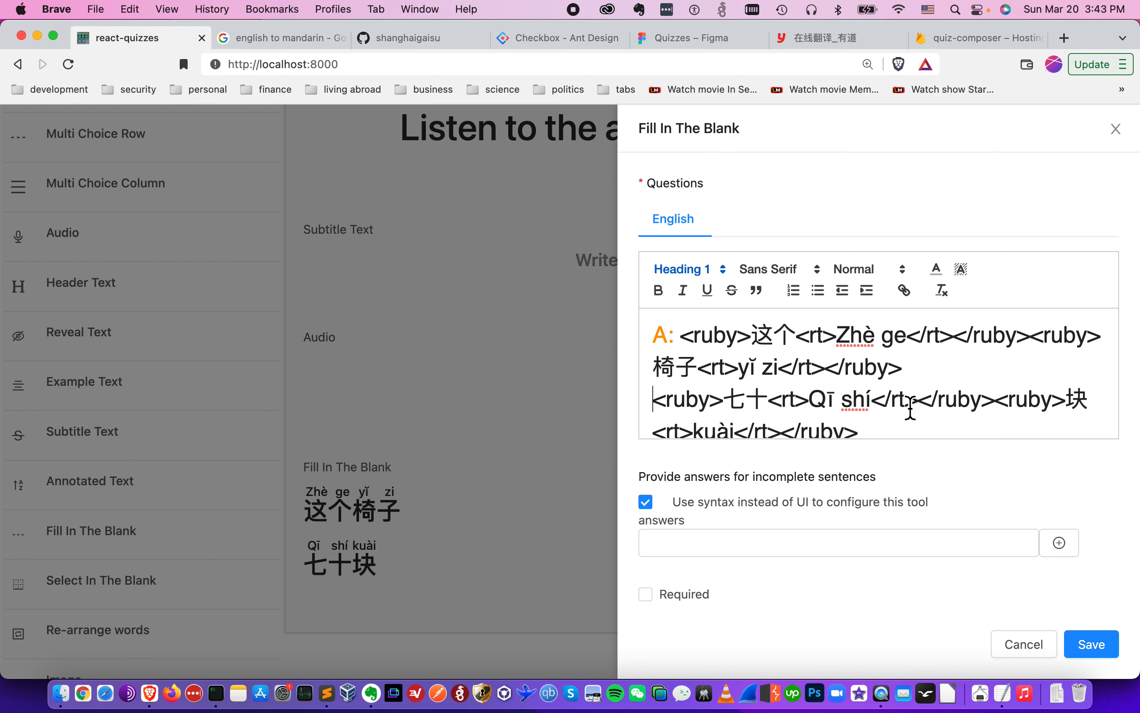
text(B:)
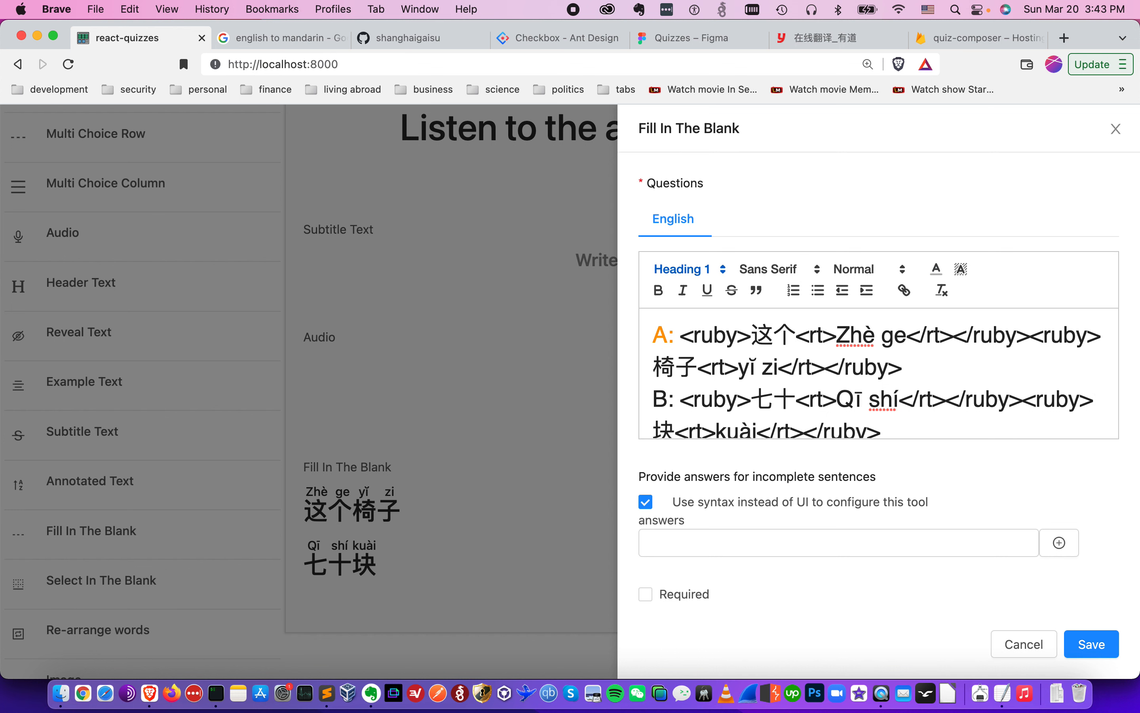
key(shift+Left)
key(shift+Left)
click(942, 276)
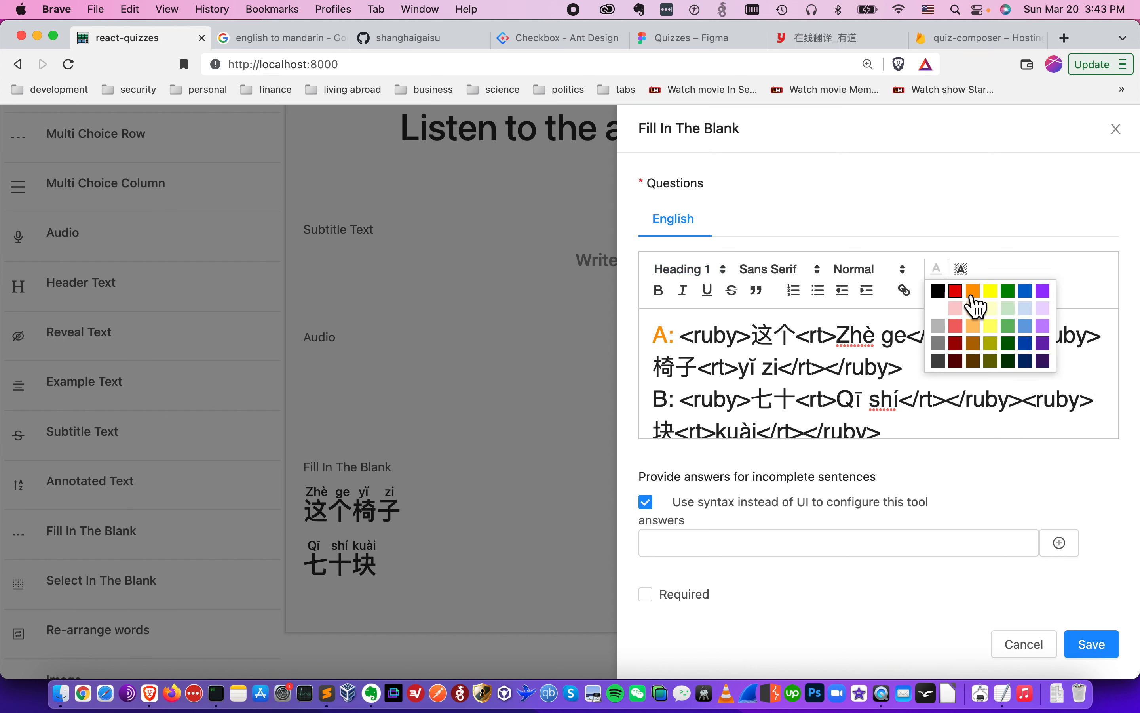
click(974, 291)
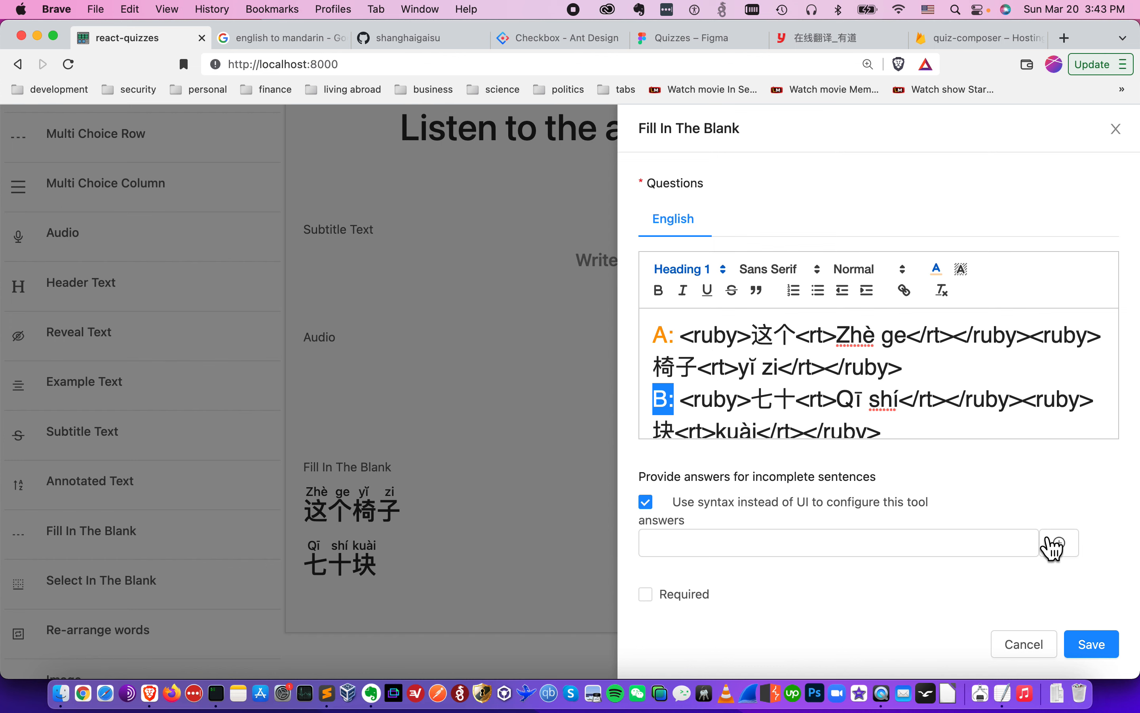
click(1103, 645)
click(1103, 648)
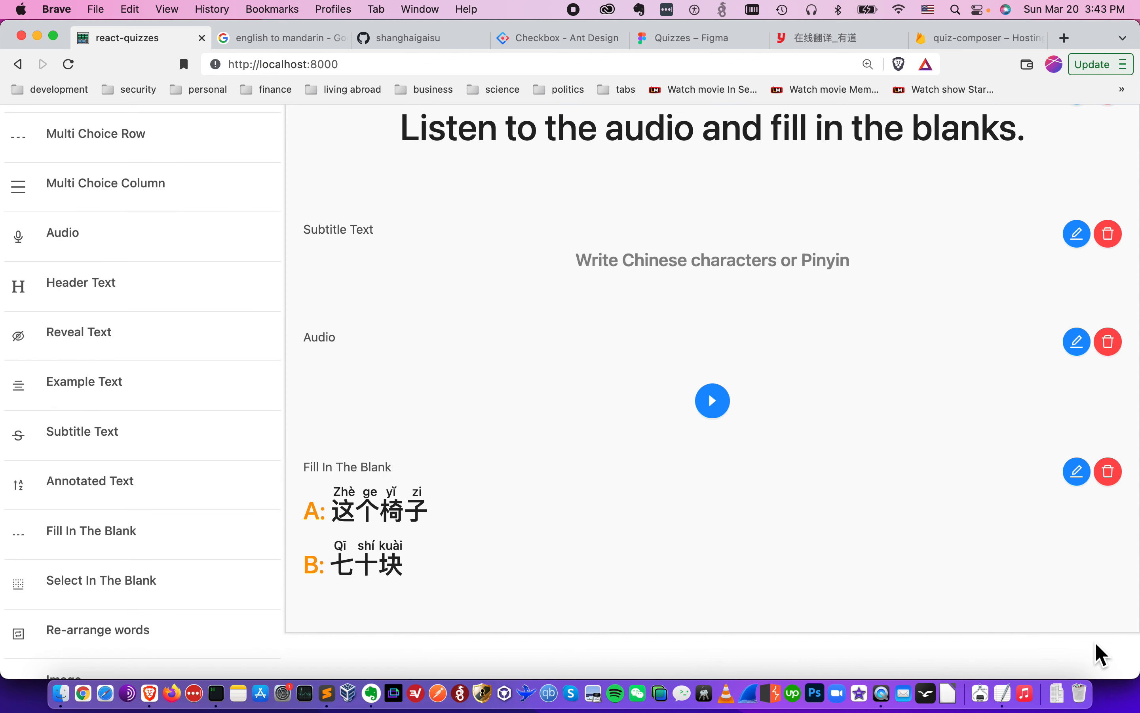
- Preview the question, then return to the quiz composer
scroll(819, 517, up, 4)
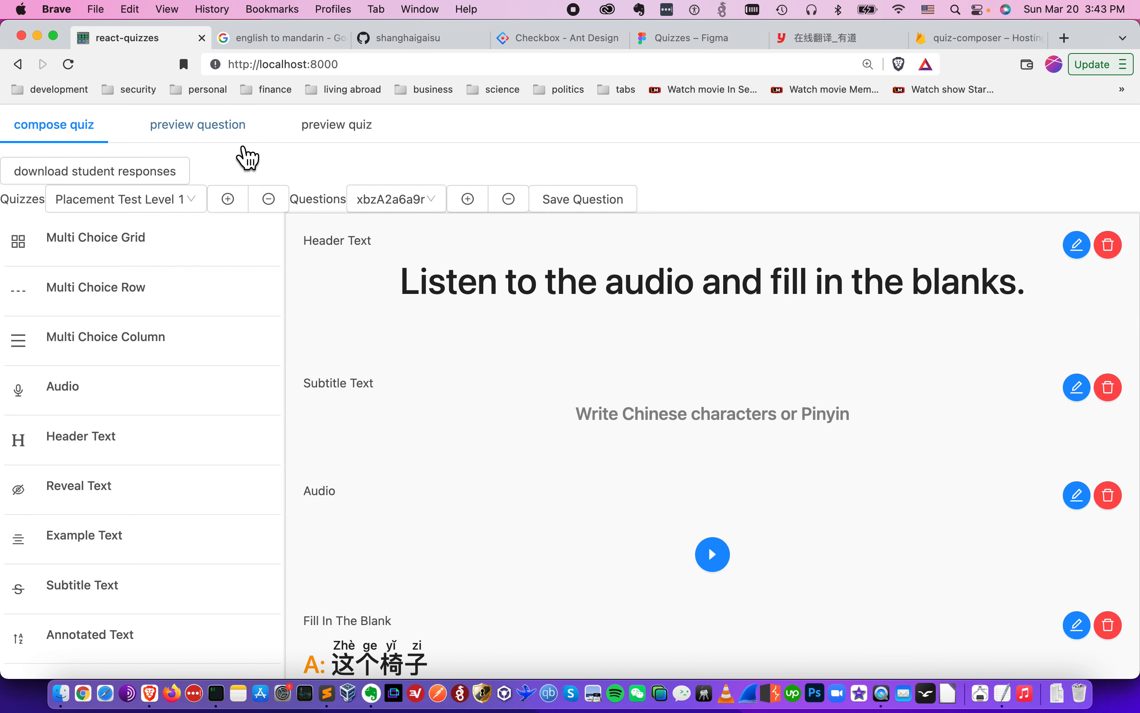
click(226, 137)
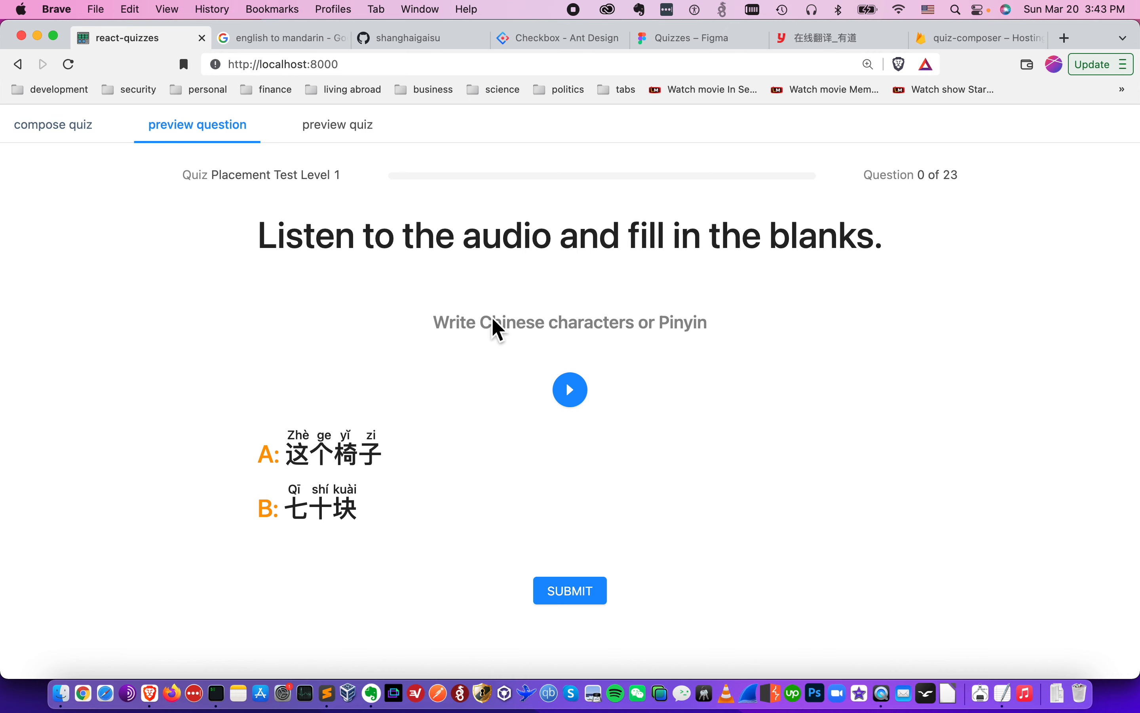
click(53, 125)
scroll(737, 469, down, 8)
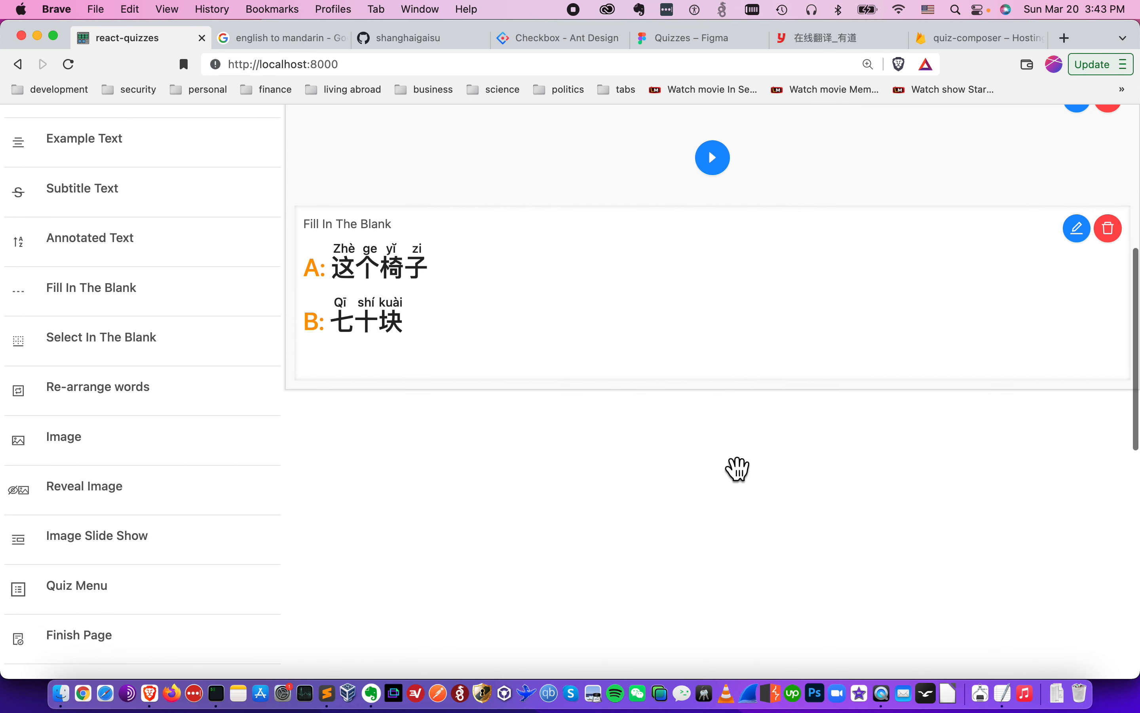
- Copy the <editable> tag from the notes, append it after the 椅子 markup on line A, and save
key(super+Tab)
click(801, 418)
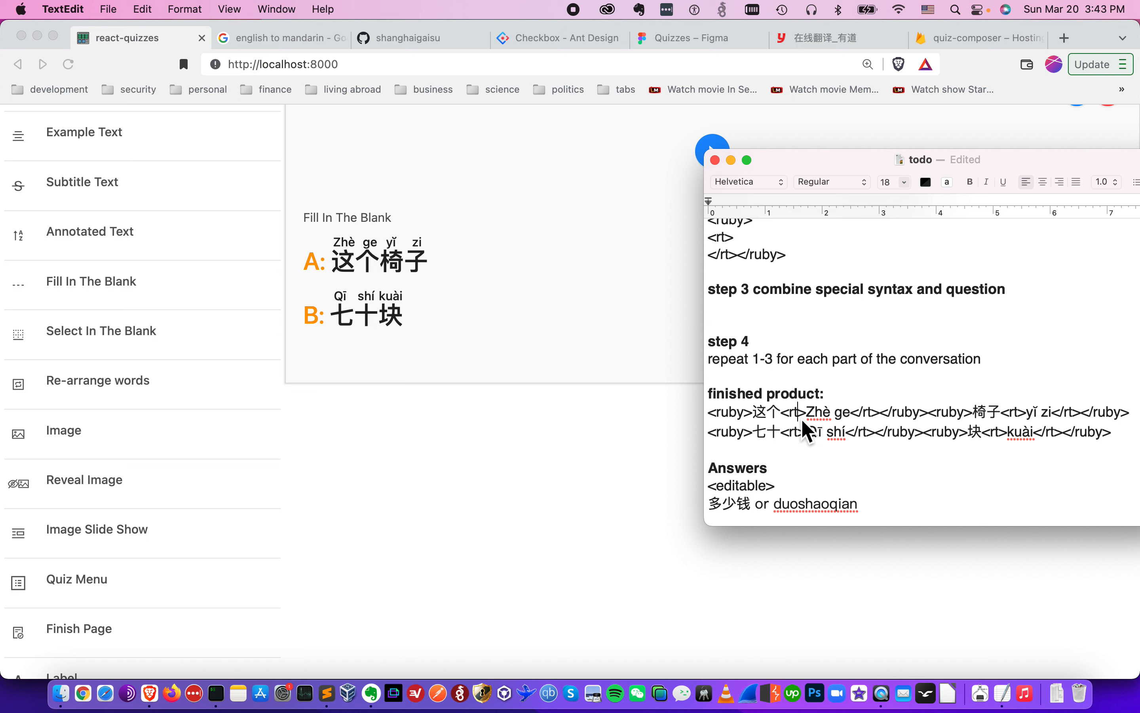
scroll(802, 424, down, 1)
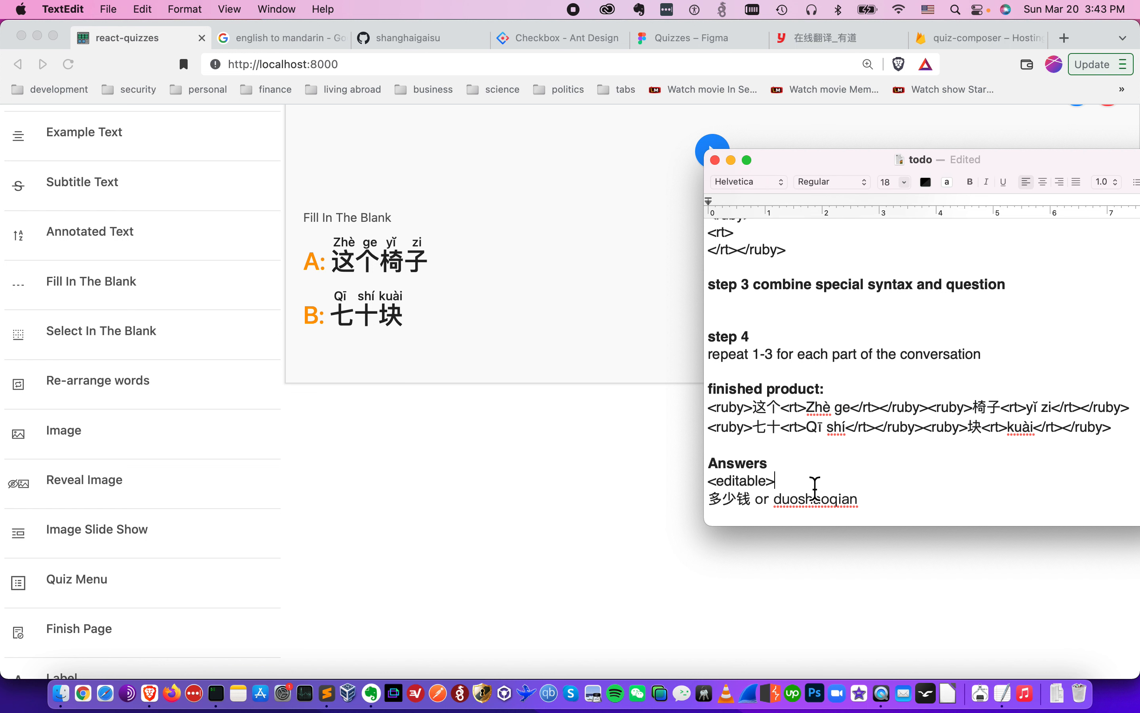
key(super+shift+Left)
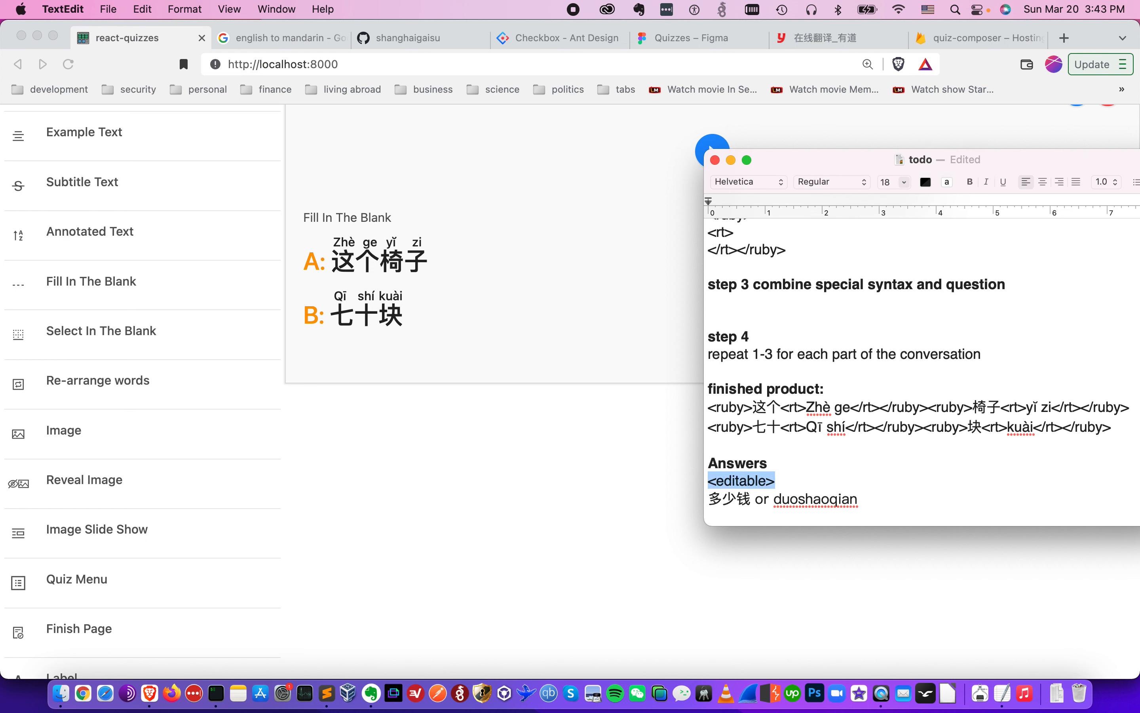
key(super+c)
click(659, 475)
scroll(1046, 325, up, 3)
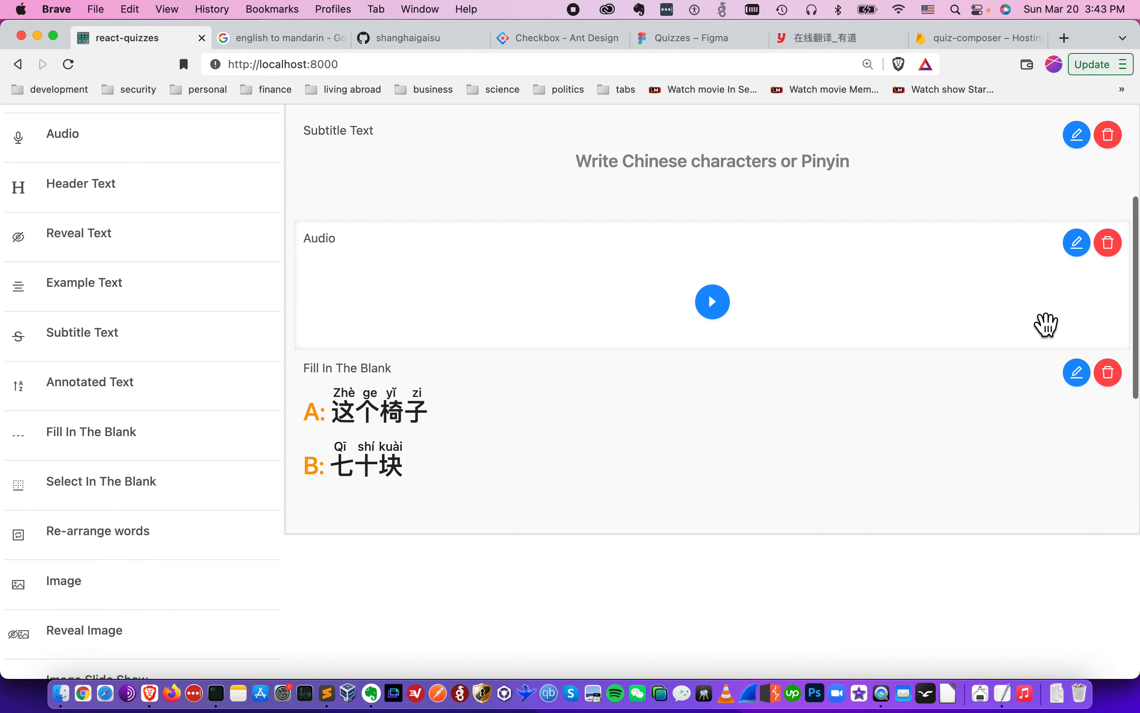
click(1078, 376)
click(970, 375)
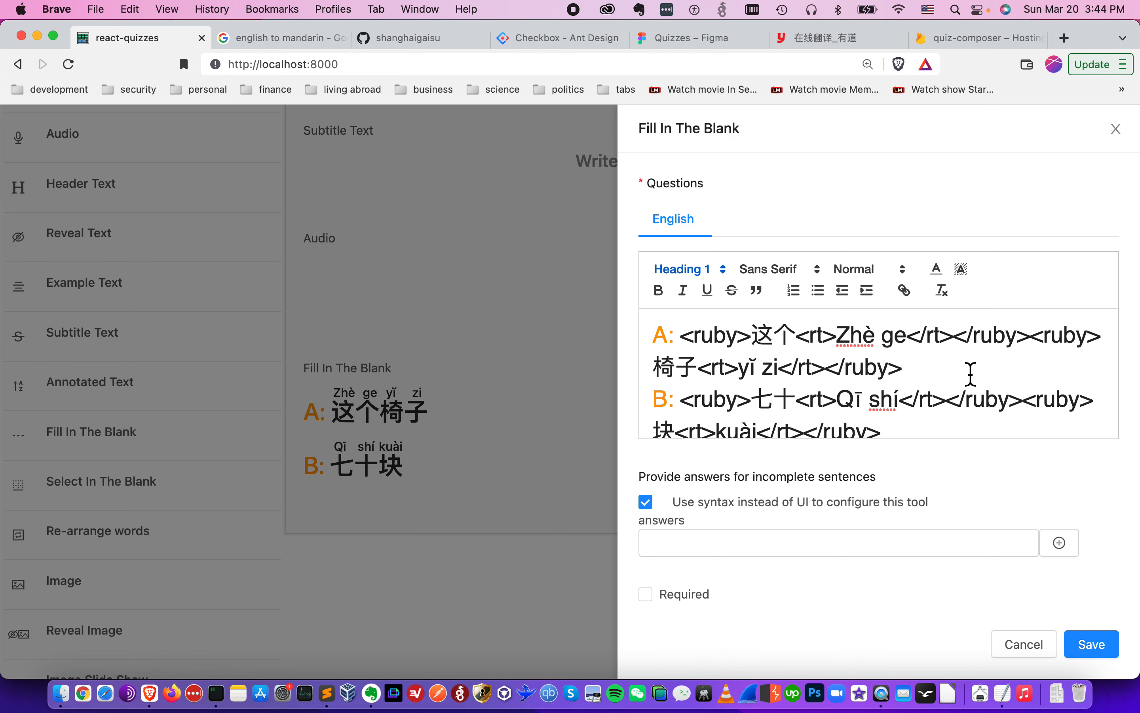
drag(676, 335, 654, 336)
click(932, 369)
key(super+v)
click(1092, 646)
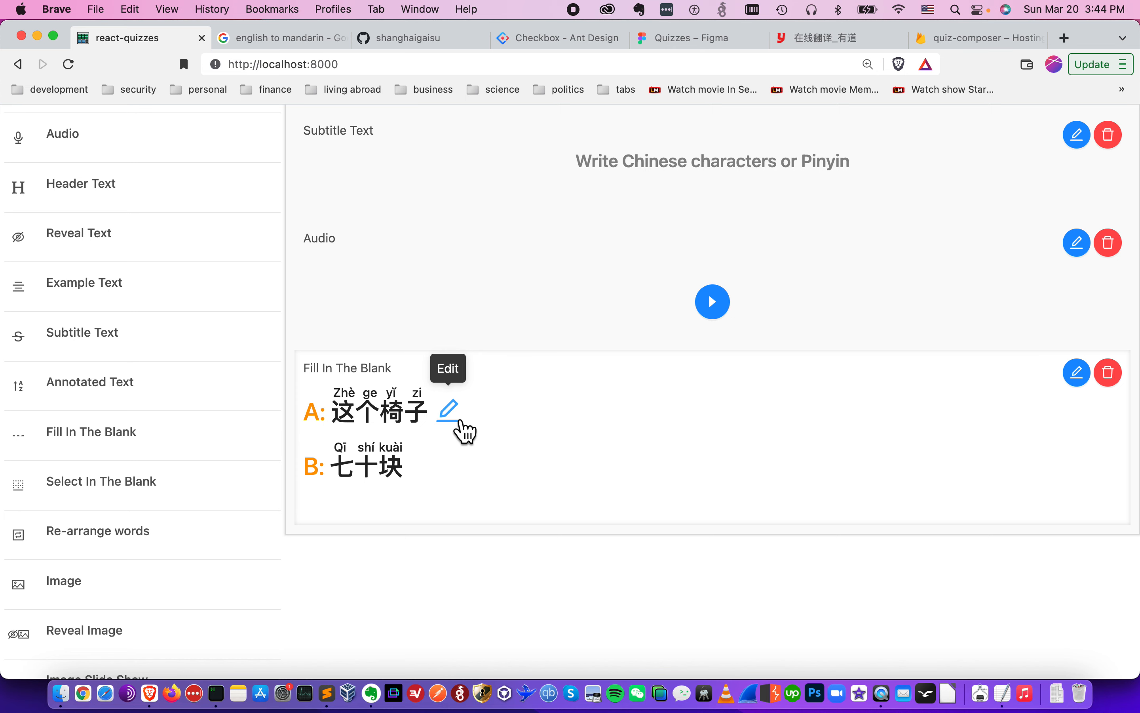
- Reopen the question and paste the answer "多少钱 or duoshaoqian" from the notes into the answers field
click(1086, 385)
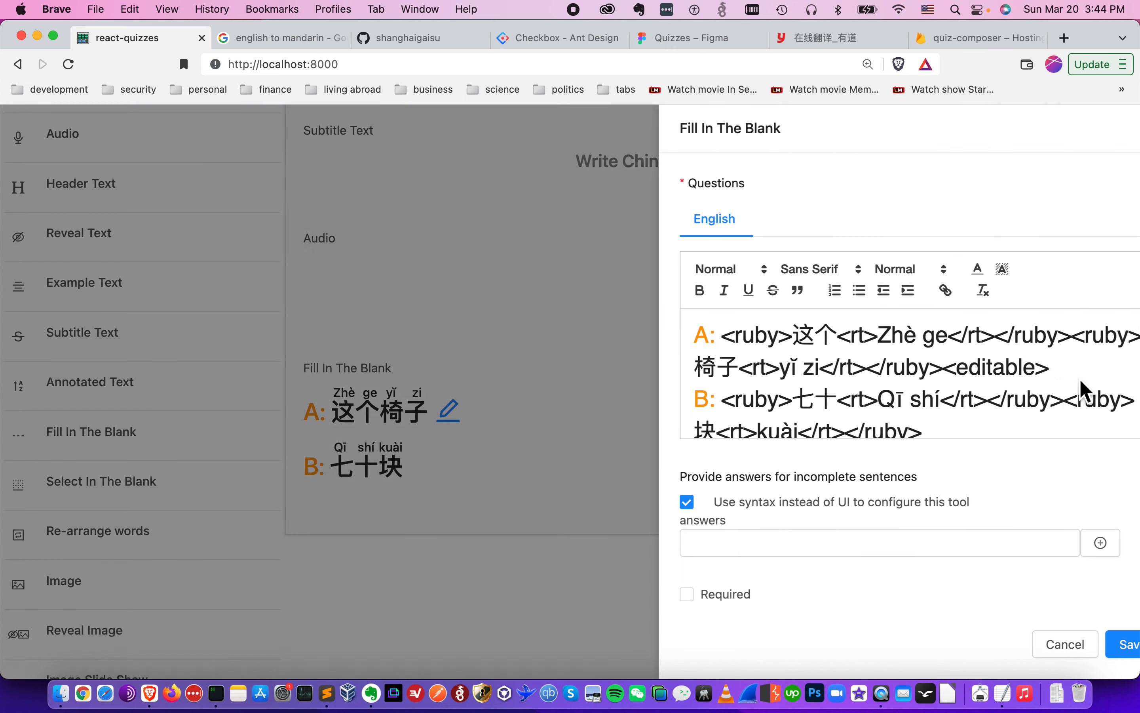
key(super+Tab)
click(901, 500)
key(super+shift+Left)
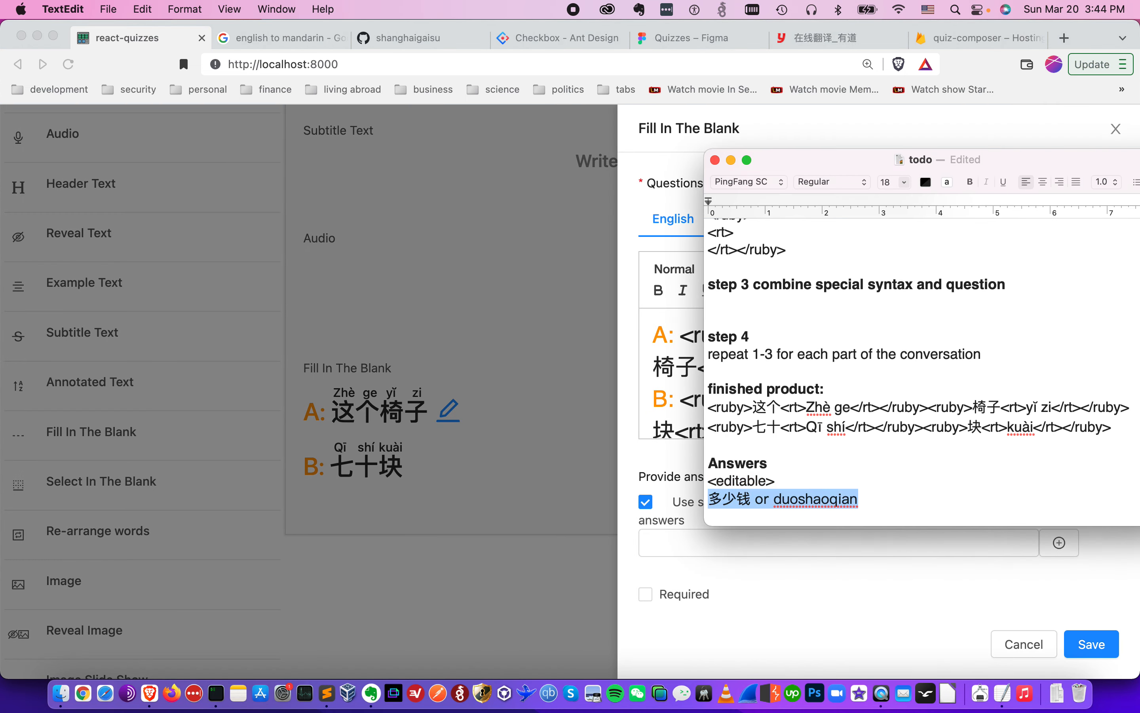
click(843, 594)
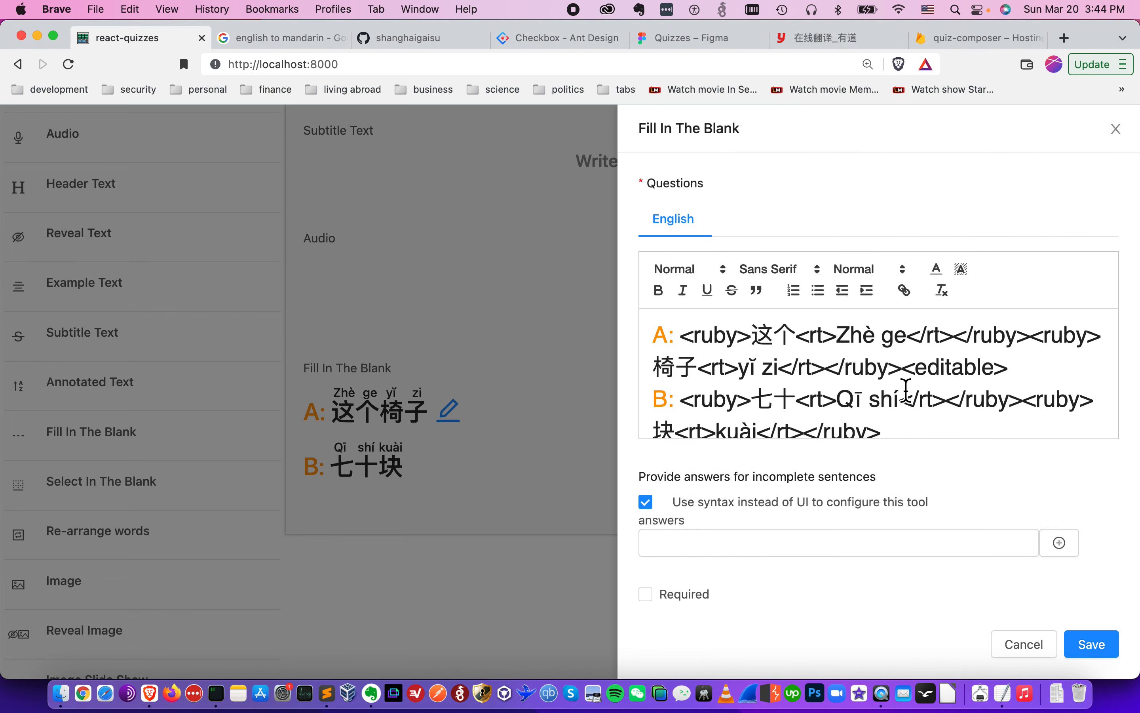
drag(904, 377, 1043, 374)
click(746, 555)
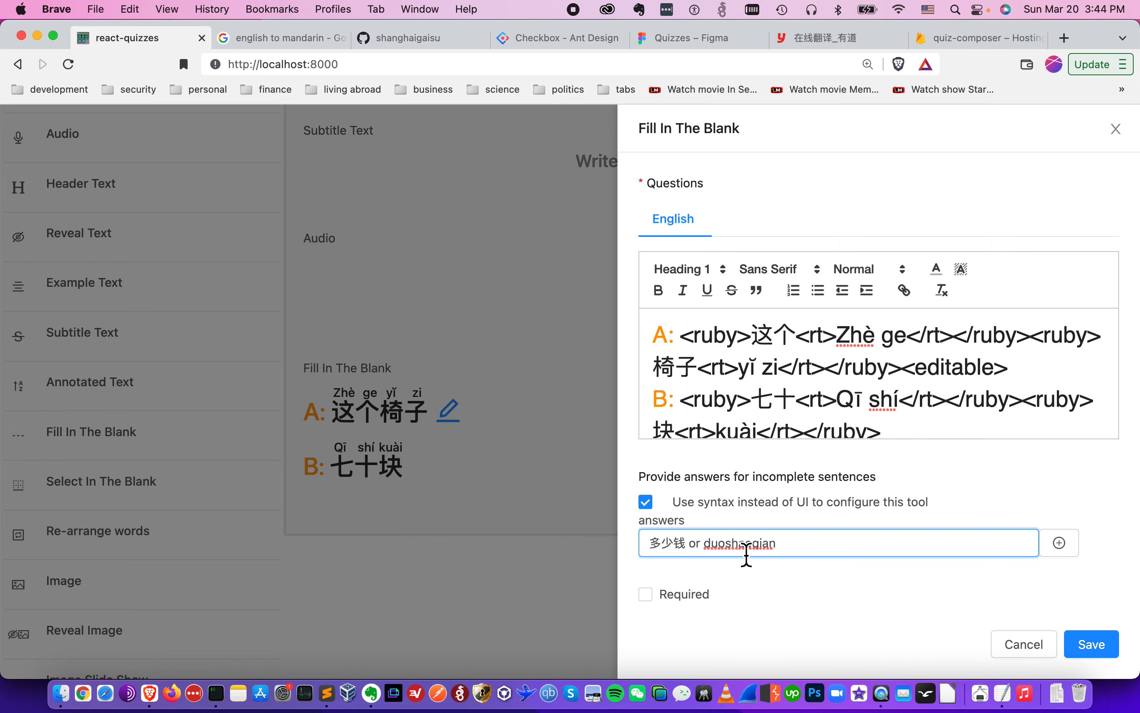
- Save the question with the pasted answer
click(1097, 632)
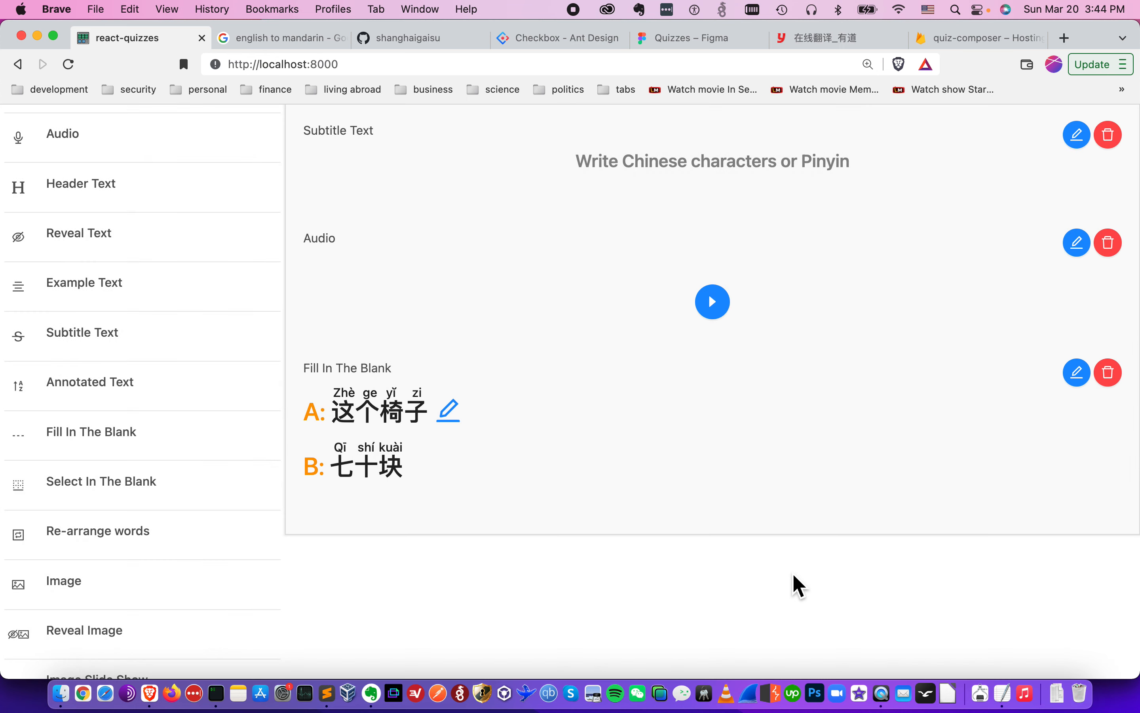
- Reopen the question, append an <editable> tag after the 块 markup on line B, add a second answer "answer", and save
click(1076, 383)
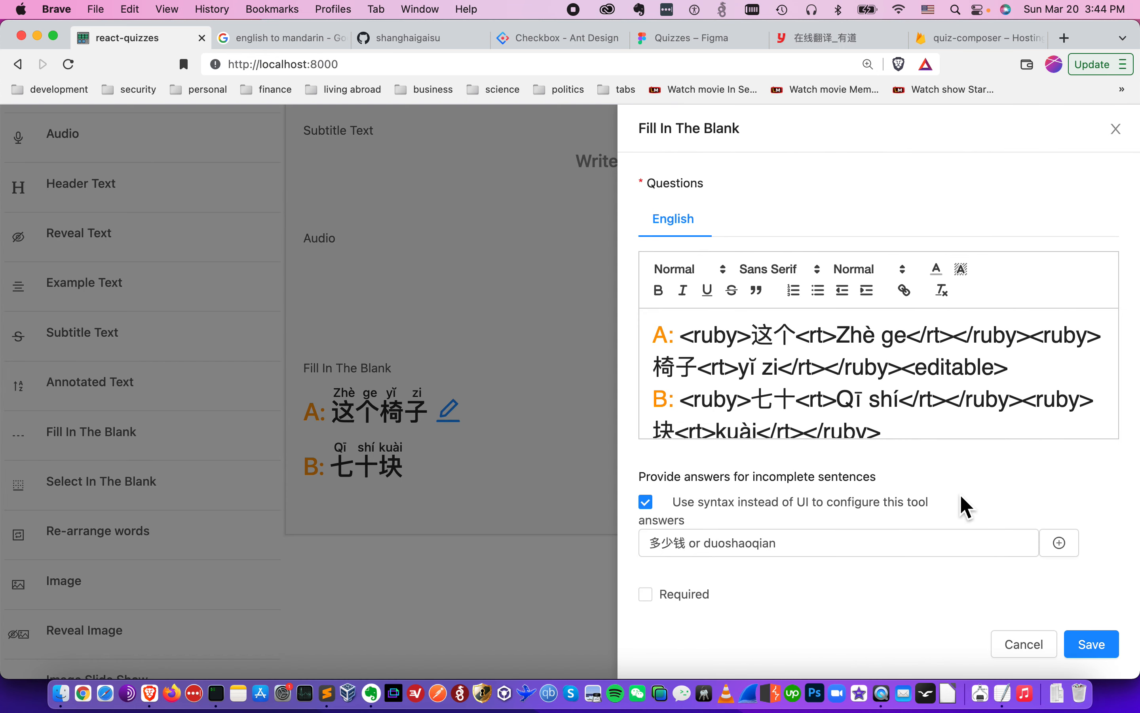
click(947, 433)
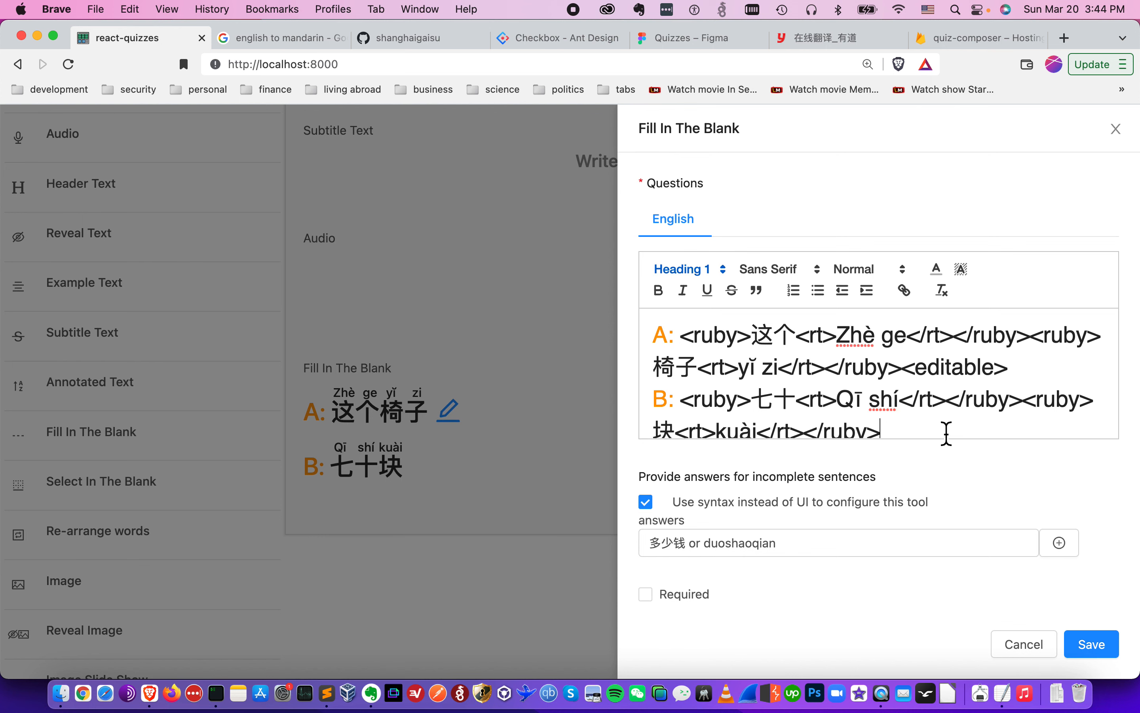
text(<editable>)
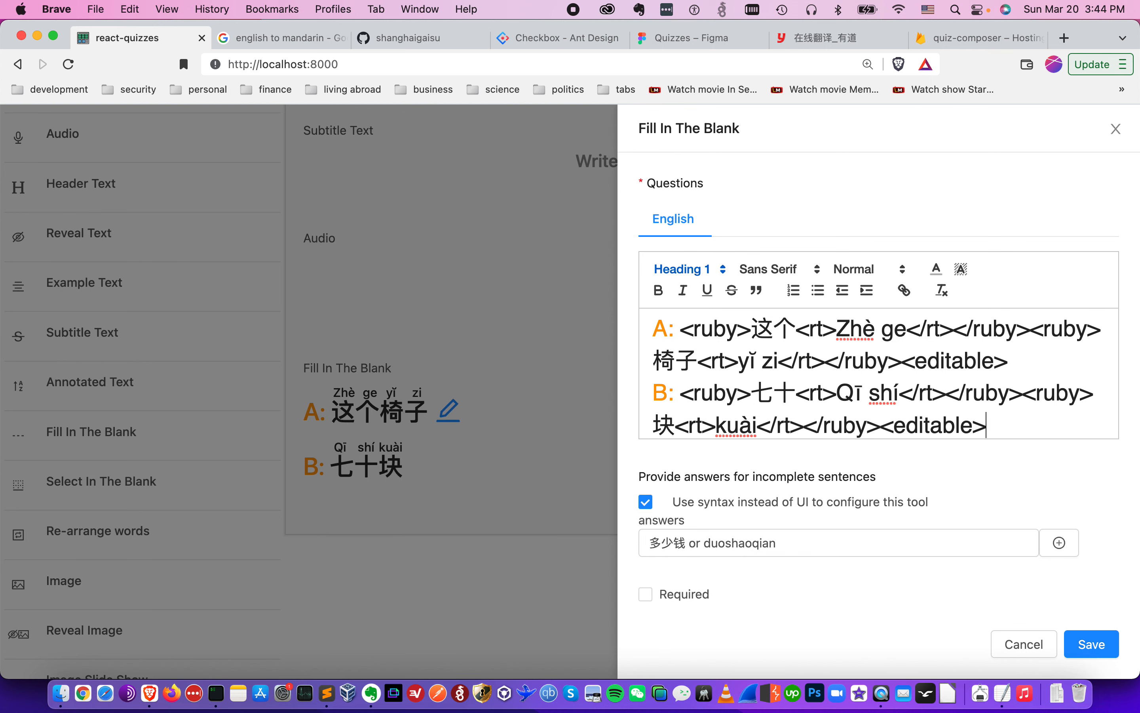
scroll(937, 500, down, 1)
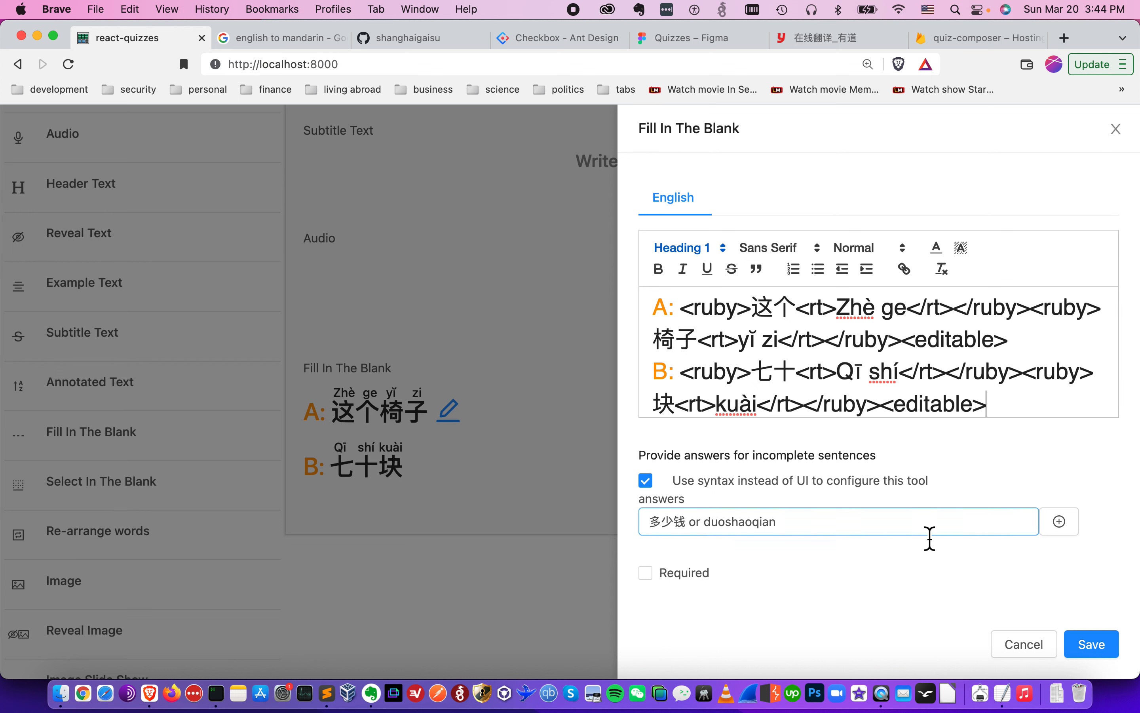
click(1064, 524)
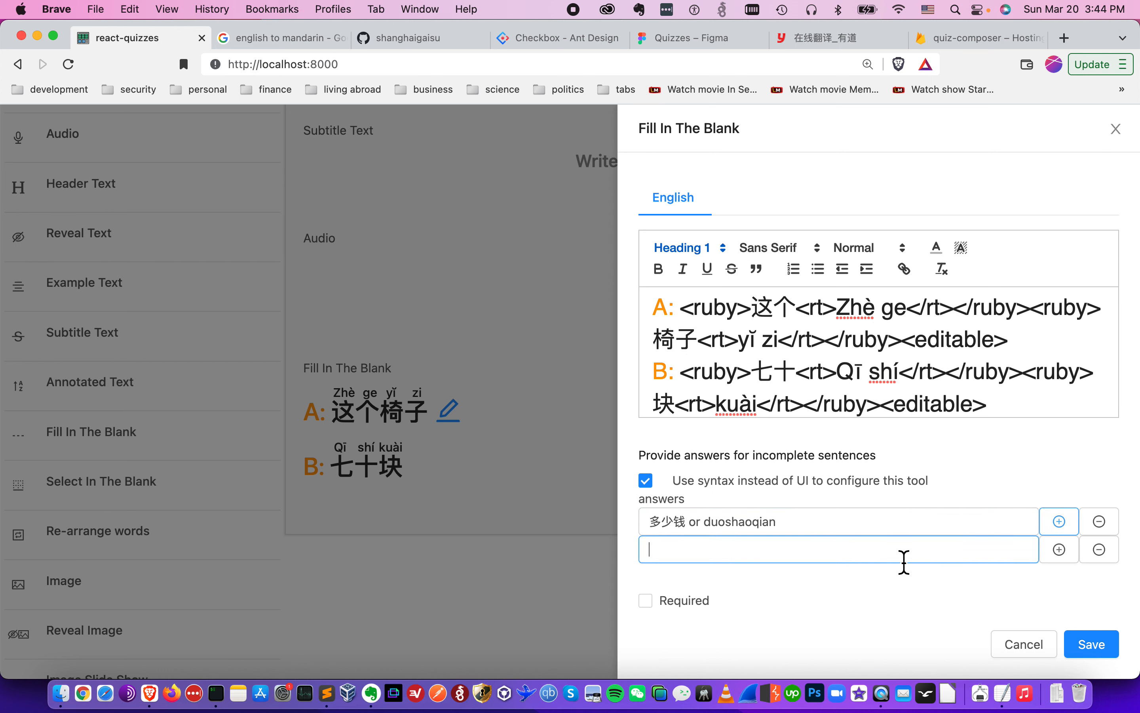
text(asd)
text(swer)
click(1104, 650)
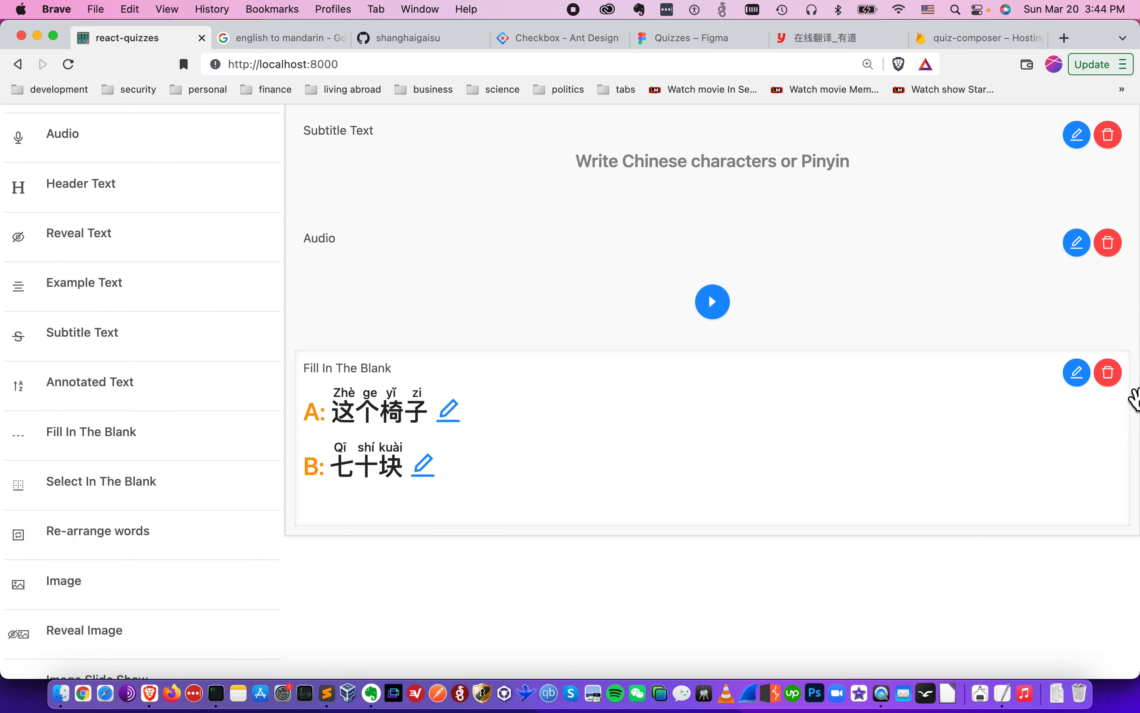
- Reopen the question, remove the second answer and the <editable> tag from line B, and save
click(1079, 377)
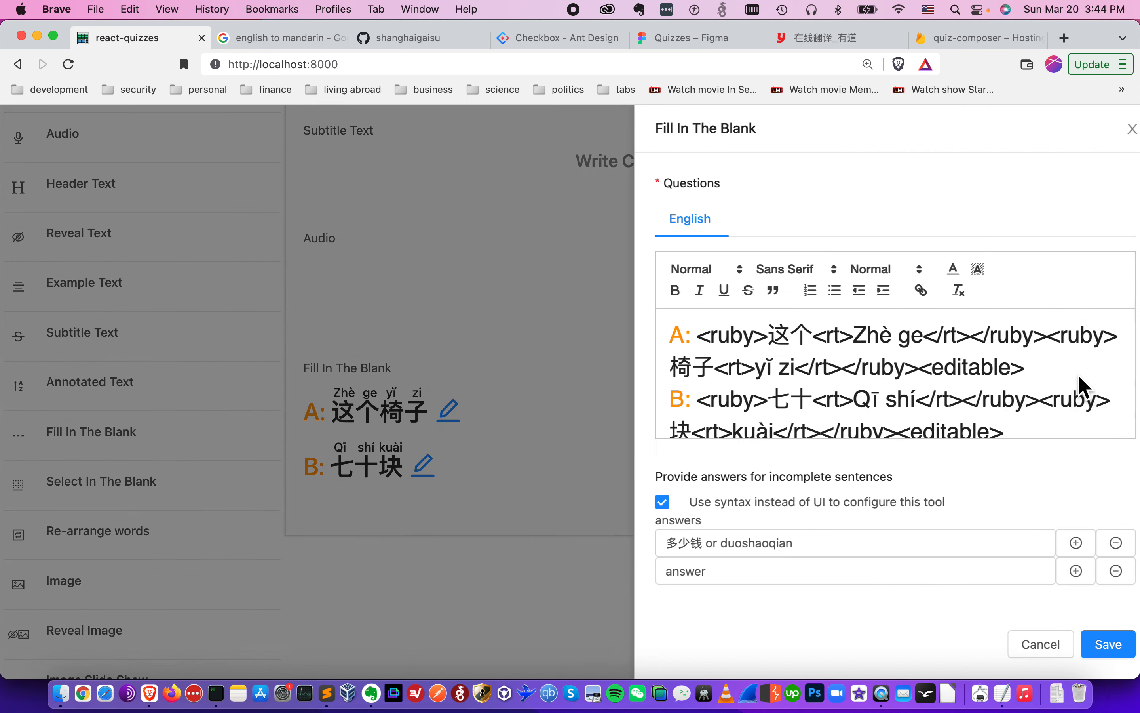
click(1099, 571)
click(1027, 440)
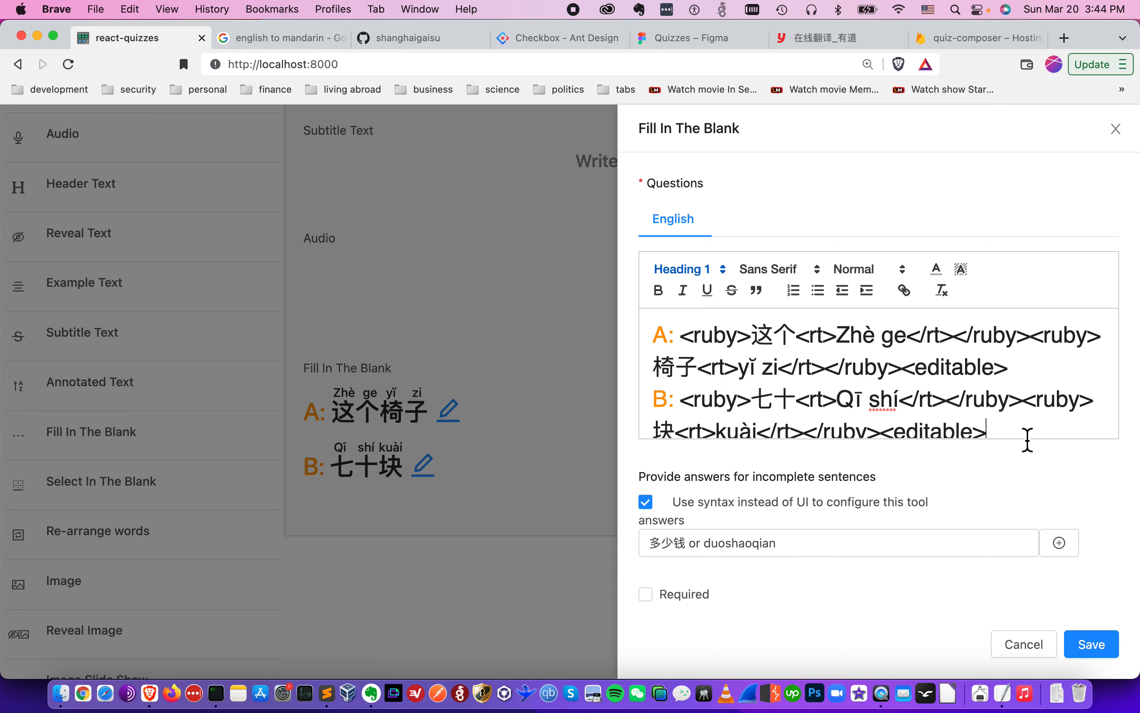
key(shift+Left)
key(shift+Left)
key(shift+Left)
key(shift+Left)
key(shift+Left)
key(shift+Left)
key(shift+Left)
key(shift+Left)
key(shift+Left)
key(shift+Left)
key(BackSpace)
click(1093, 644)
- Preview the question, fill the blank with duoshaoqian, and submit it
click(245, 142)
click(414, 455)
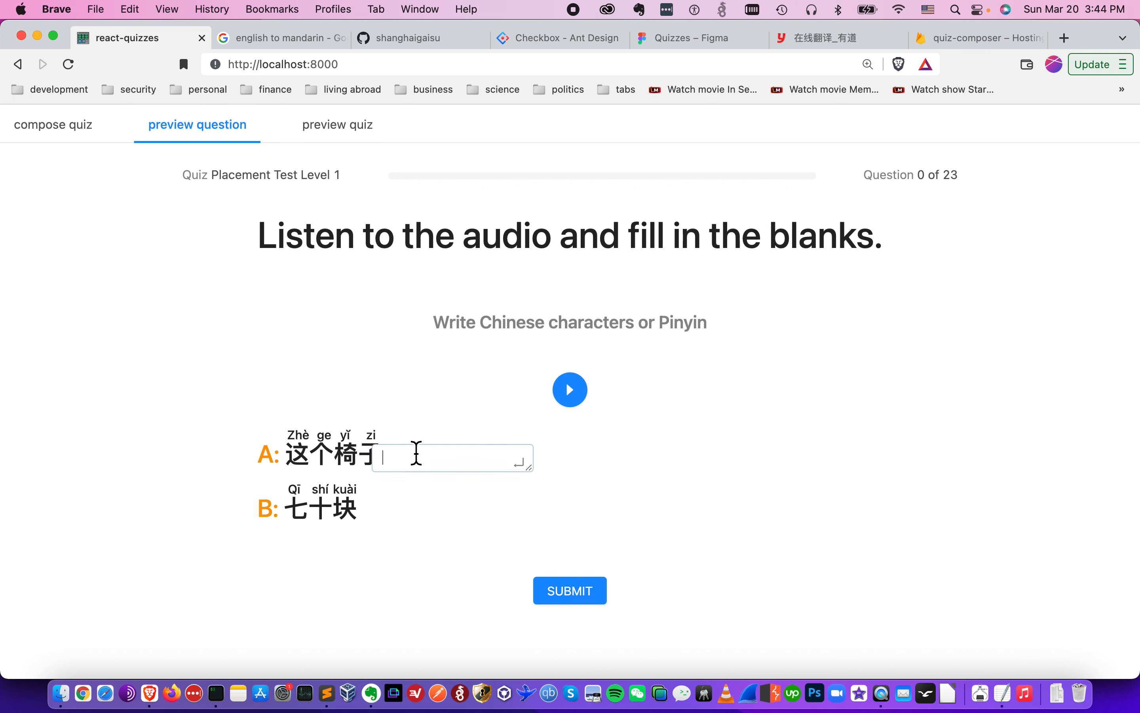
text(duos)
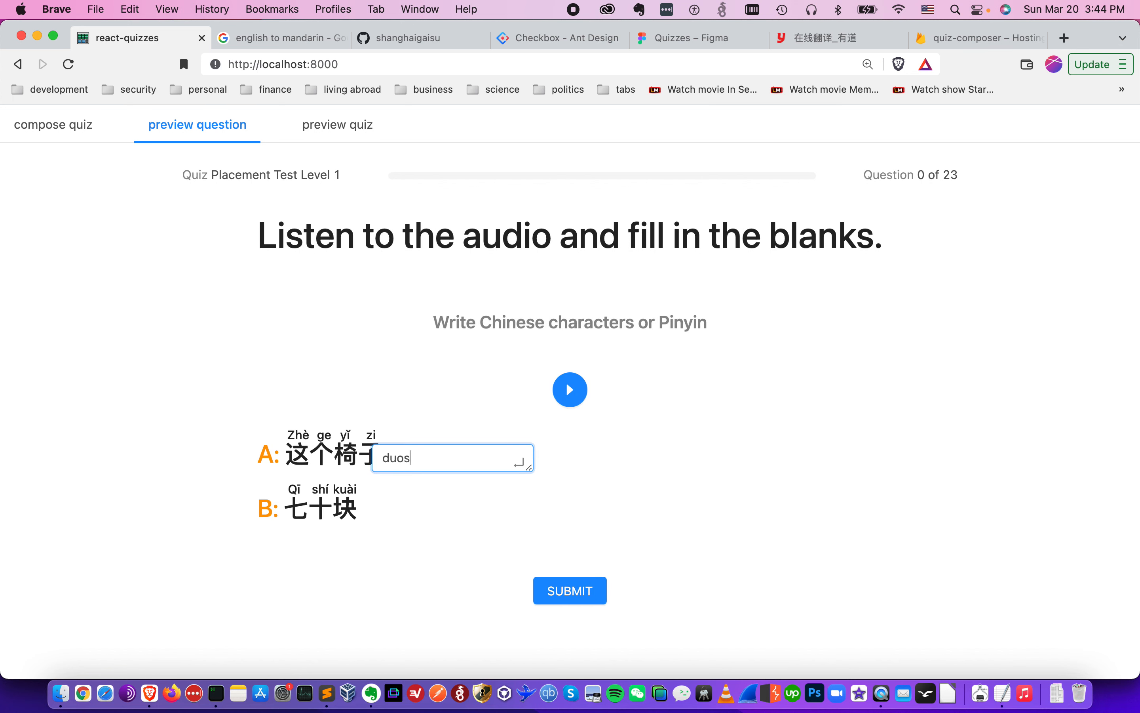
key(Return)
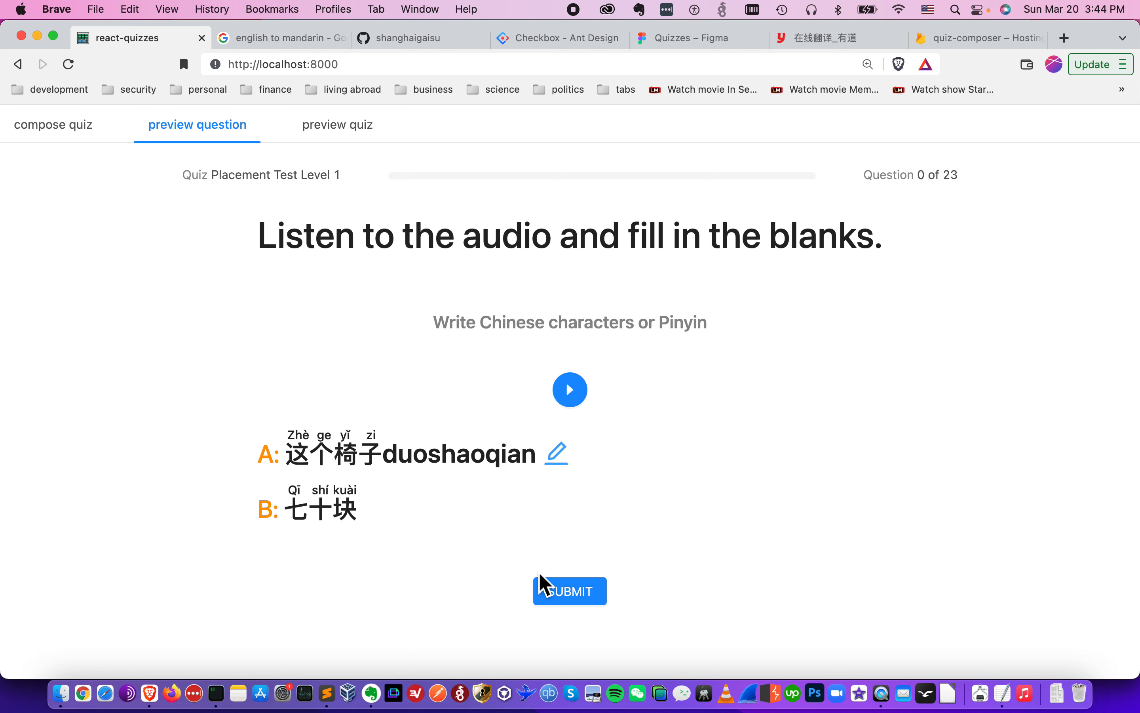
click(537, 589)
- Reload the question preview, enter asdf in the blank, and submit it
click(76, 132)
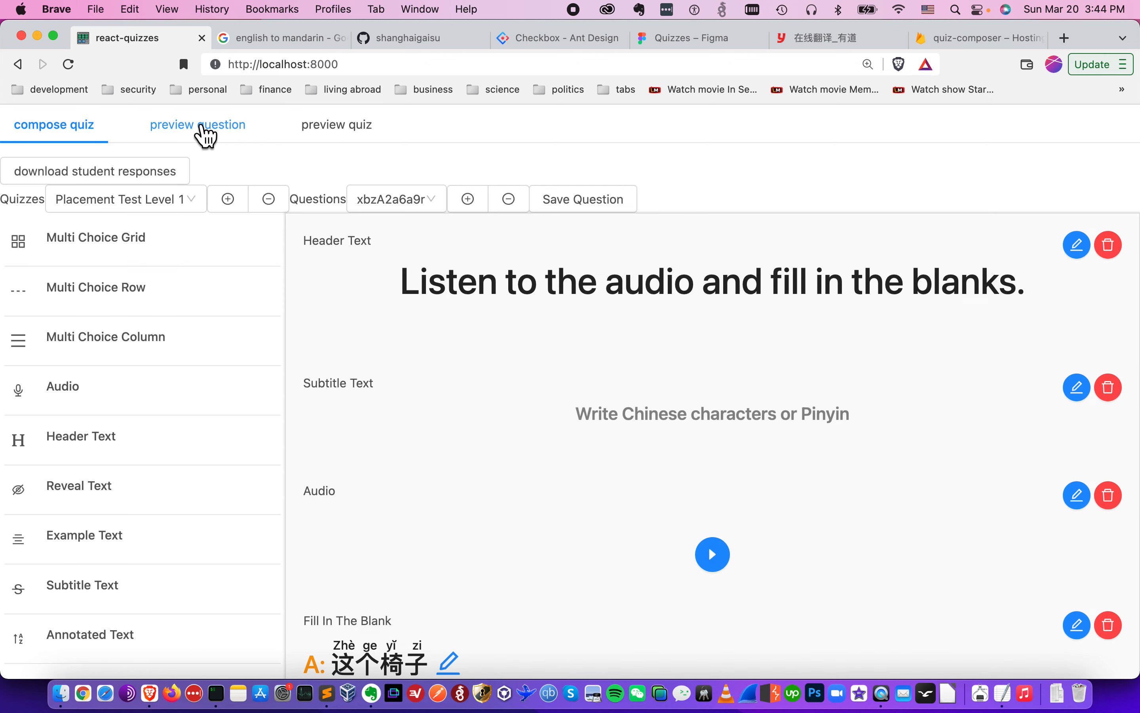
click(204, 132)
click(417, 467)
text(asdf)
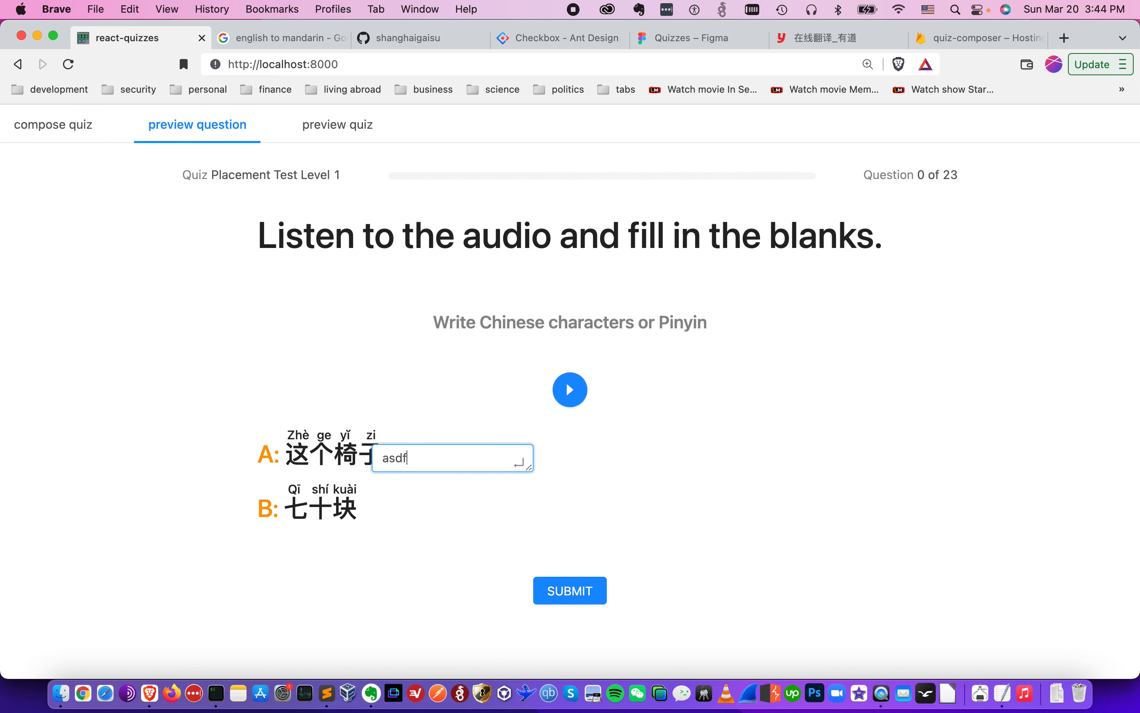
key(Return)
click(567, 590)
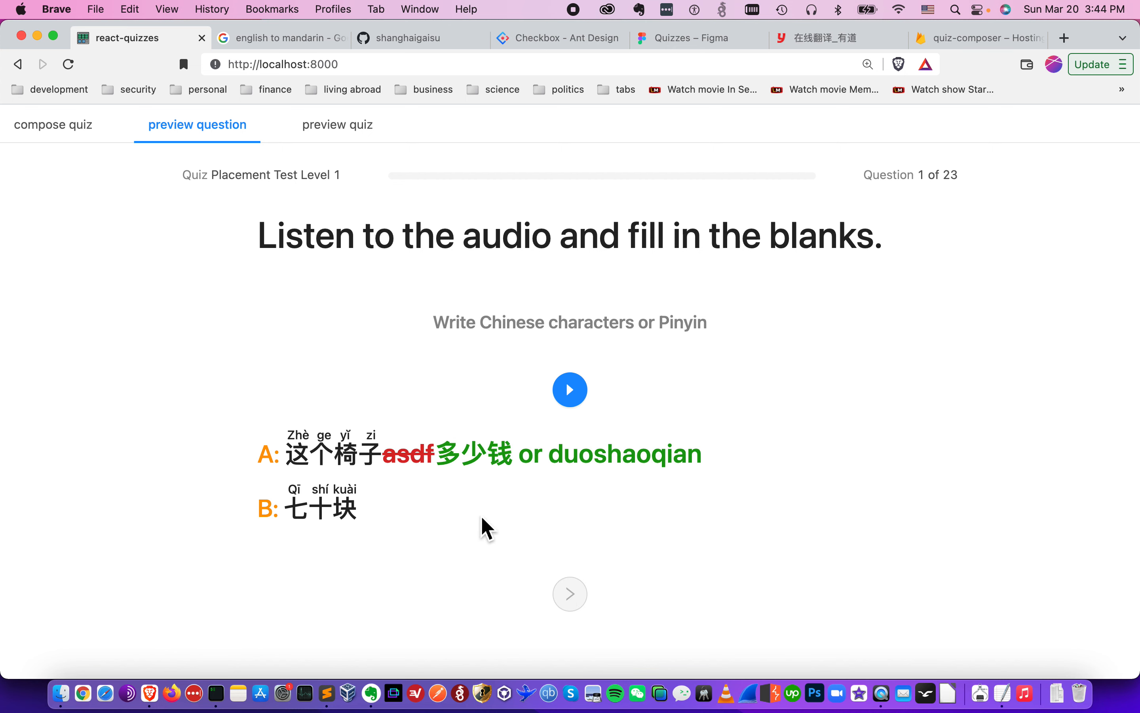
- Reload the question preview and submit it with the blank left empty
click(106, 139)
click(179, 141)
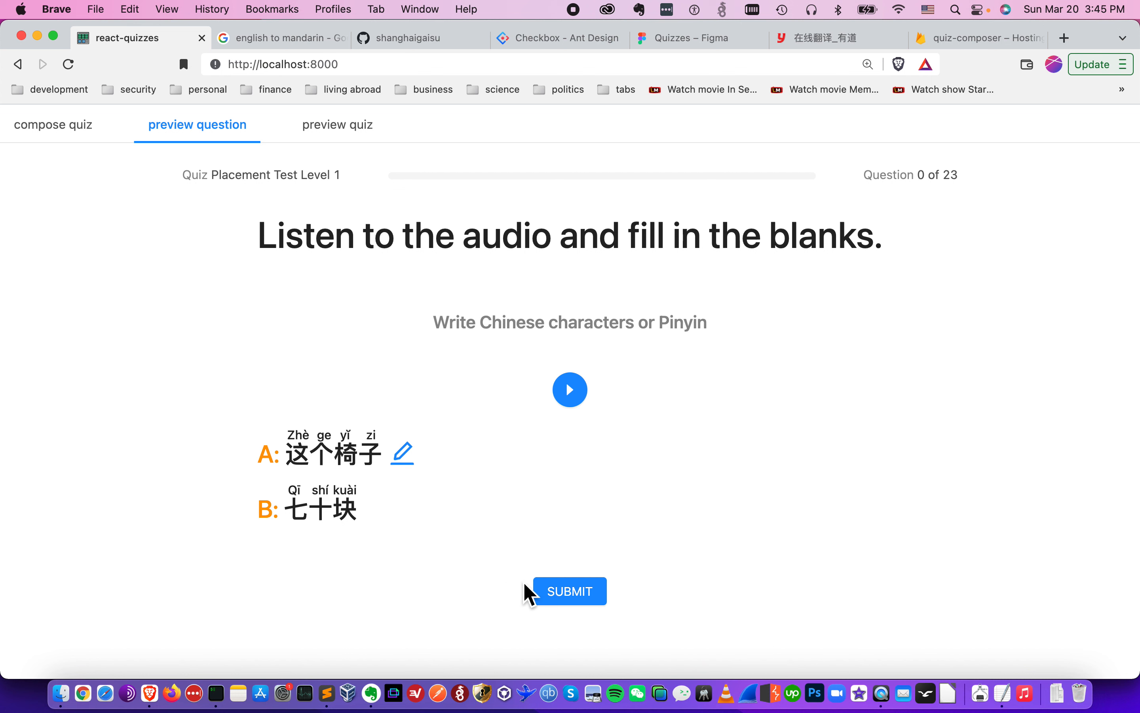
click(603, 594)
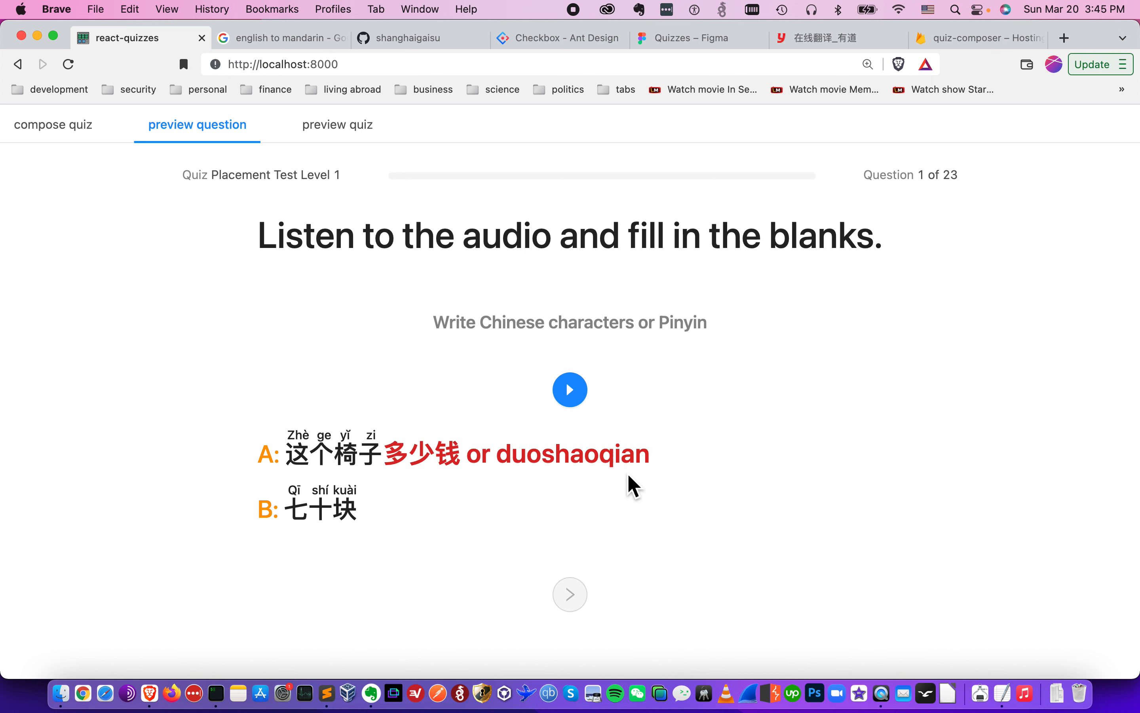